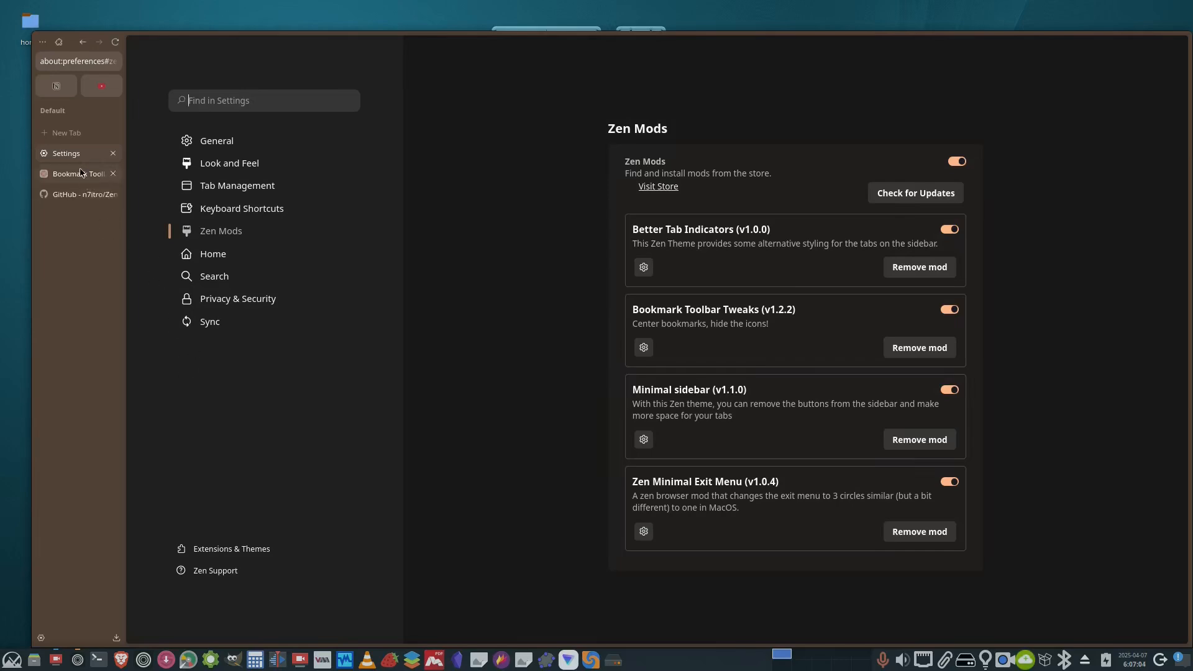
# Step: Close the GitHub, Bookmark Toolbar Tweaks and Settings tabs
pyautogui.rightClick(65, 135)
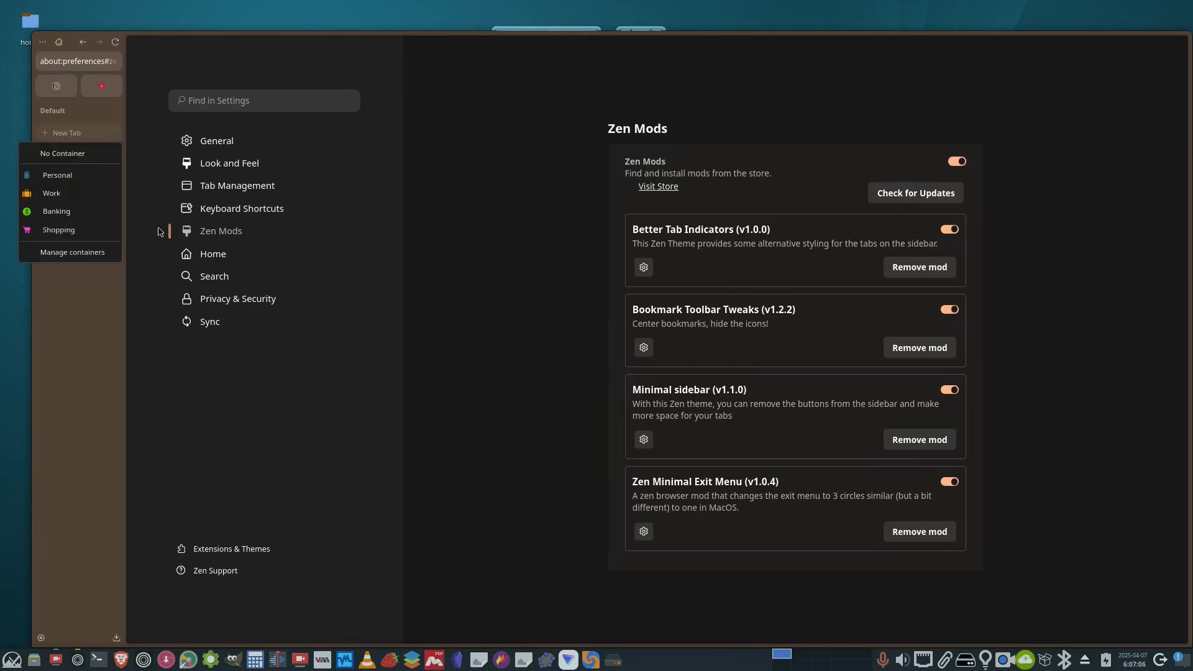
pyautogui.click(41, 372)
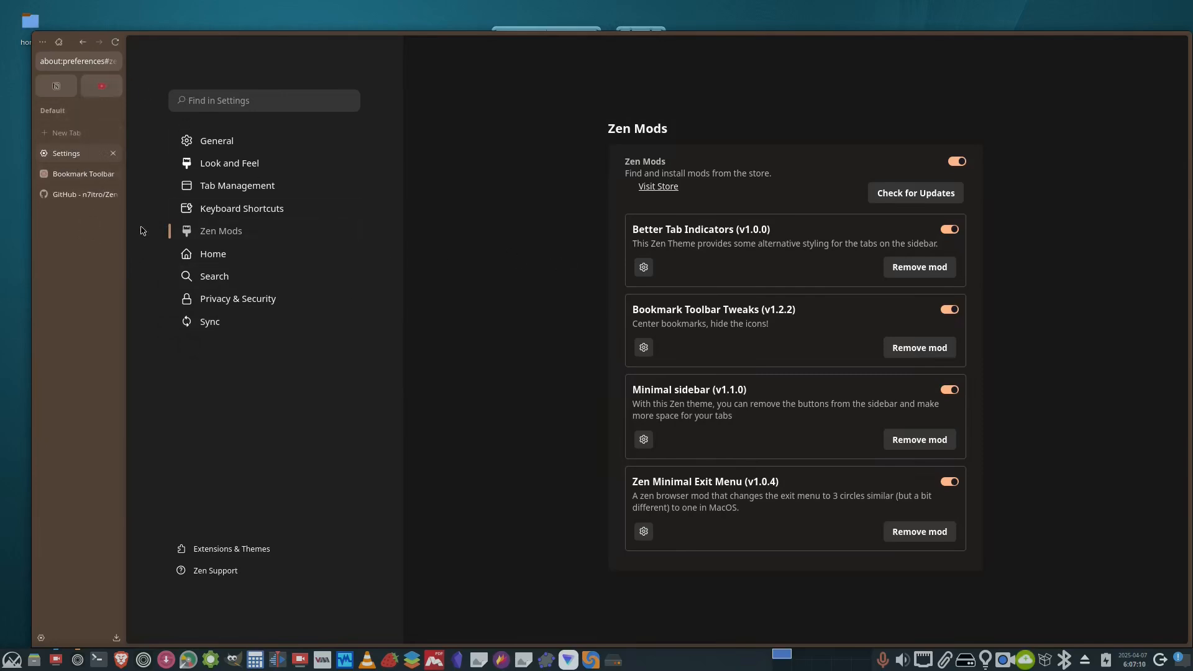
pyautogui.click(113, 194)
pyautogui.click(113, 174)
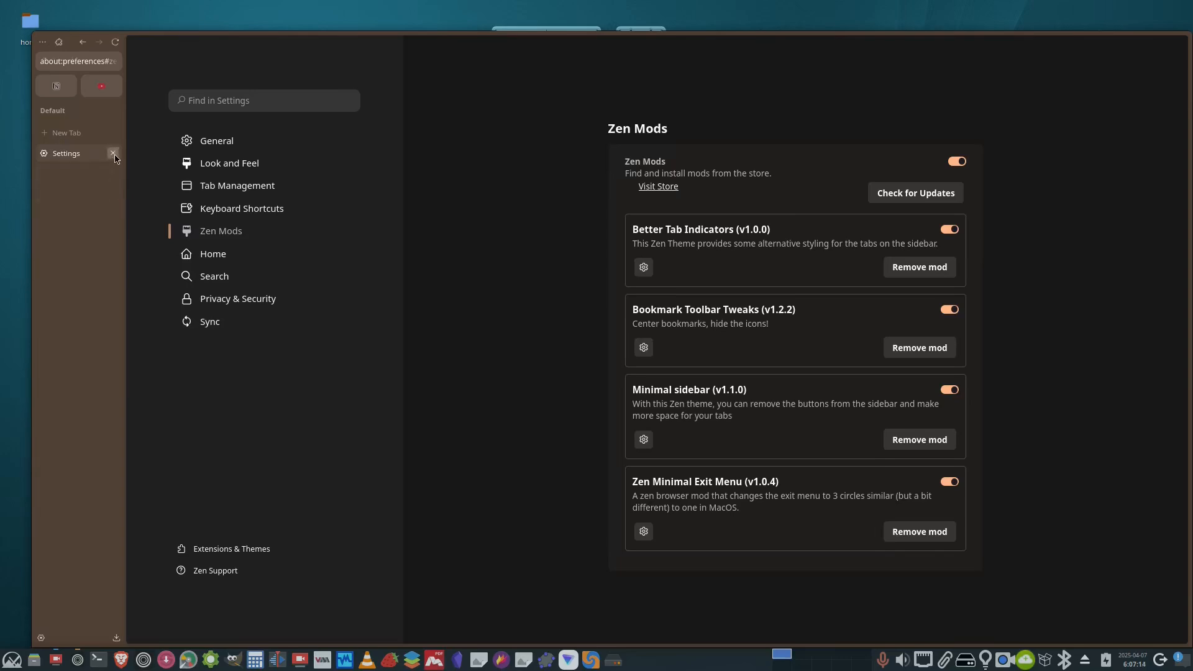
pyautogui.click(113, 153)
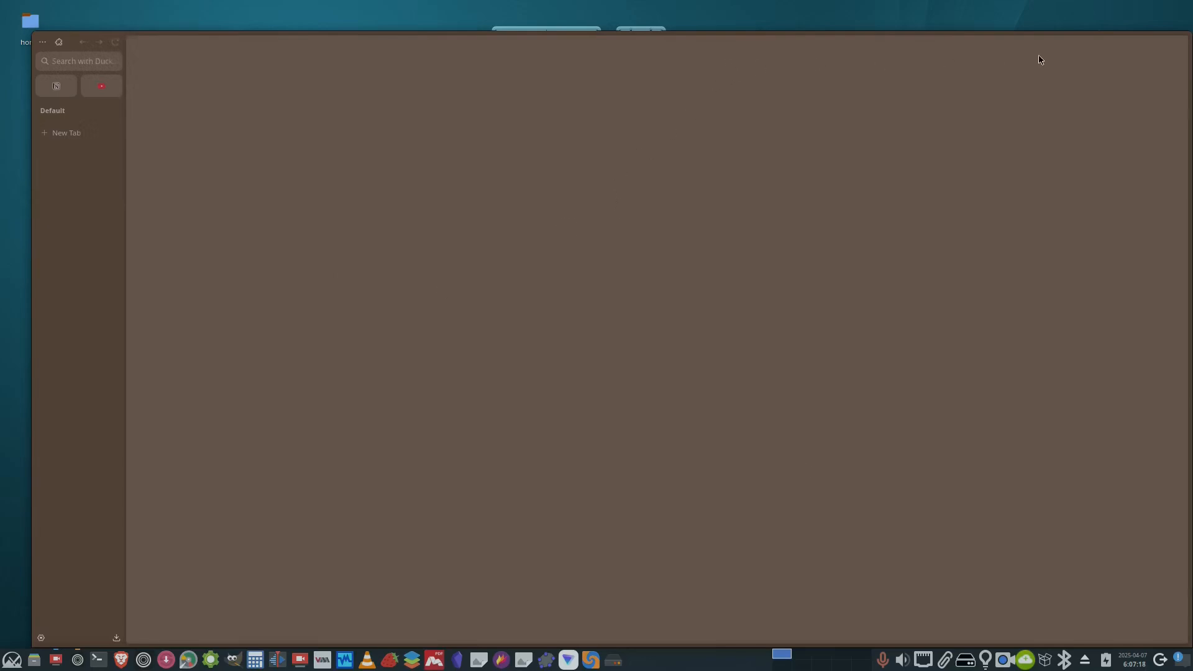
# Step: Close the Zen Browser window, launch the browser again and maximize its window
pyautogui.moveTo(1129, 15)
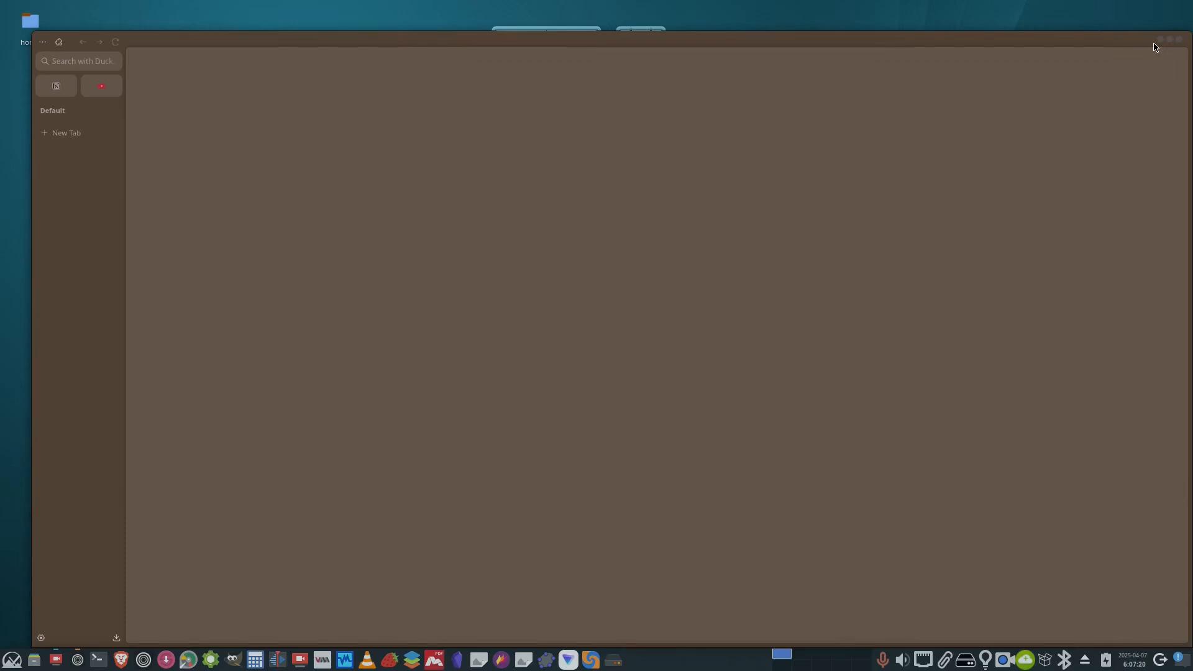
pyautogui.click(1178, 40)
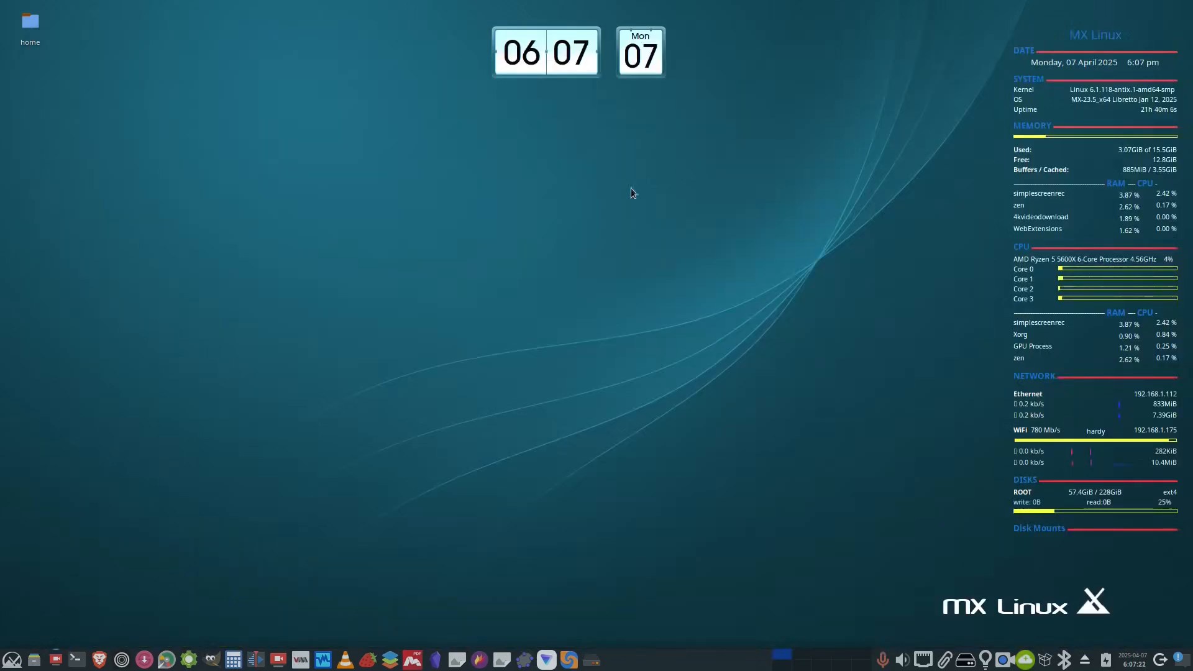
pyautogui.click(122, 660)
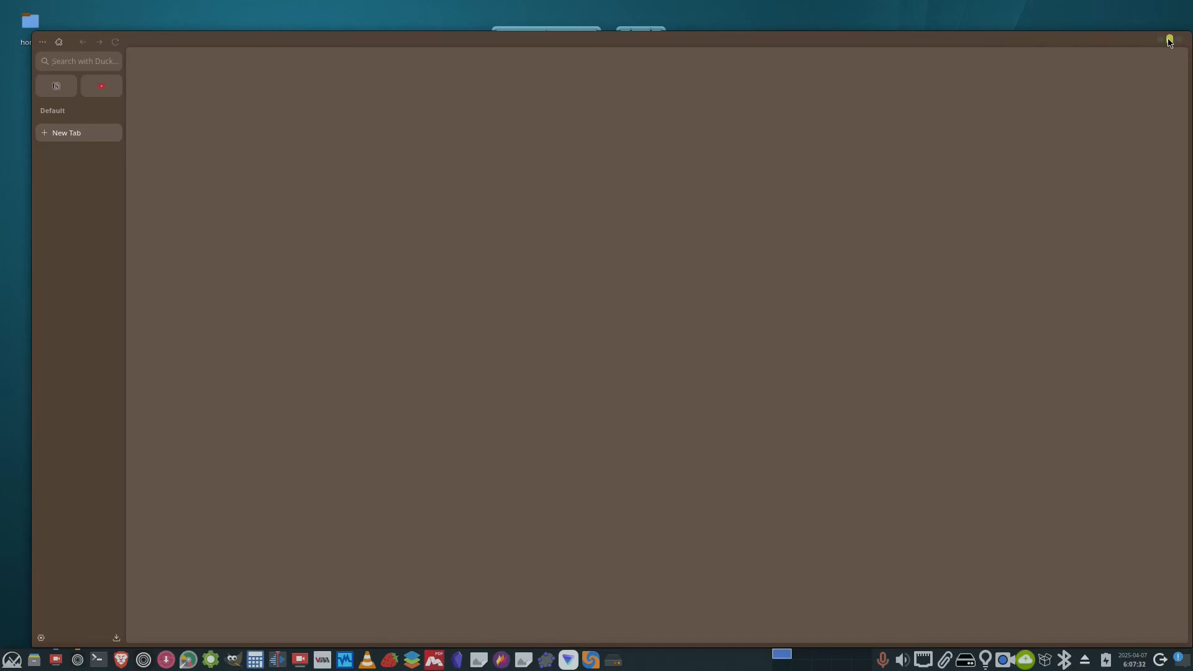
pyautogui.click(1169, 40)
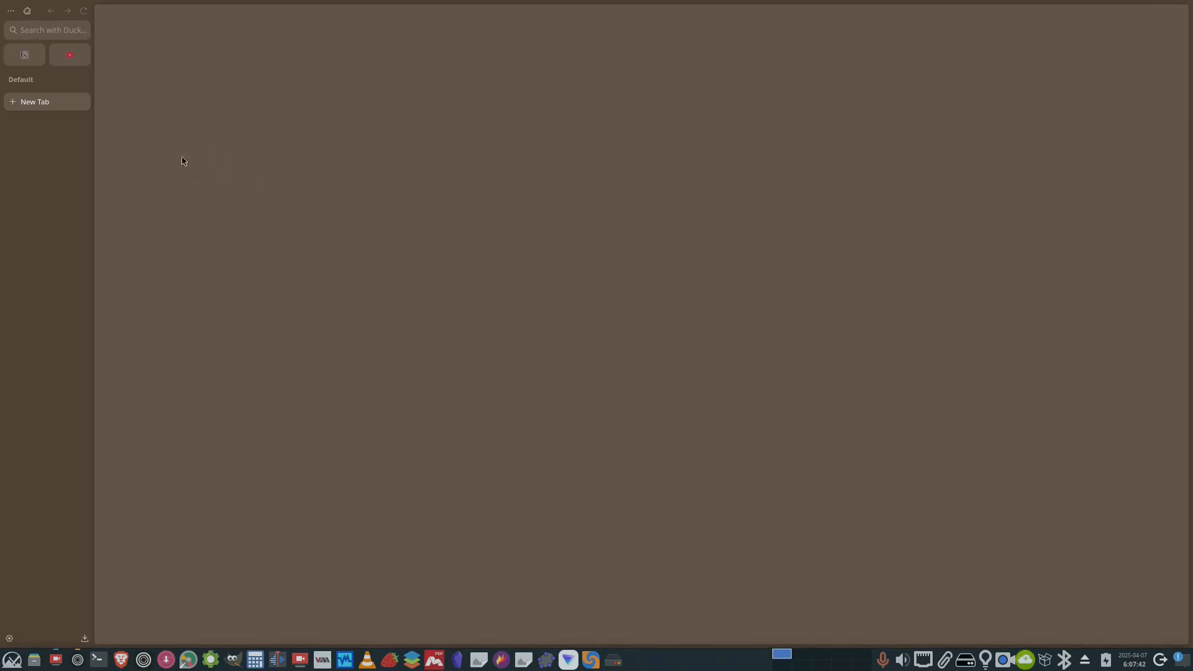
# Step: Go to the container management settings and review the name, color and icon options of the Personal and Banking containers
pyautogui.rightClick(43, 107)
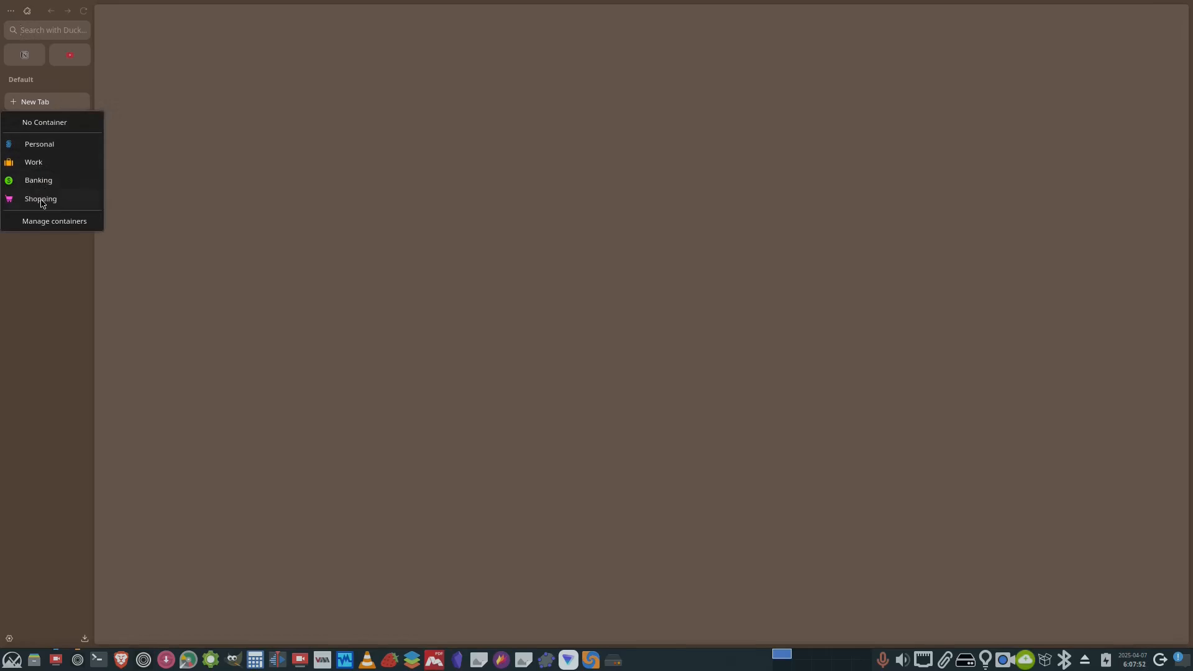
pyautogui.click(36, 222)
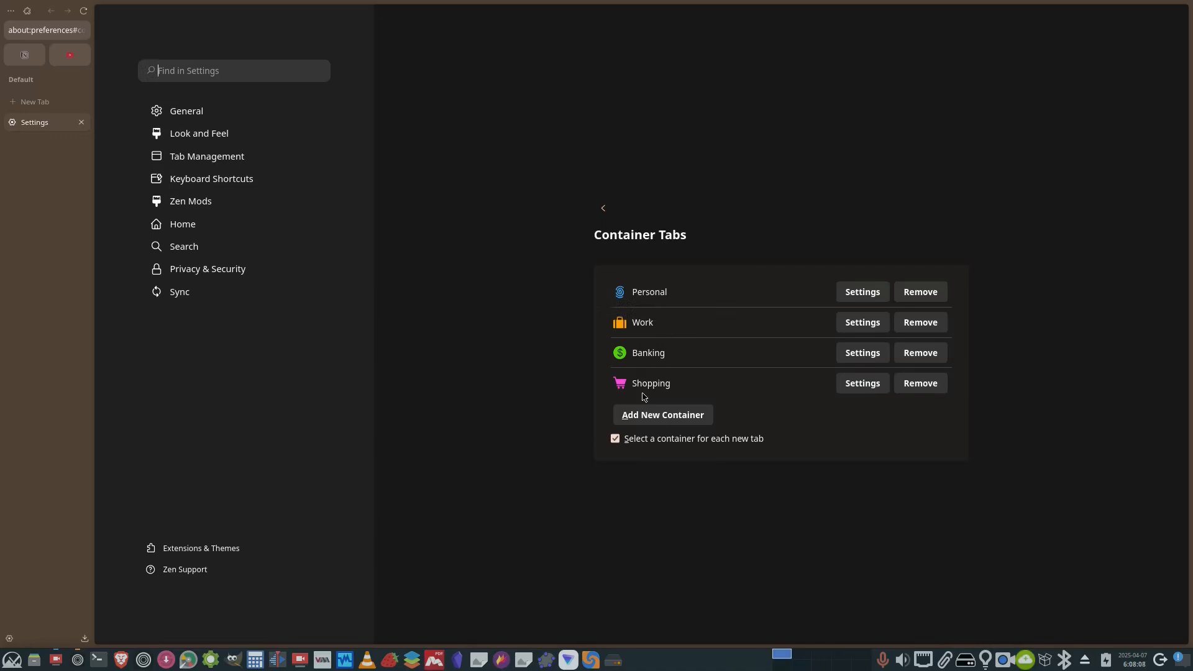
pyautogui.click(863, 292)
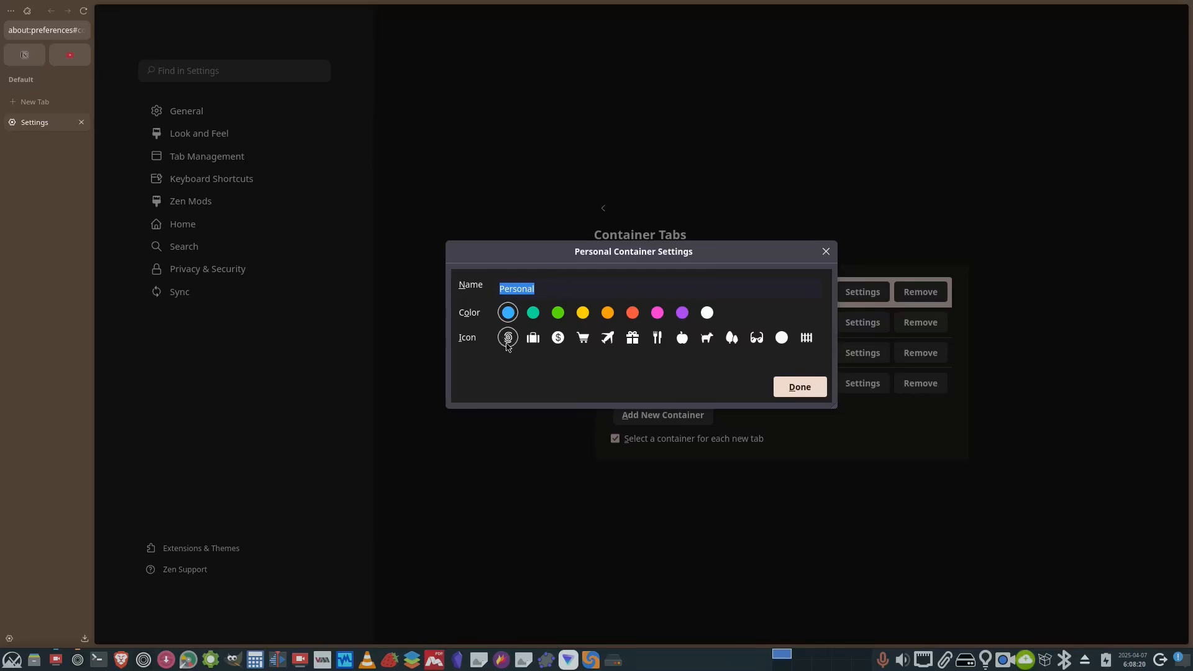
pyautogui.click(779, 386)
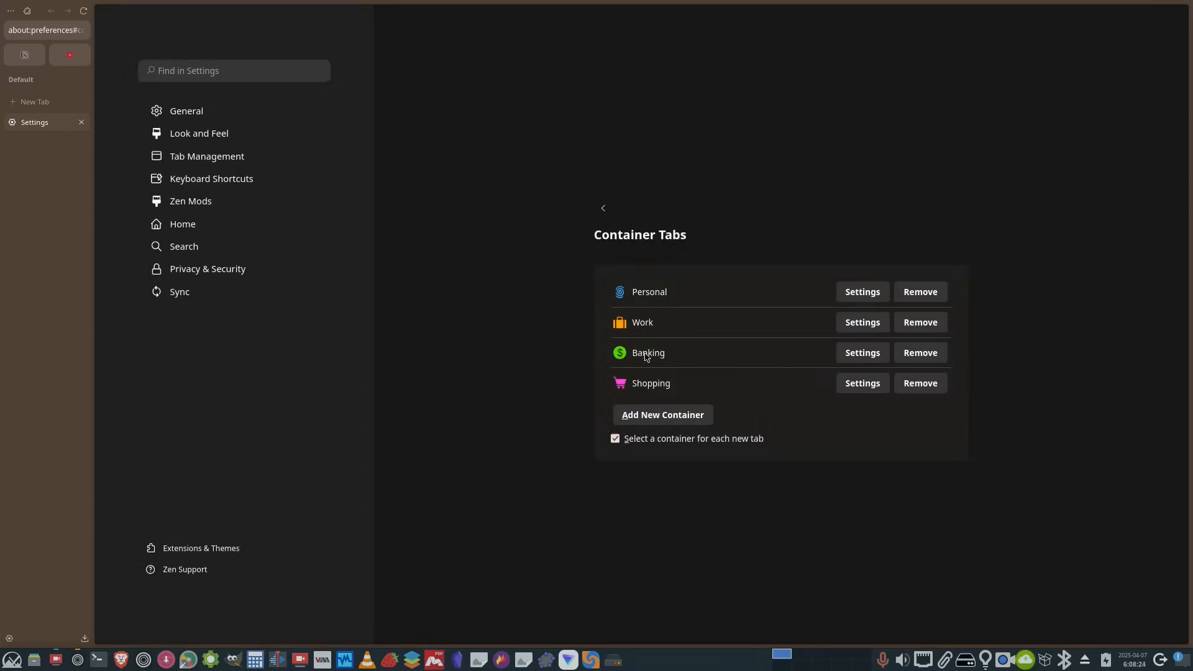
pyautogui.click(855, 357)
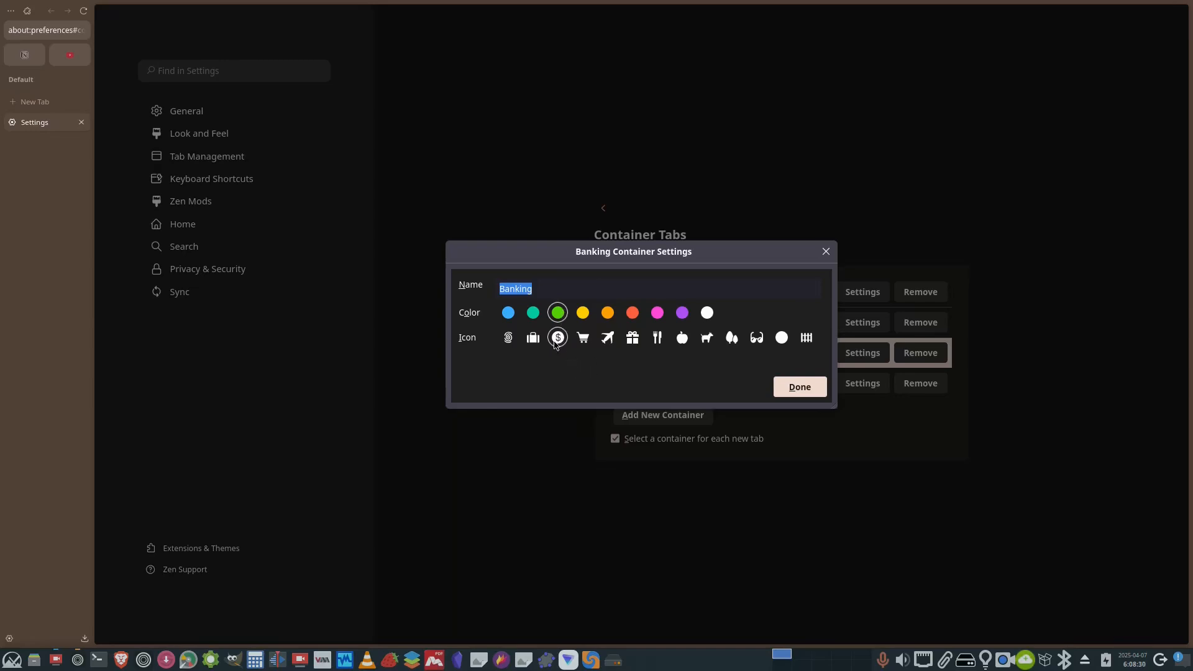
pyautogui.click(788, 387)
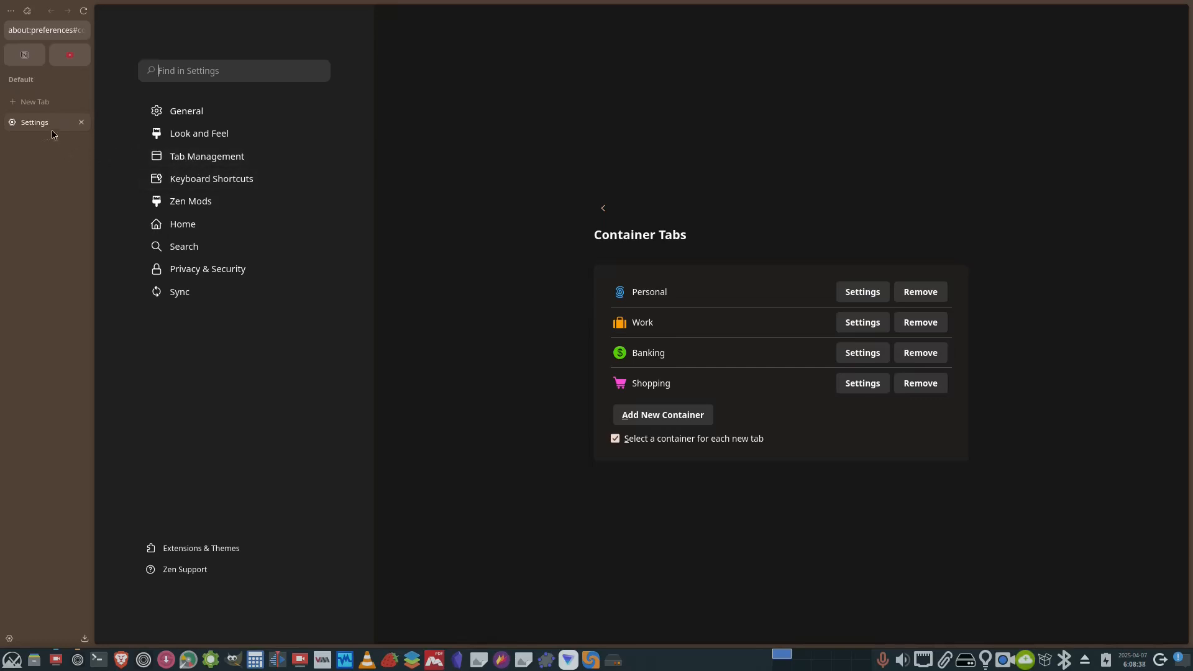
# Step: Open a new tab in the Work container and return to the container settings
pyautogui.click(38, 105)
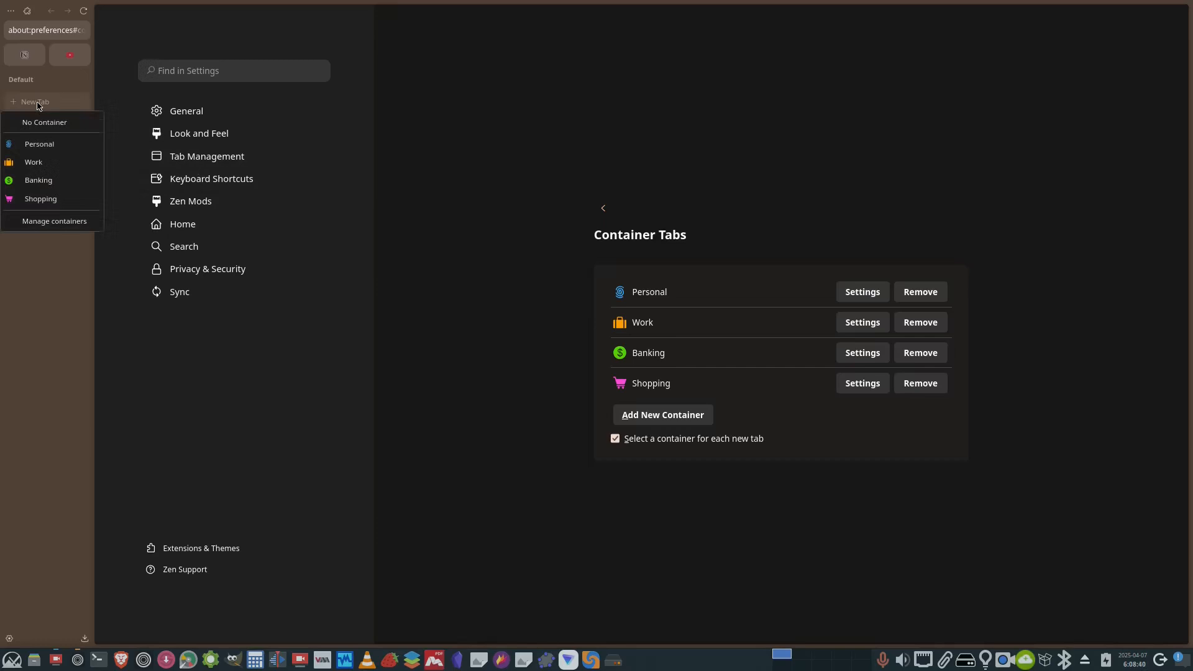
pyautogui.click(35, 164)
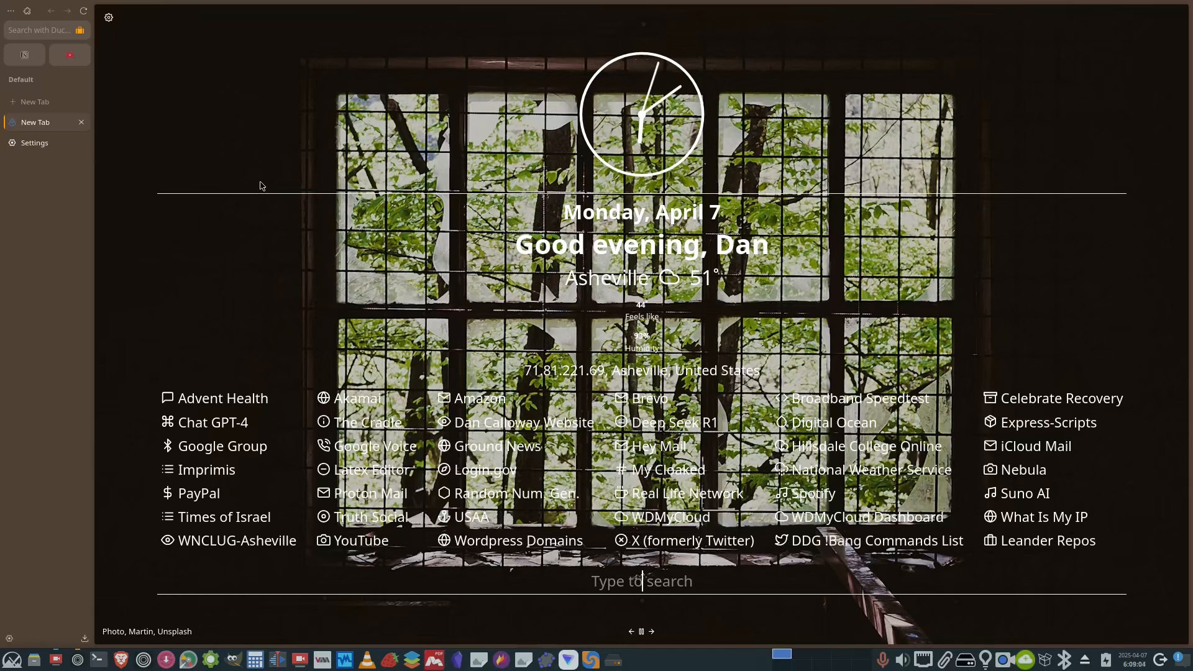
pyautogui.click(37, 144)
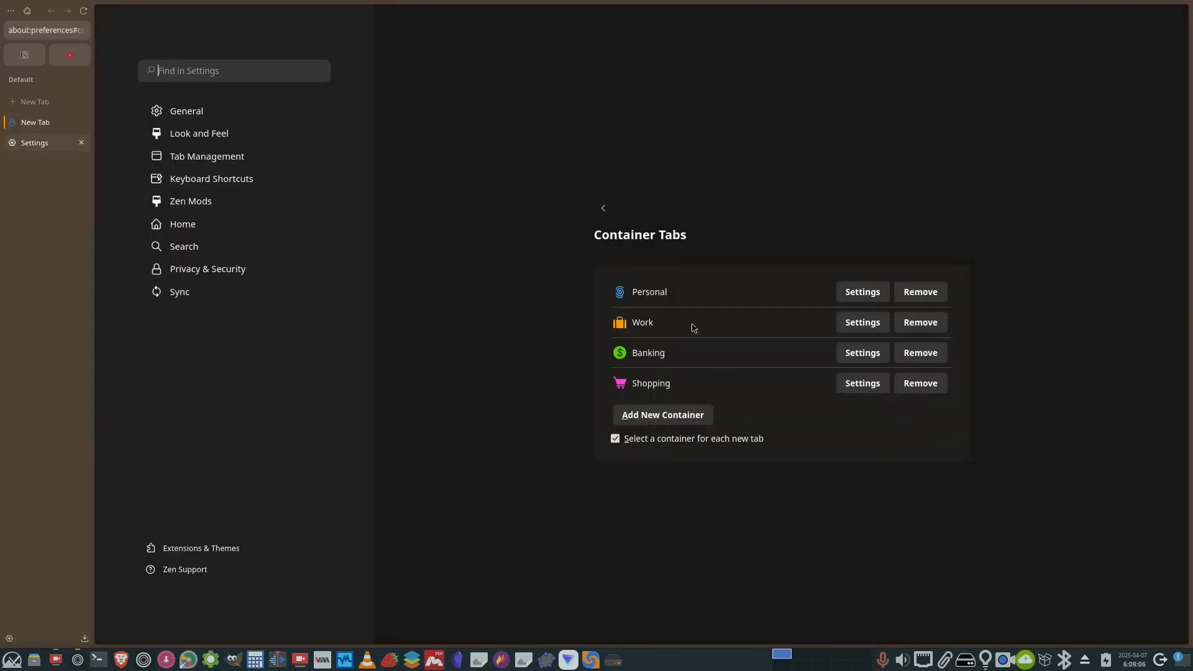
# Step: Add a new container named Dining with the pink color and the fork-and-knife icon
pyautogui.click(664, 418)
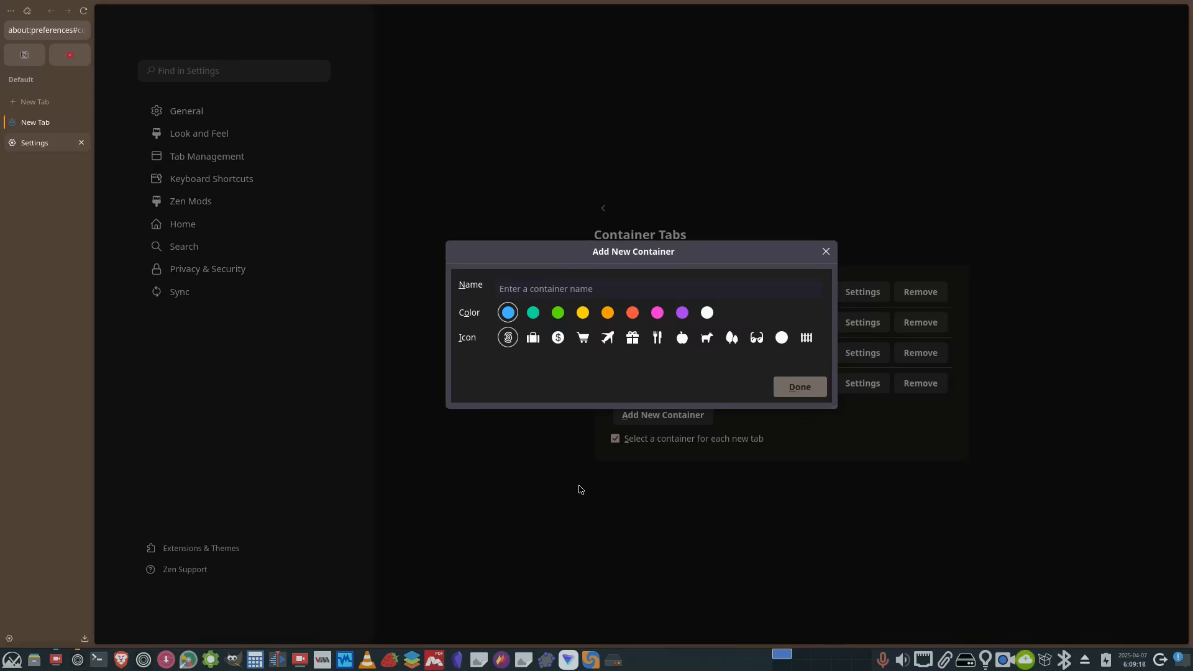
pyautogui.write('Dining')
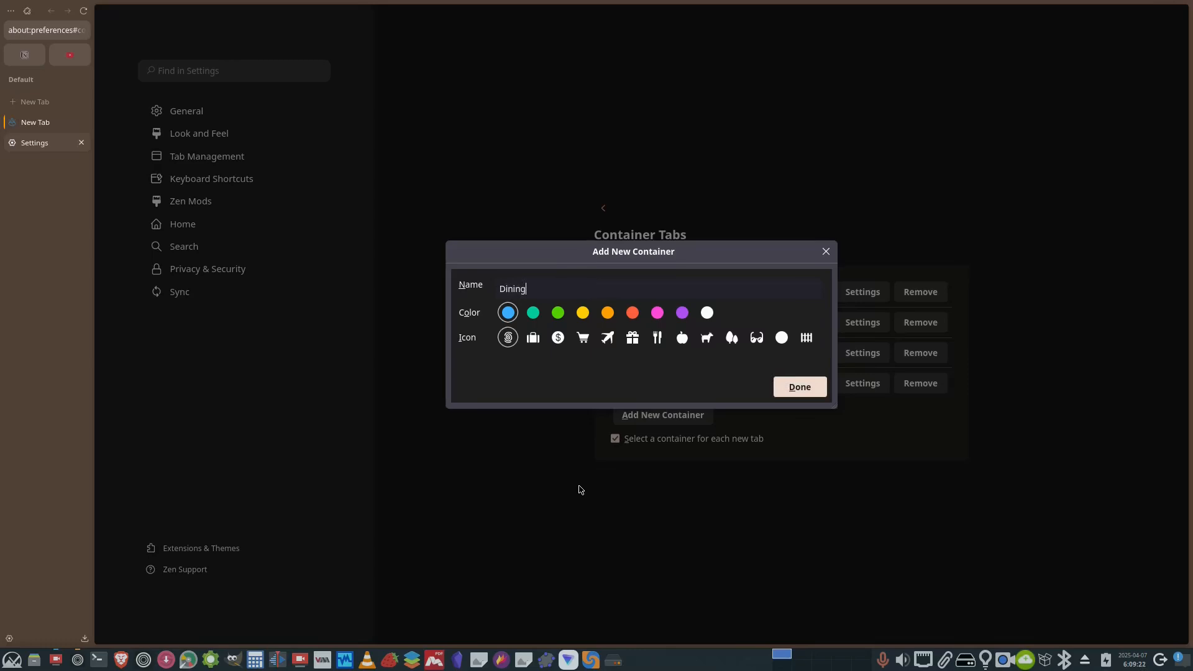
pyautogui.click(658, 313)
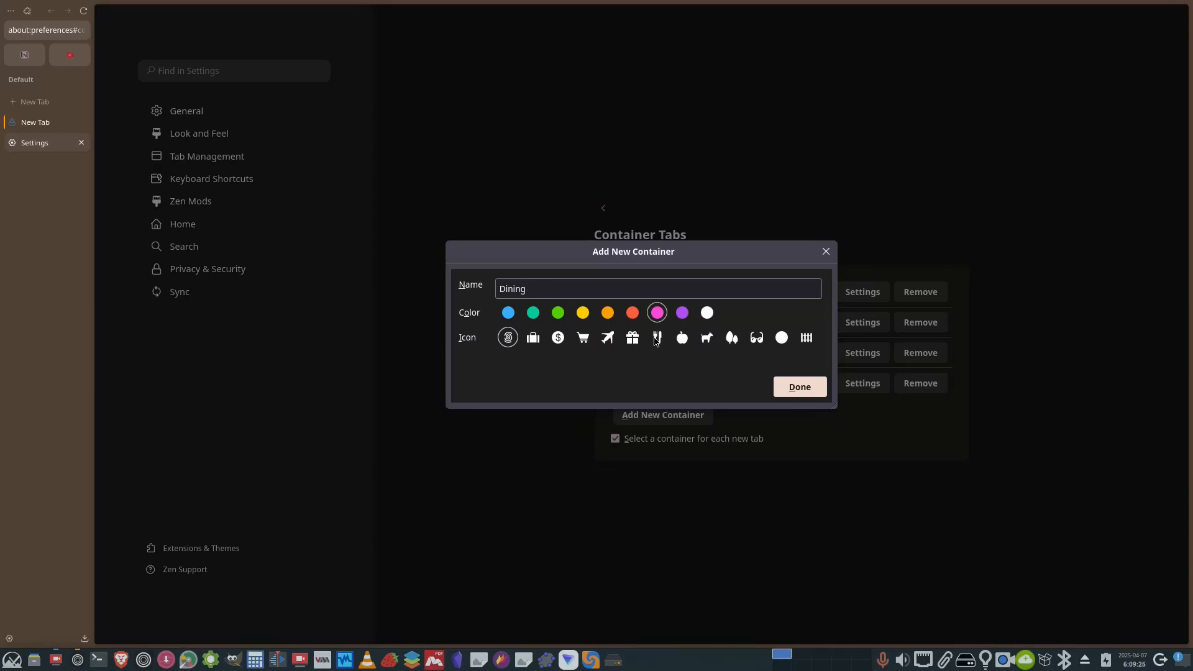
pyautogui.click(657, 339)
pyautogui.click(787, 389)
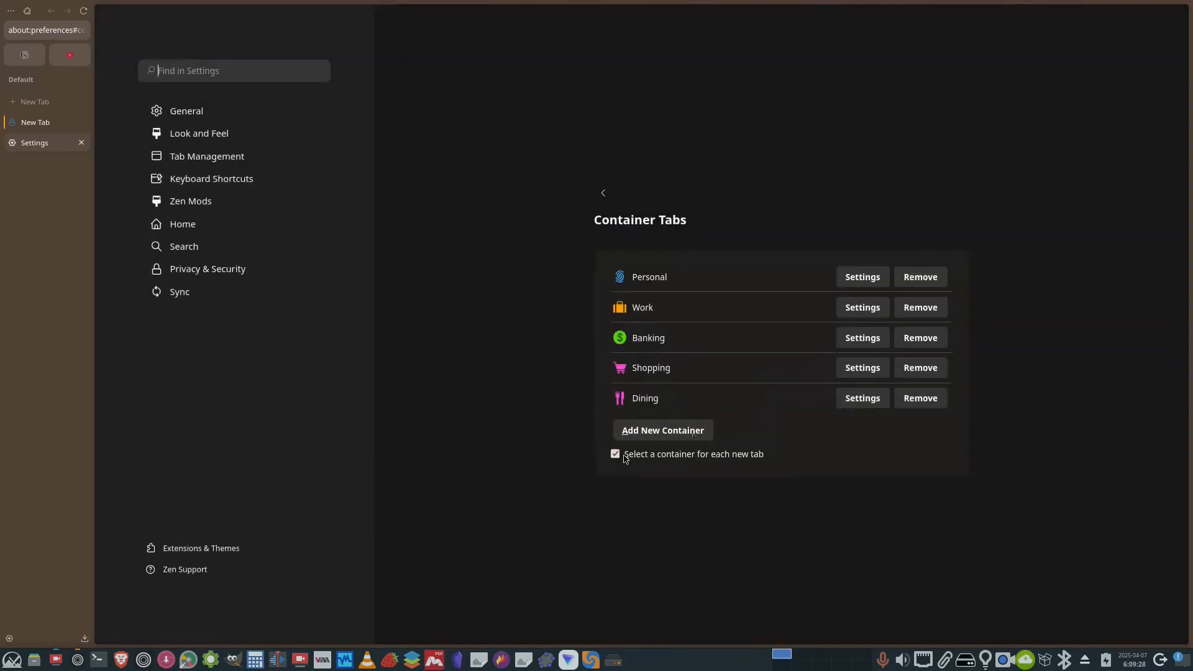
# Step: Check the container choices for a new tab and remove the Dining container
pyautogui.click(42, 109)
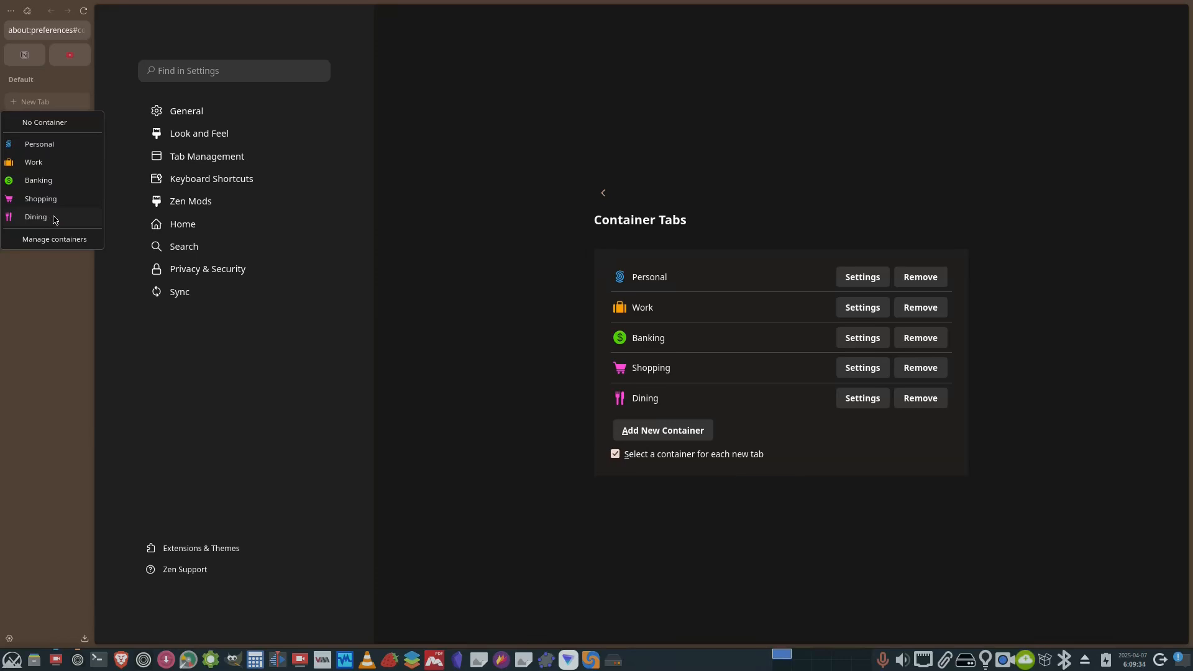
pyautogui.click(53, 242)
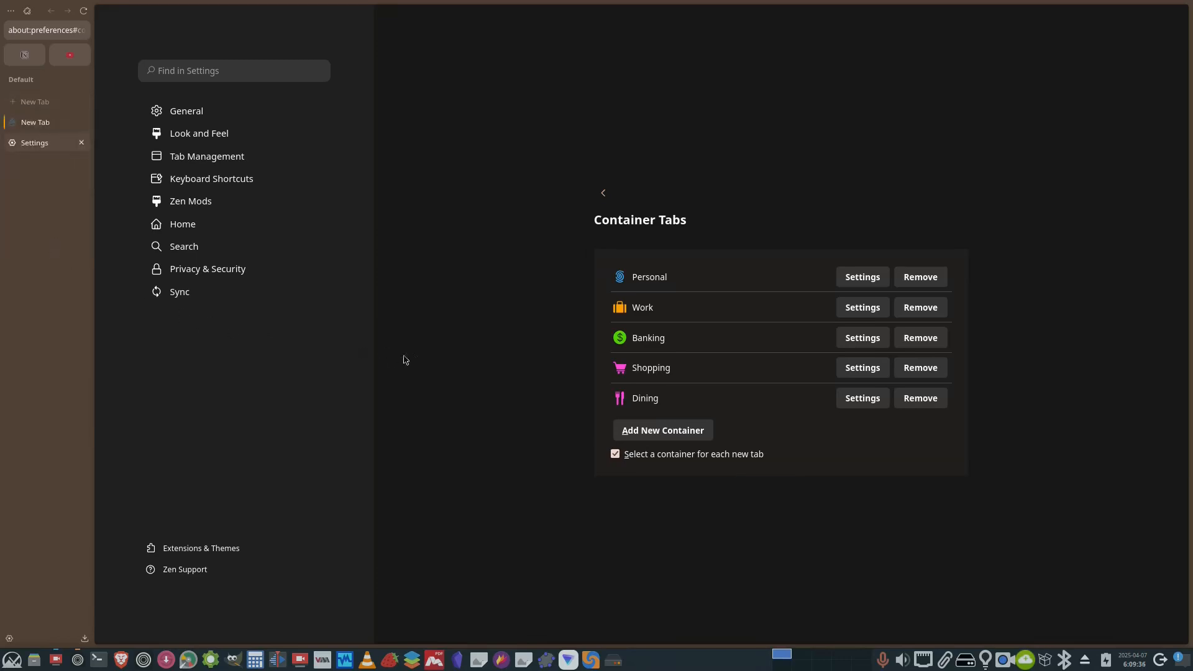
pyautogui.click(915, 402)
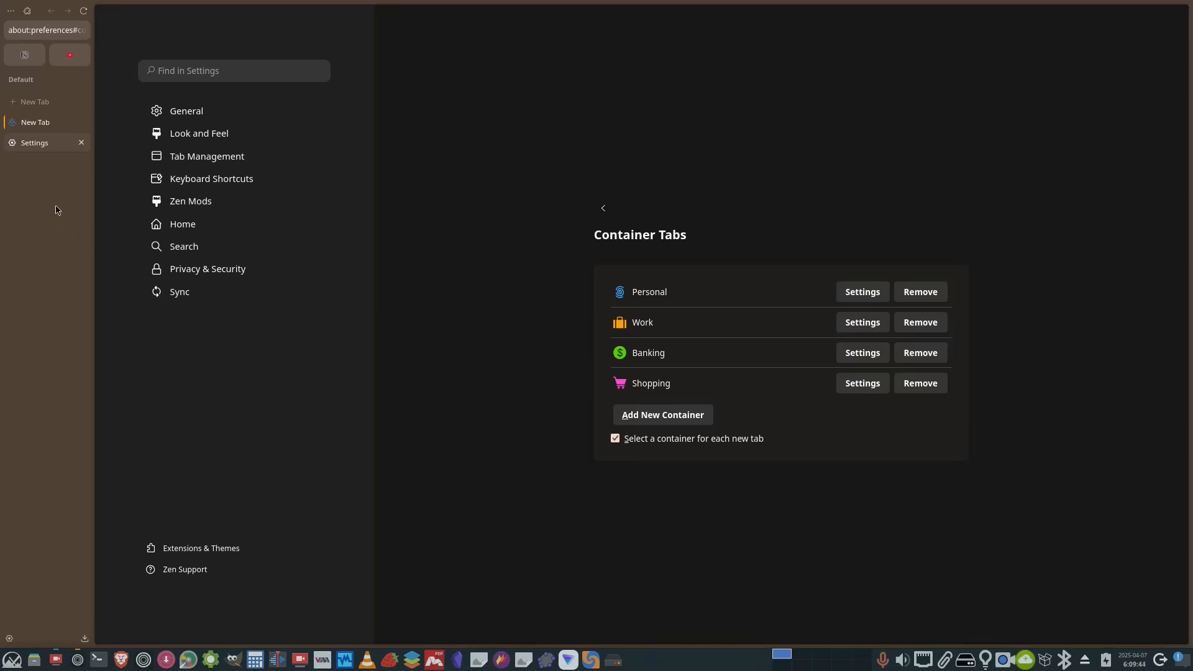
# Step: Try the Light and Dark website appearances in the General settings and set the appearance to Automatic
pyautogui.click(185, 115)
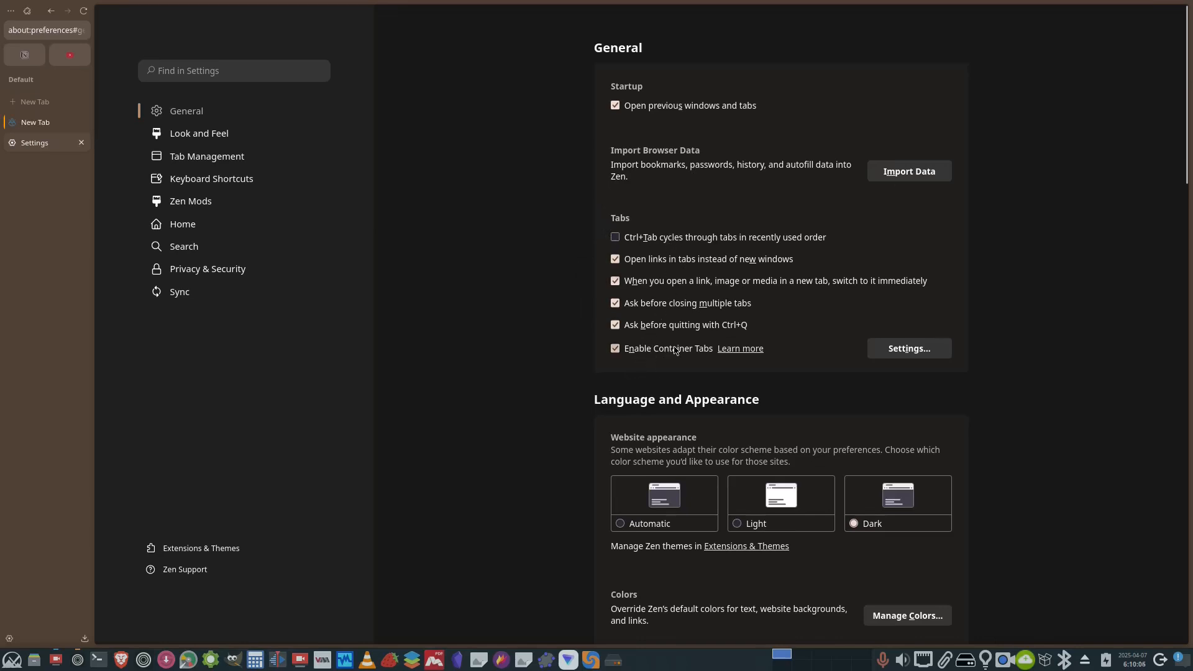
pyautogui.scroll(-3, 674, 351)
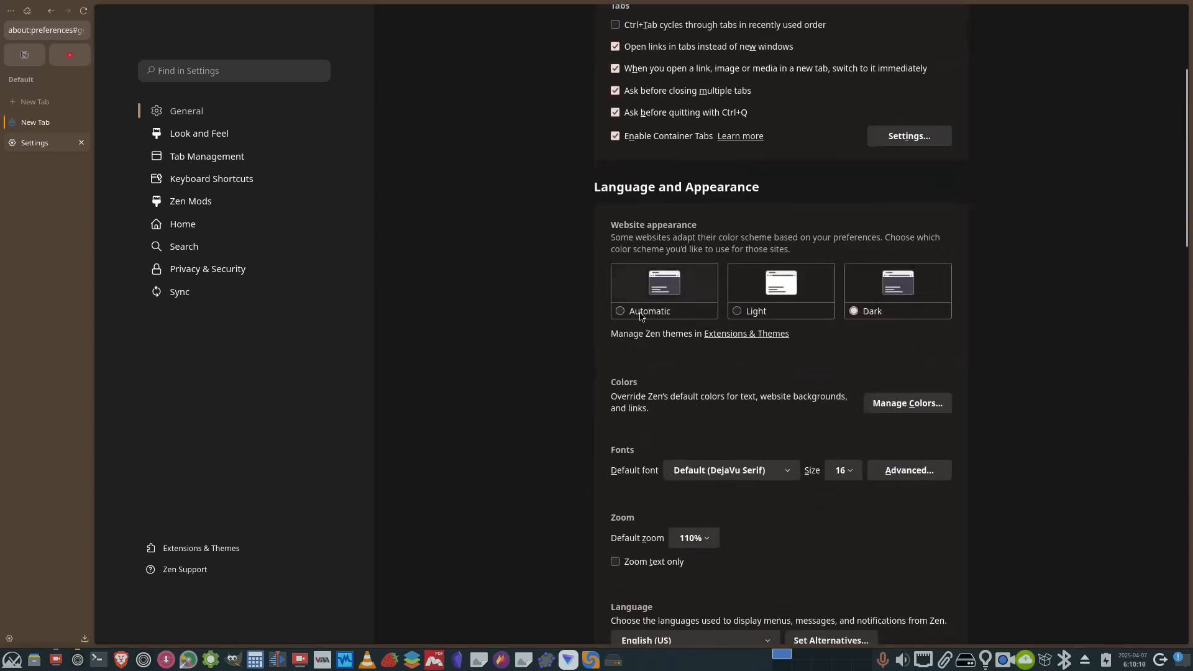
pyautogui.click(747, 314)
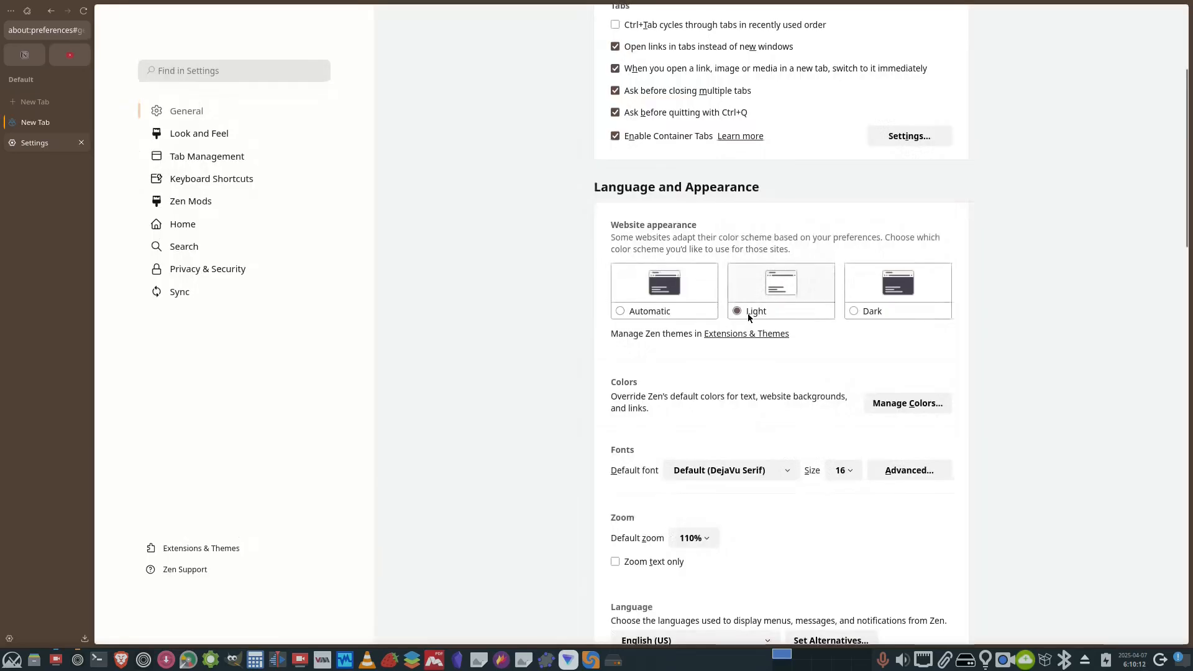
pyautogui.click(854, 312)
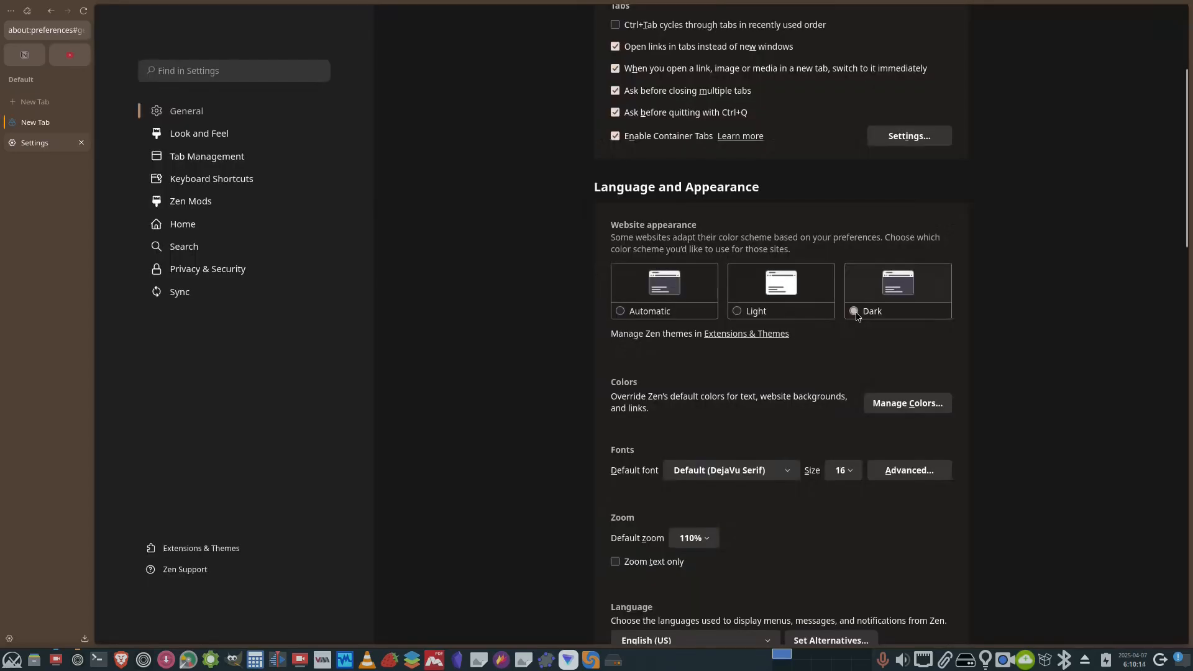
pyautogui.click(654, 317)
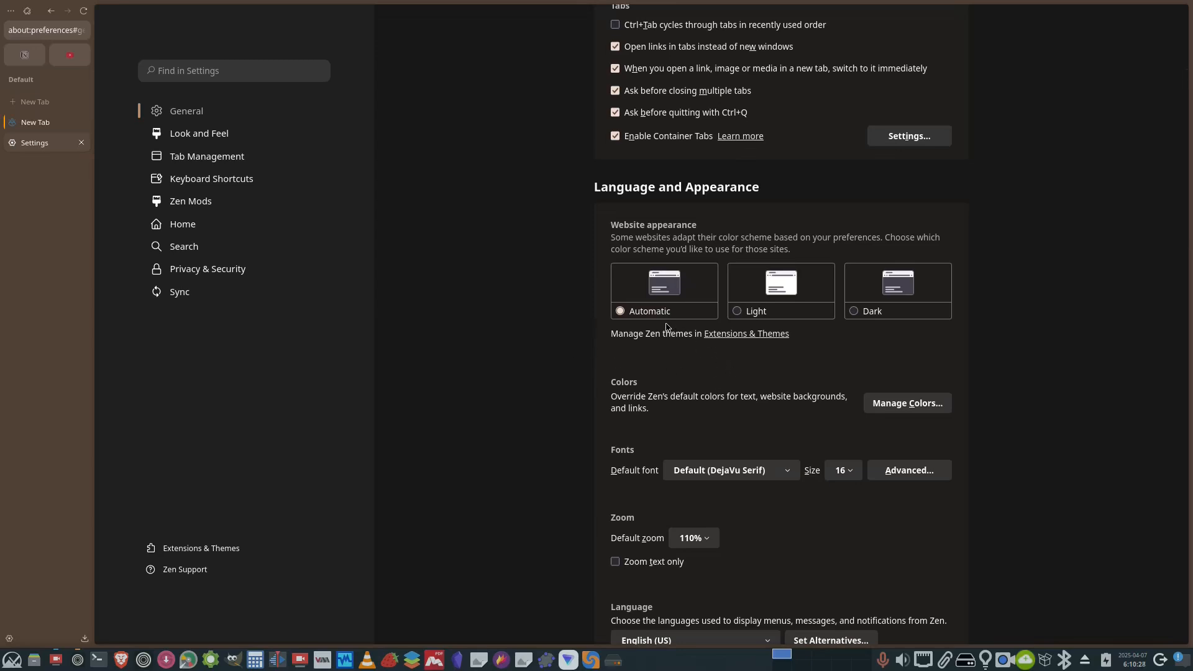
# Step: Review the options for managing colors, keeping Use system colors enabled and the page color override at Never
pyautogui.scroll(-3, 686, 403)
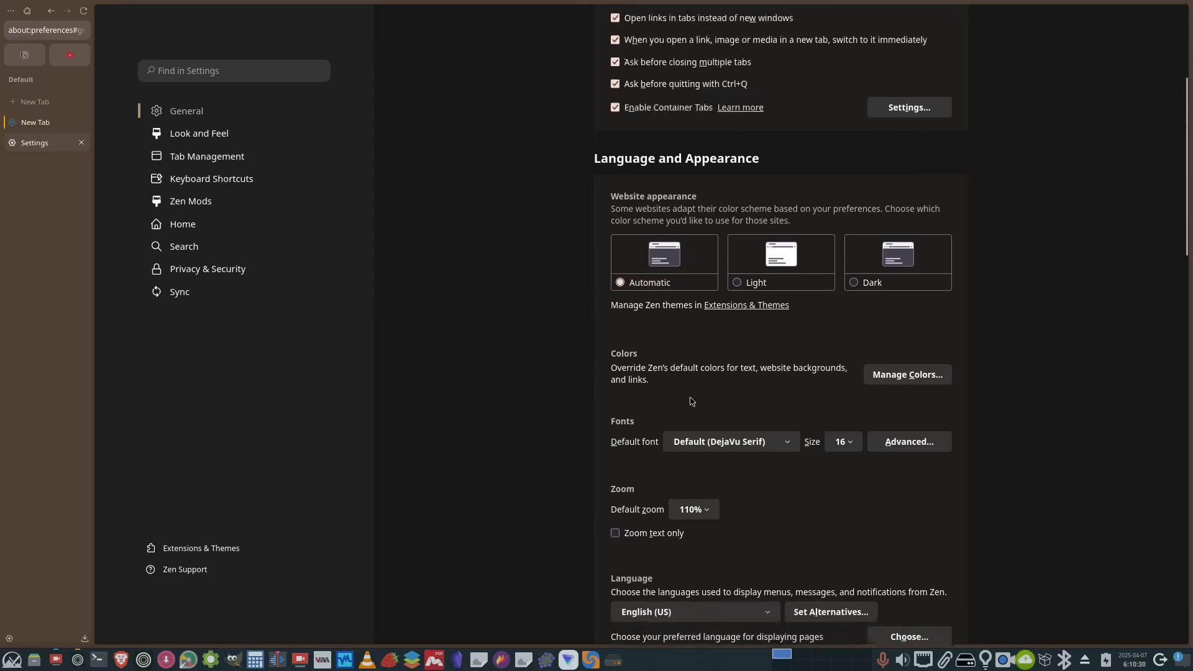
pyautogui.scroll(-1, 686, 403)
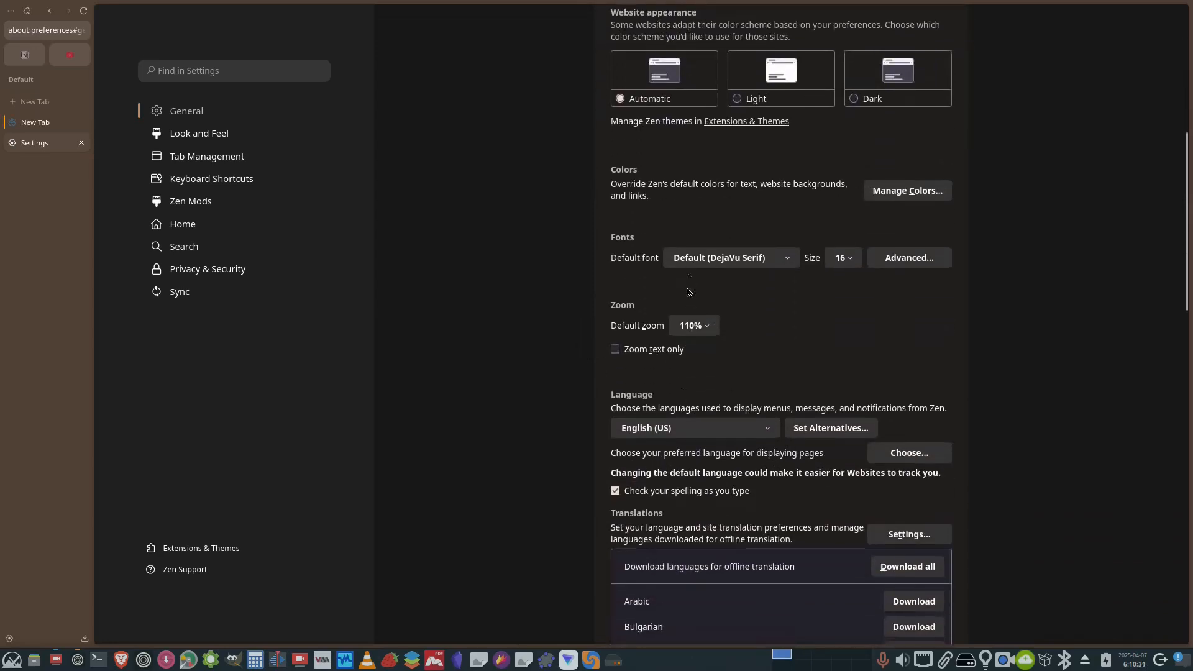
pyautogui.click(882, 193)
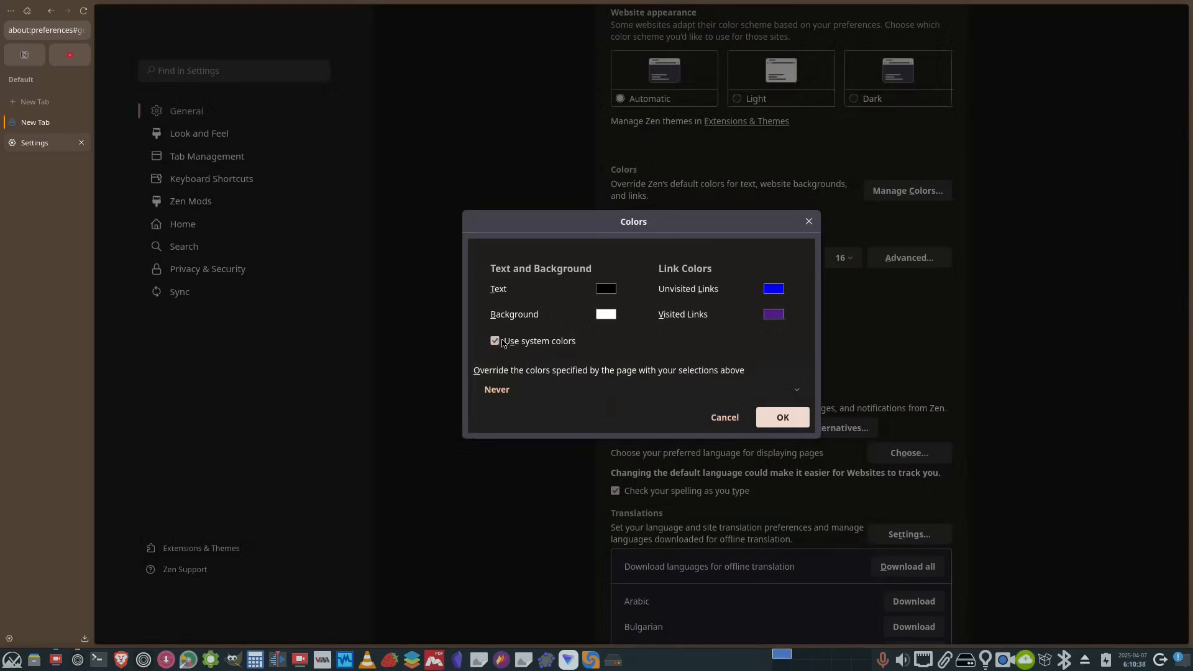
pyautogui.click(495, 341)
pyautogui.click(495, 341)
pyautogui.click(796, 396)
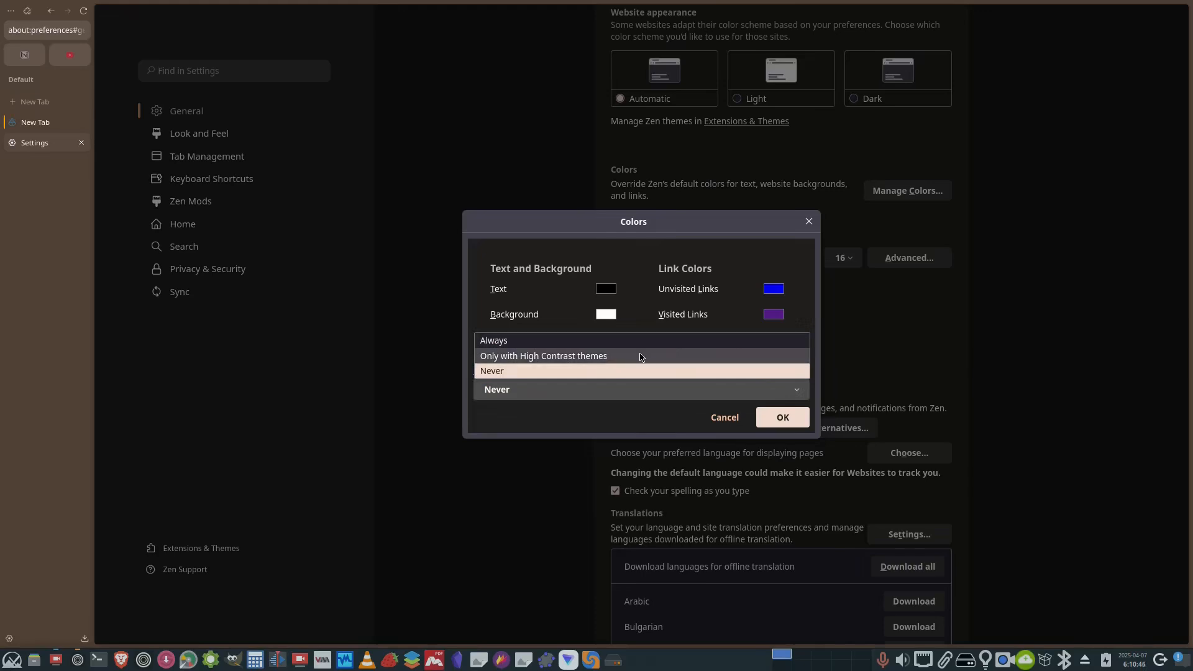
pyautogui.click(593, 377)
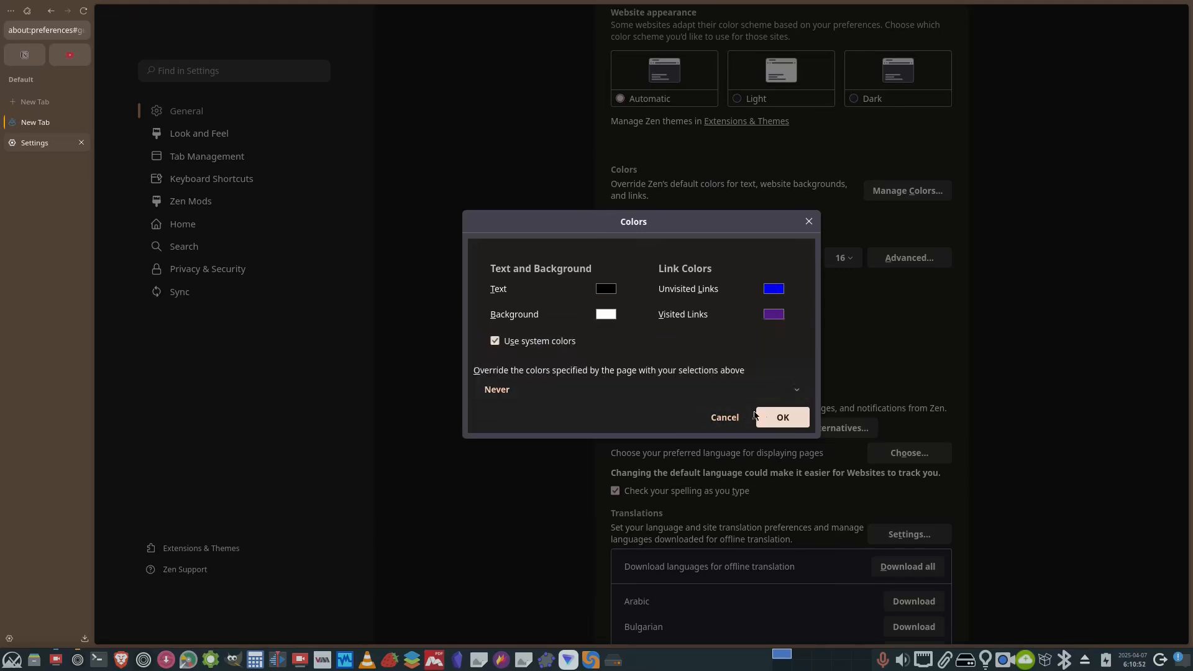
pyautogui.click(771, 421)
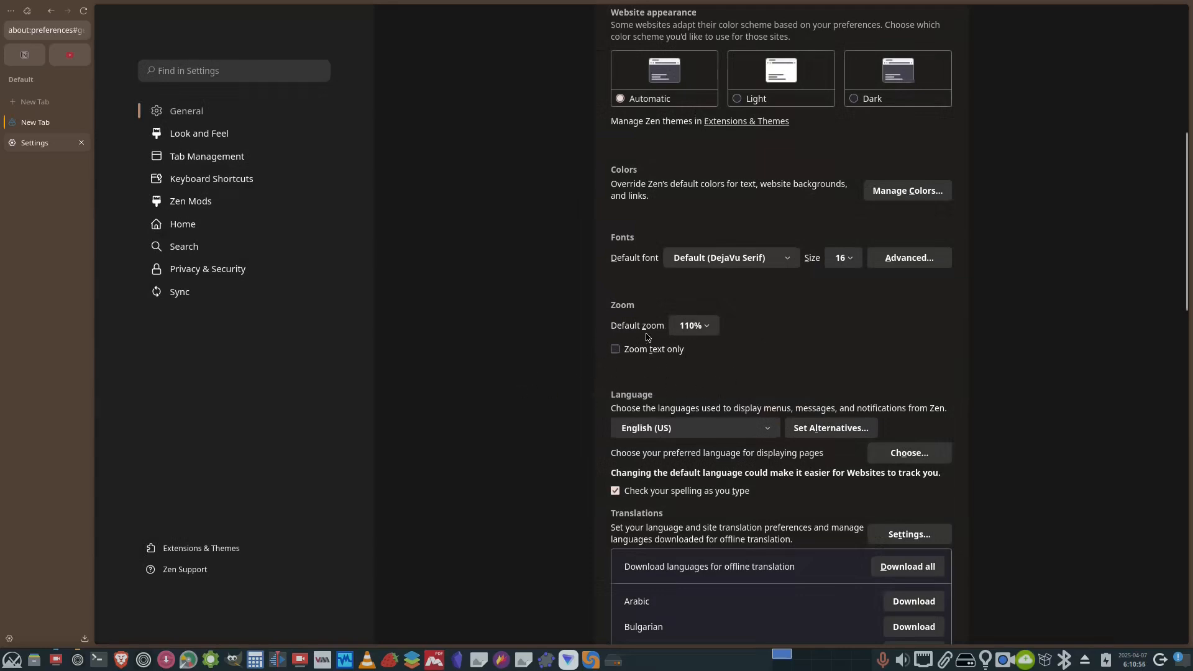
# Step: Keep the default zoom at 110% and try the Zoom text only option, turning it off again
pyautogui.click(708, 326)
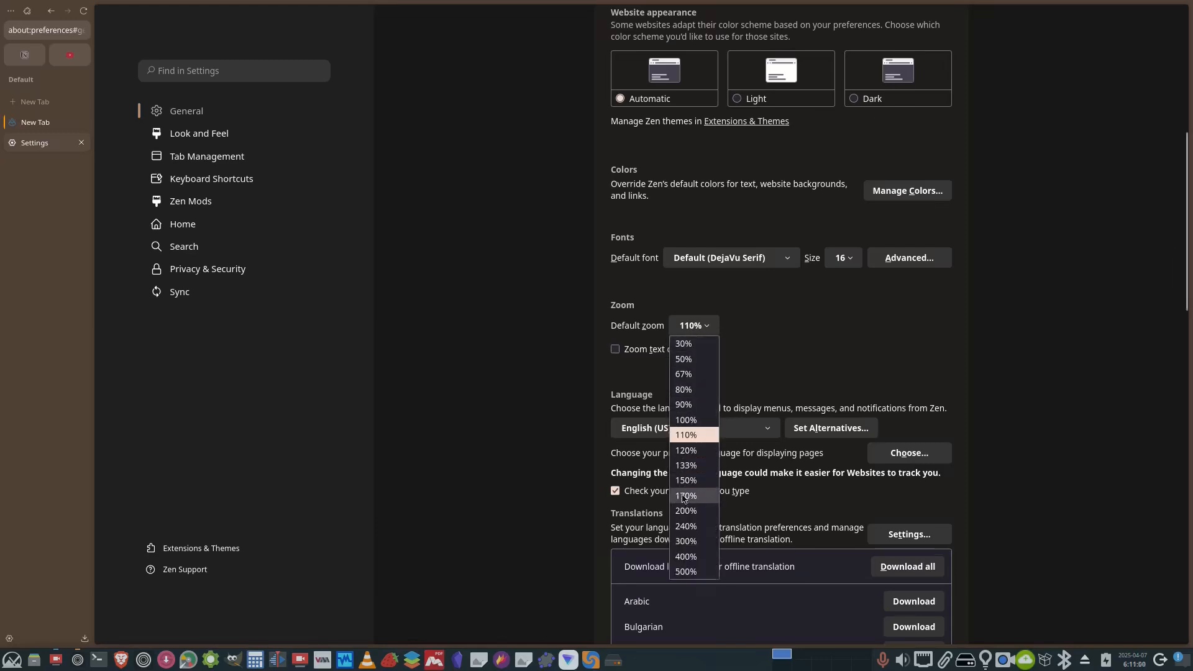
pyautogui.click(686, 438)
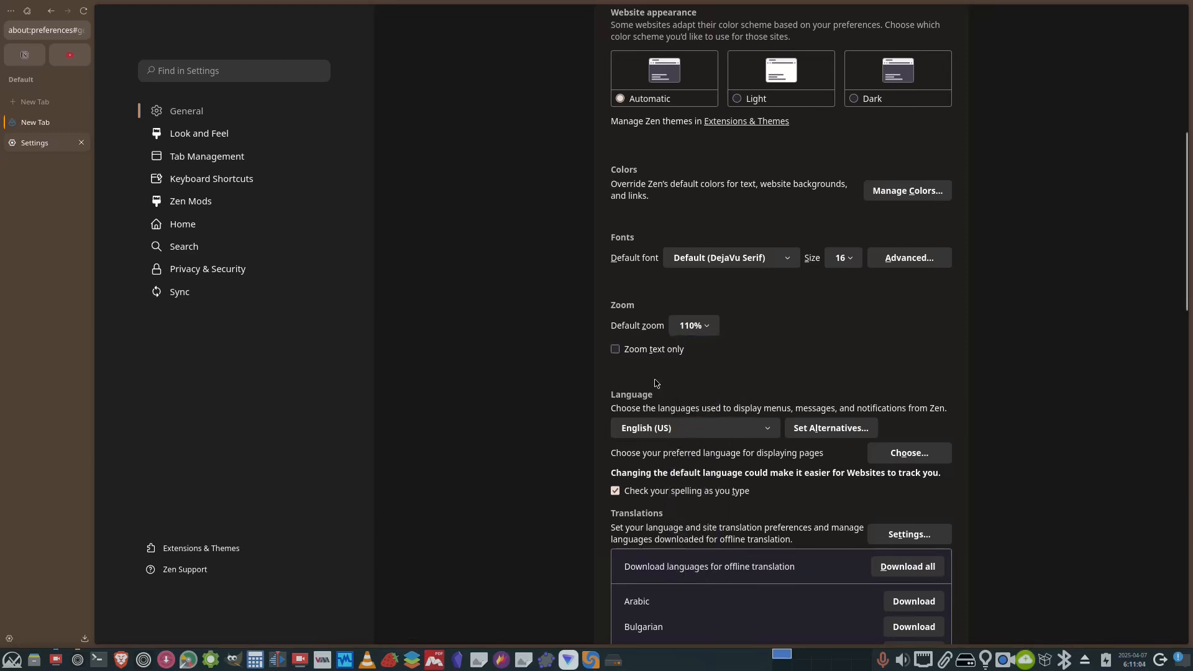
pyautogui.click(615, 352)
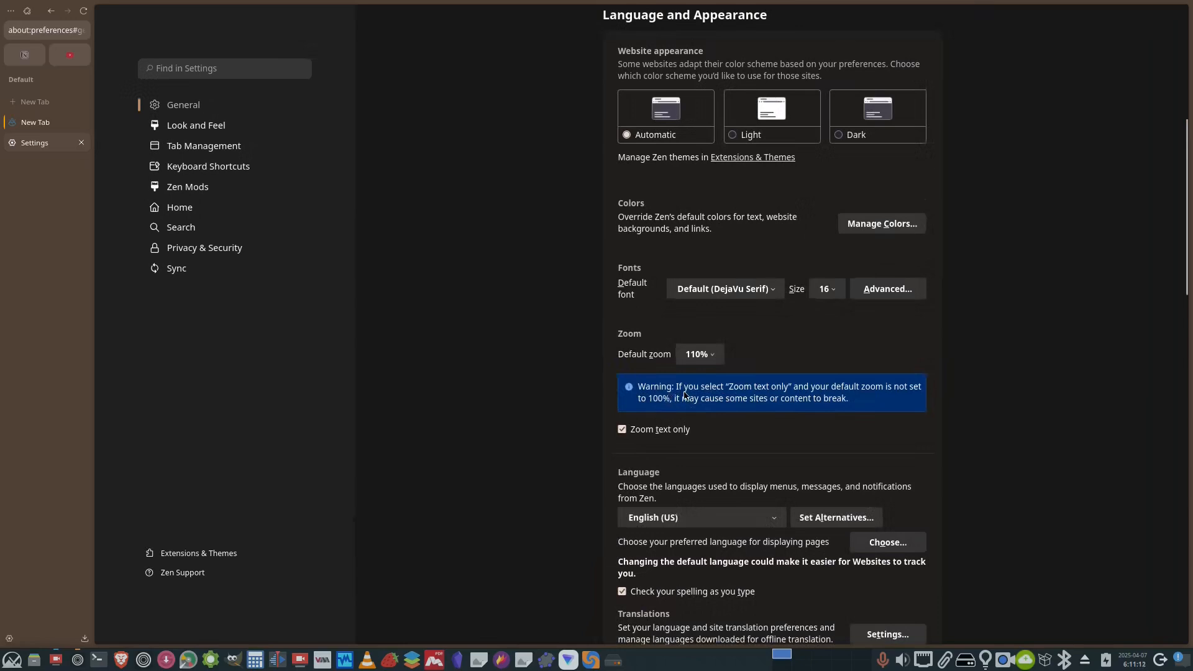
pyautogui.click(622, 430)
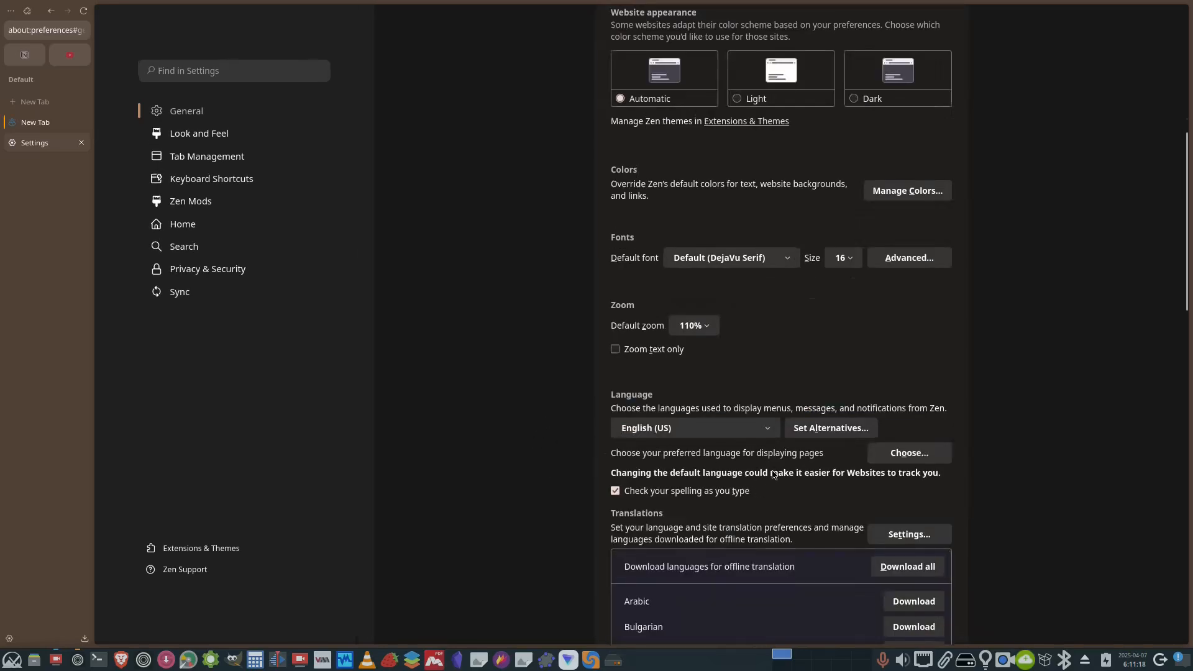
# Step: Review the offline translation languages and the display language choices, keeping English (US) selected
pyautogui.scroll(-3, 762, 467)
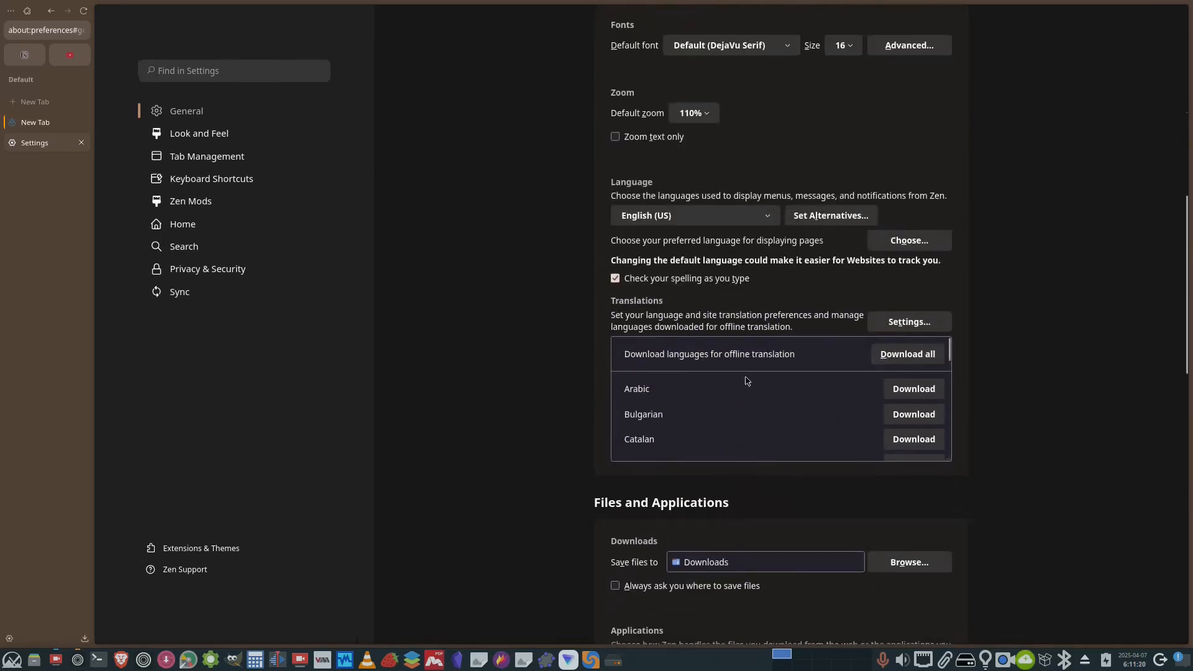
pyautogui.scroll(-5, 745, 381)
pyautogui.scroll(-3, 750, 481)
pyautogui.scroll(3, 751, 485)
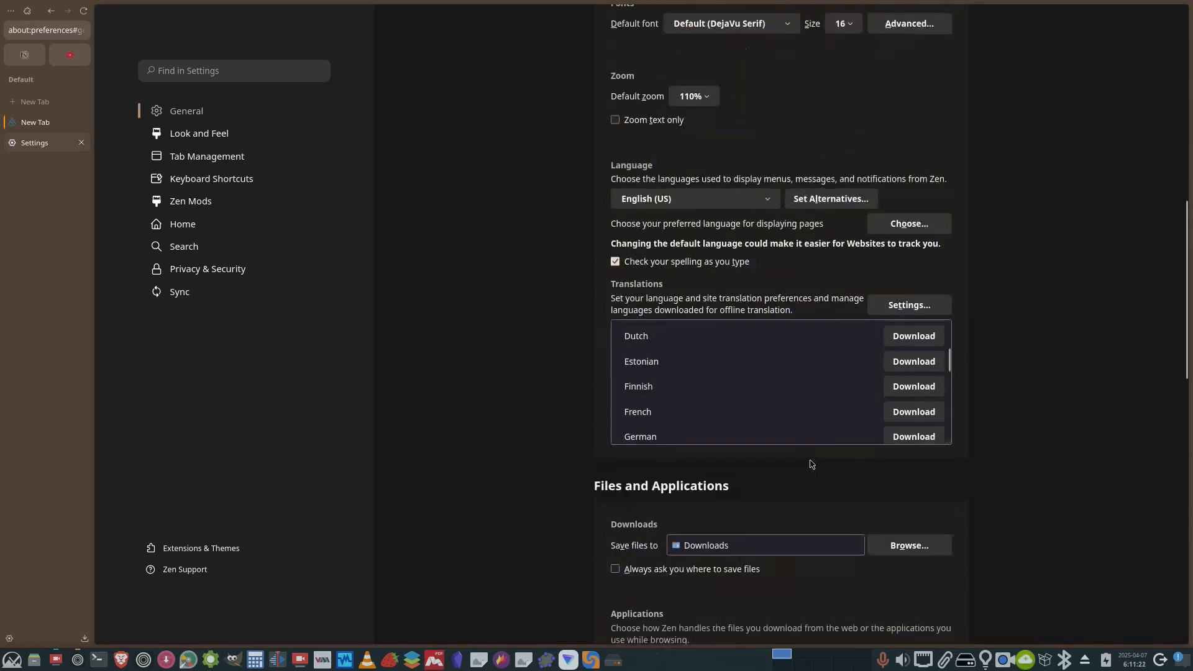
pyautogui.click(765, 217)
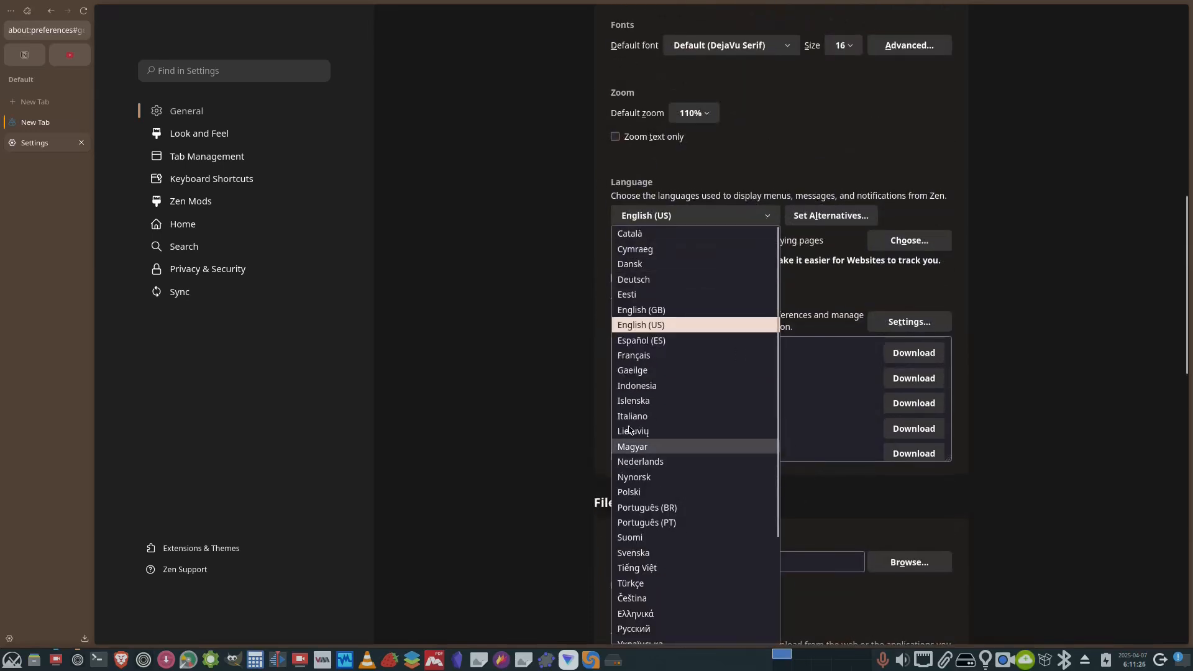
pyautogui.click(639, 331)
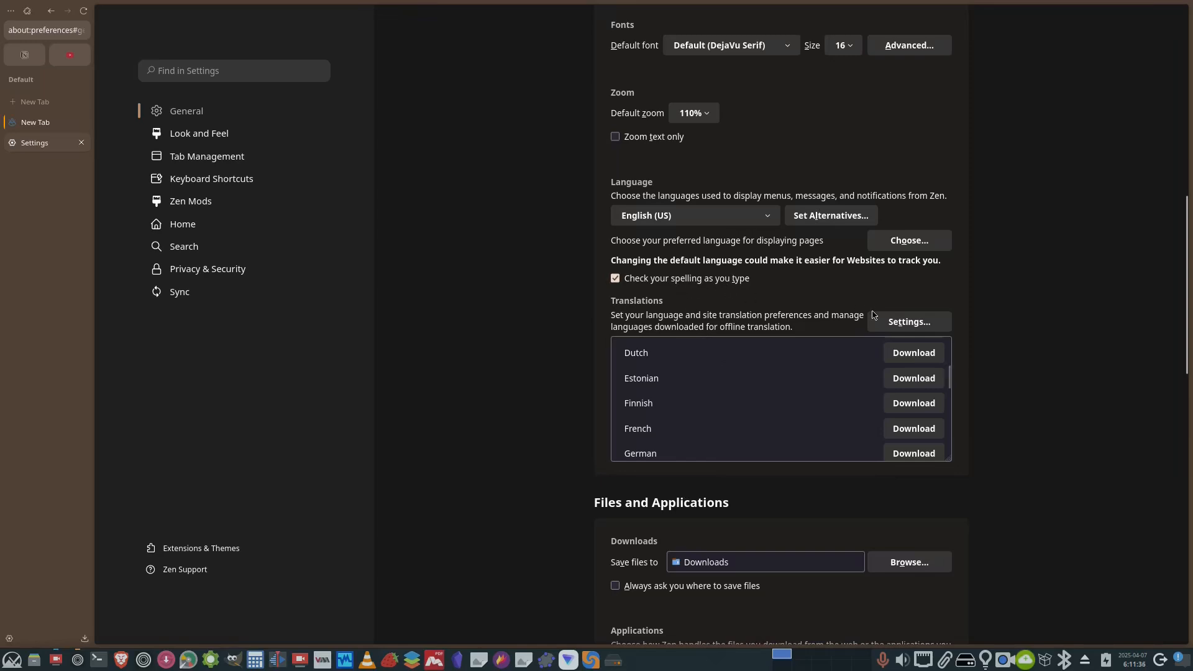
pyautogui.scroll(-3, 811, 398)
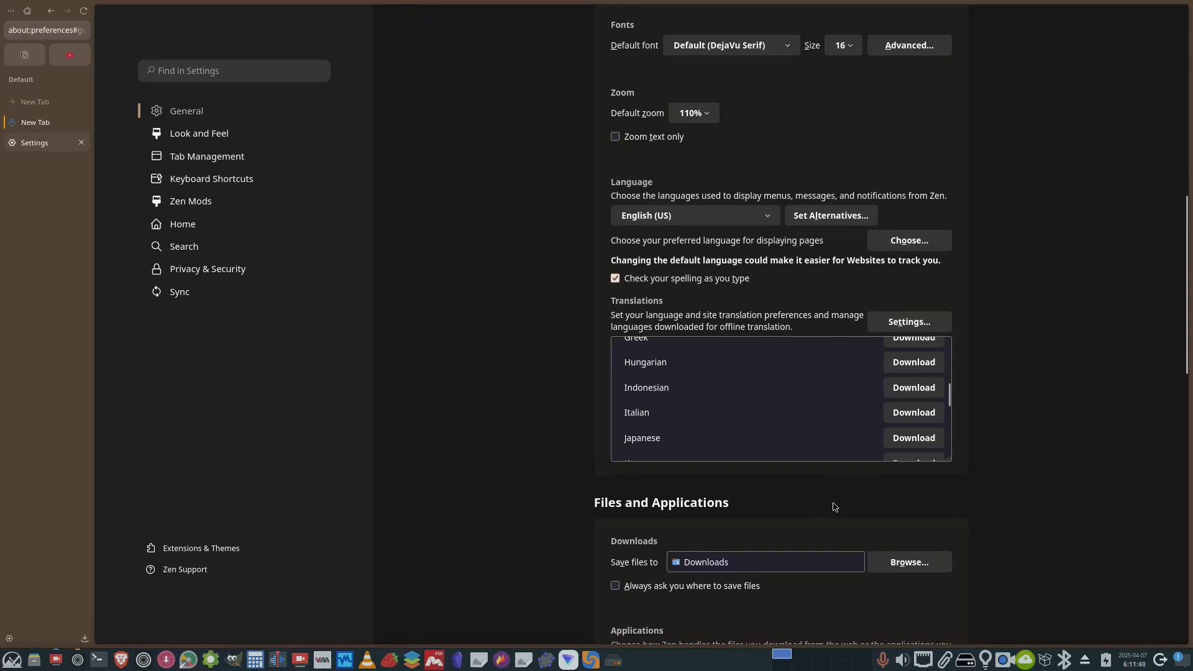
# Step: Check the download folder choices without changing the folder, and review the Applications, Performance and Browsing settings
pyautogui.scroll(-3, 834, 506)
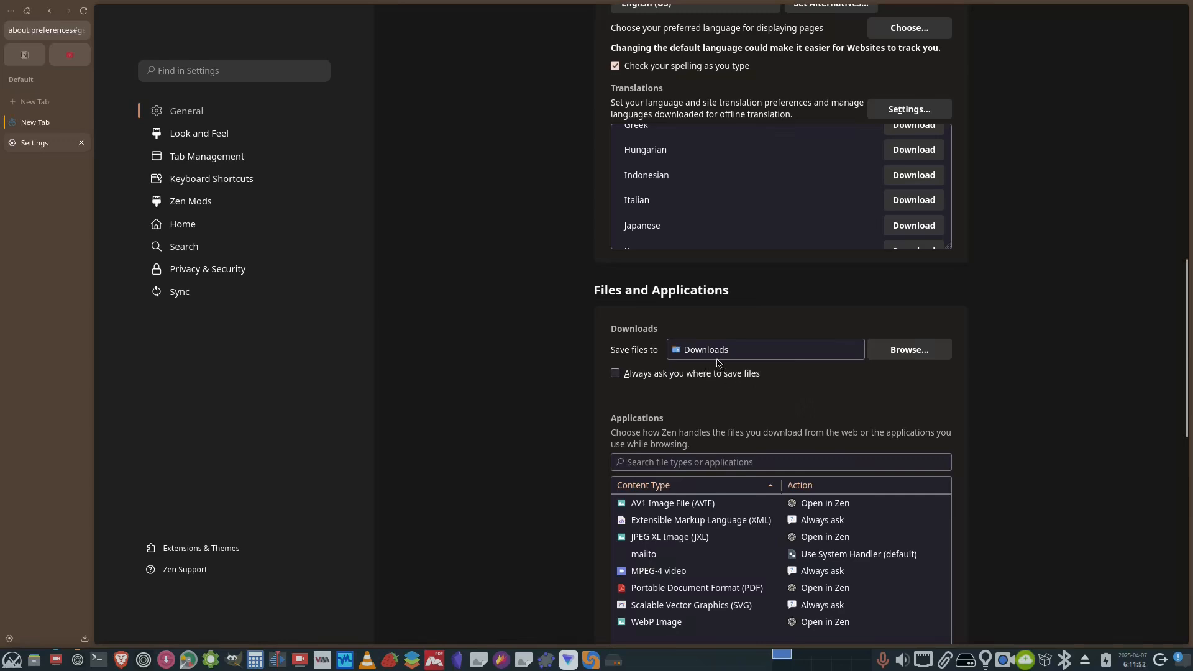
pyautogui.click(906, 349)
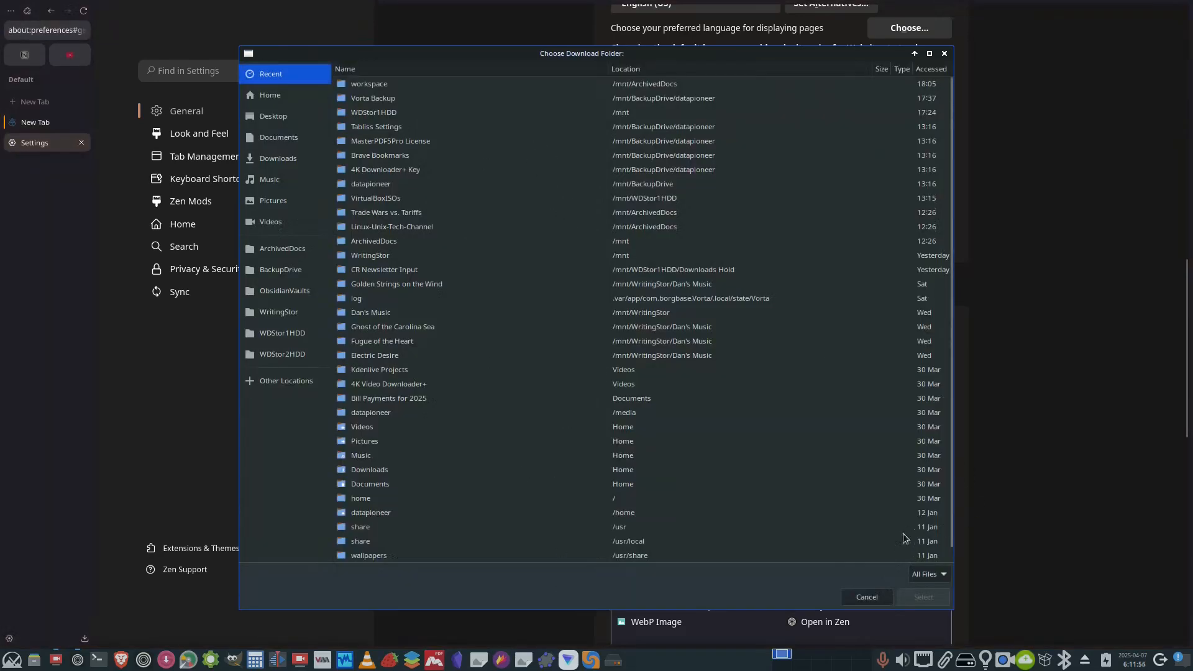
pyautogui.click(866, 597)
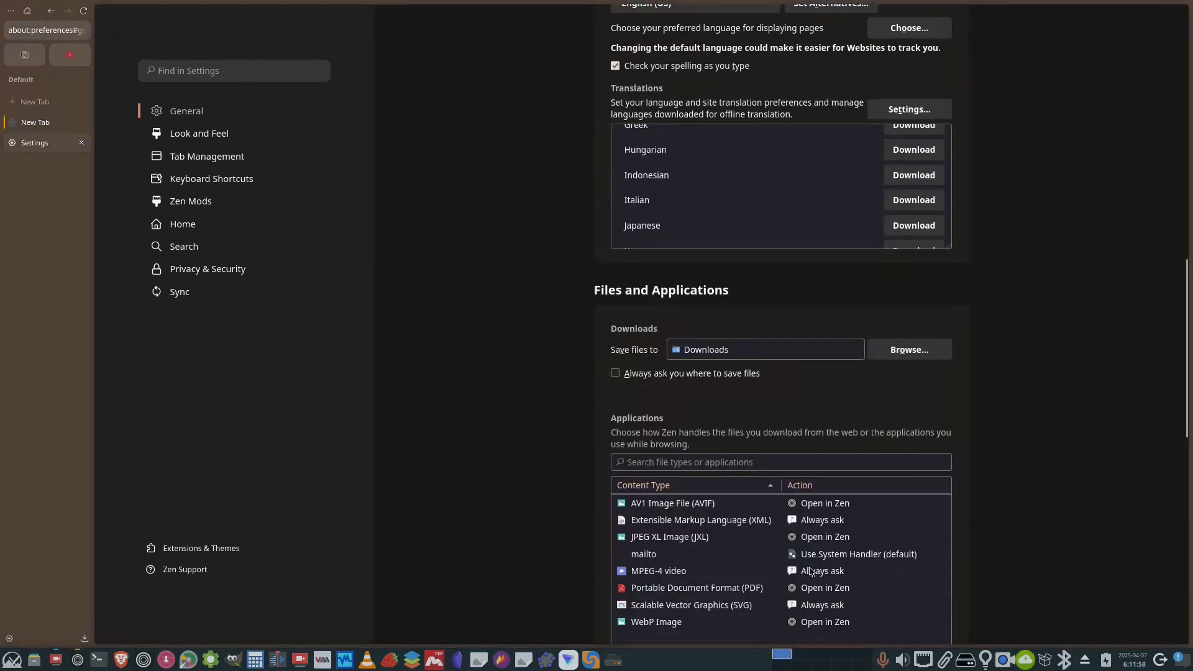
pyautogui.scroll(-7, 781, 531)
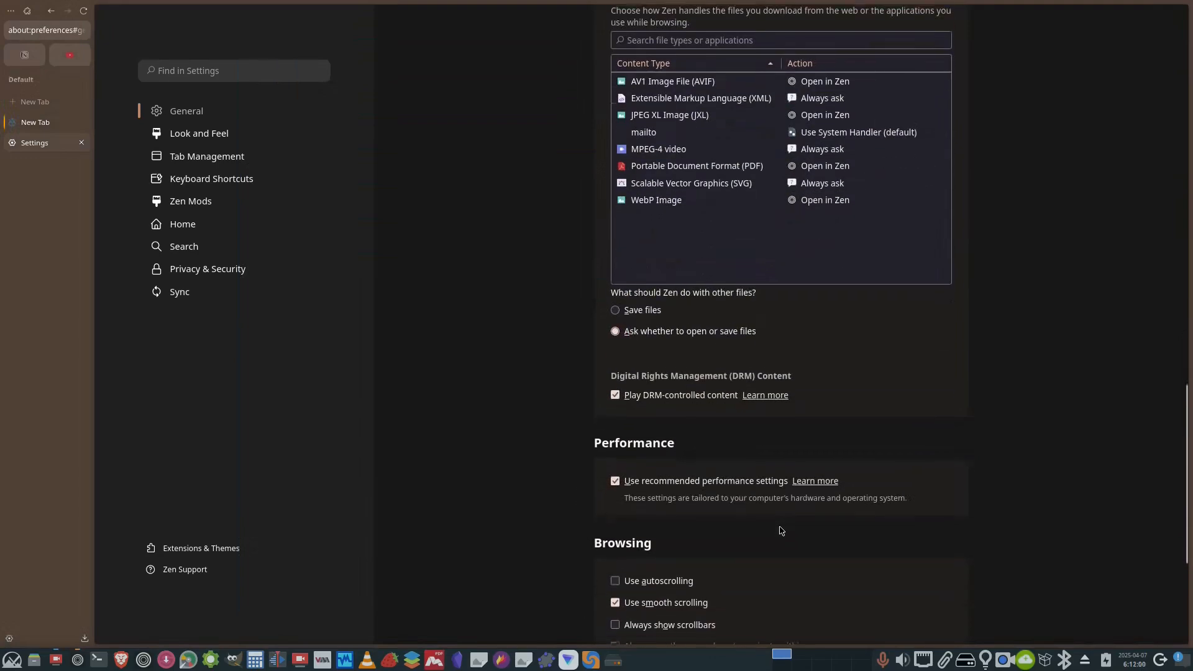
pyautogui.scroll(-2, 781, 530)
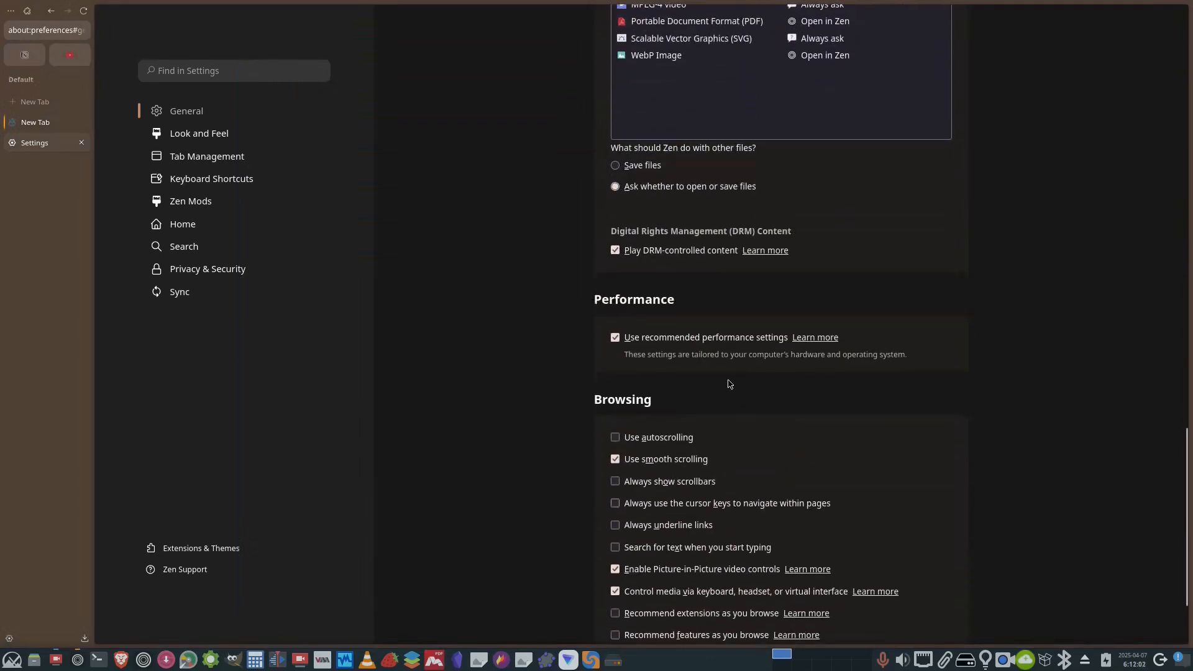
pyautogui.scroll(-2, 730, 403)
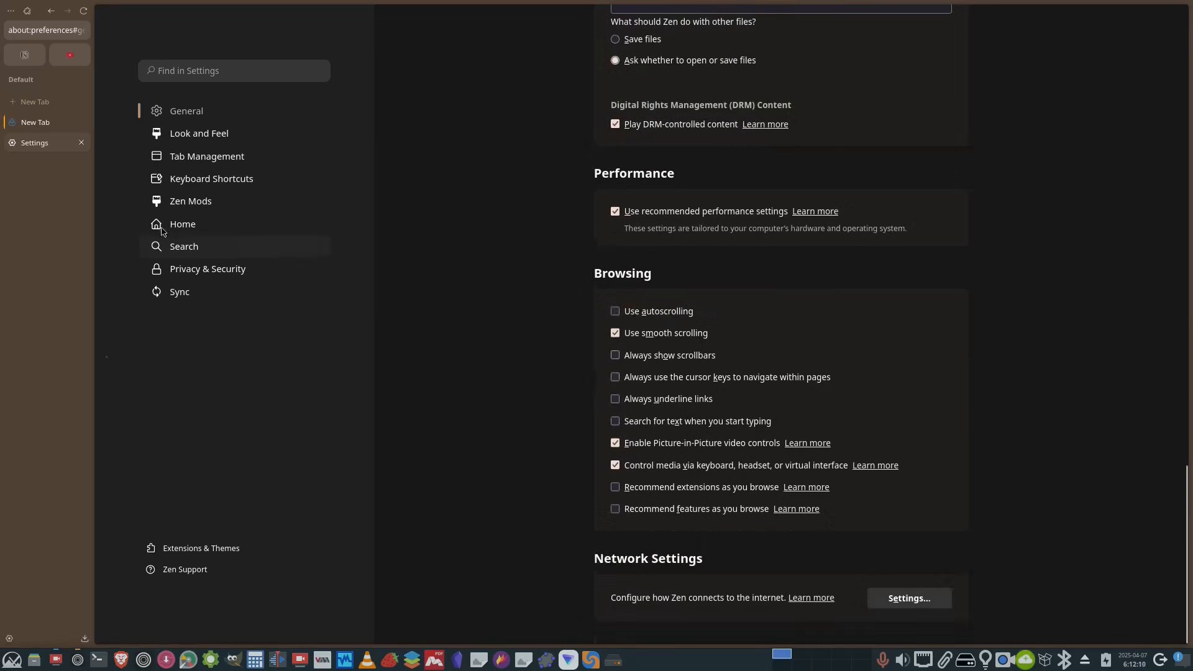
# Step: In the Look and Feel settings, try the Multiple toolbars and Collapsed toolbar layouts and set the layout back to Single toolbar
pyautogui.click(213, 134)
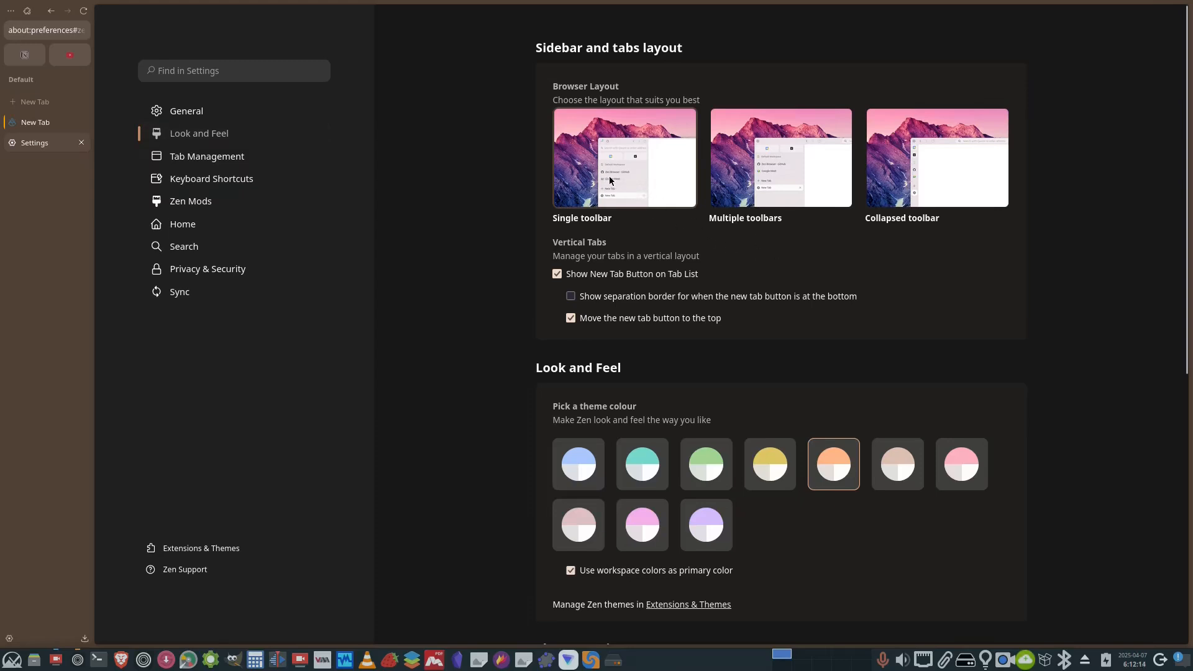
pyautogui.click(773, 177)
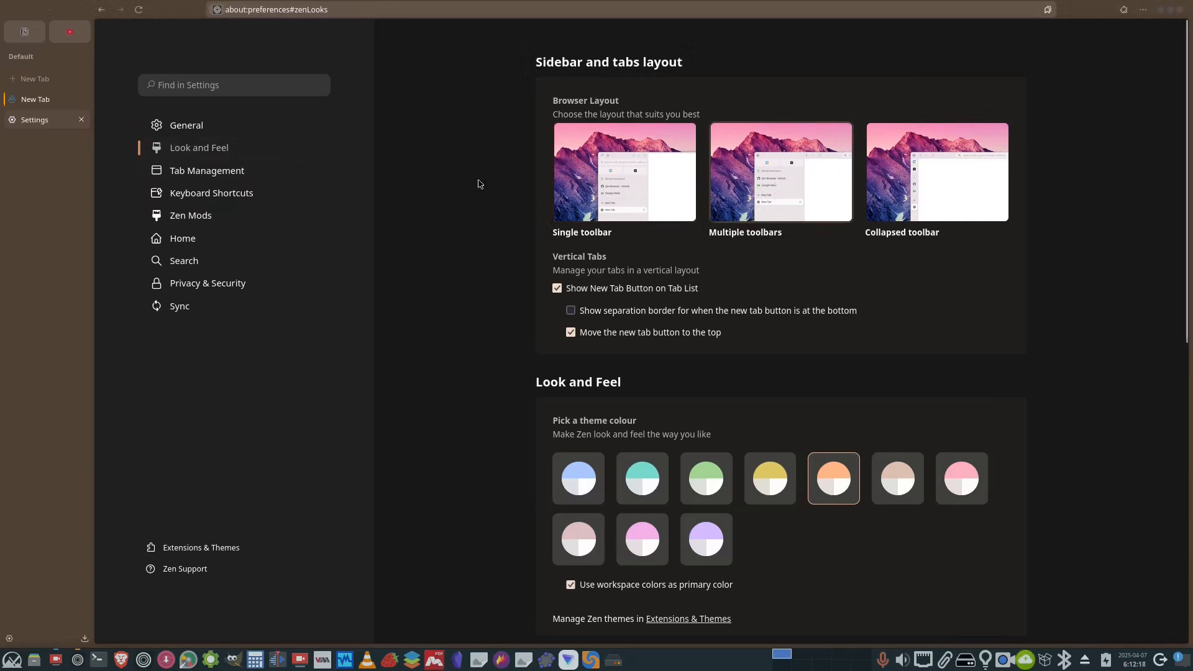
pyautogui.click(931, 208)
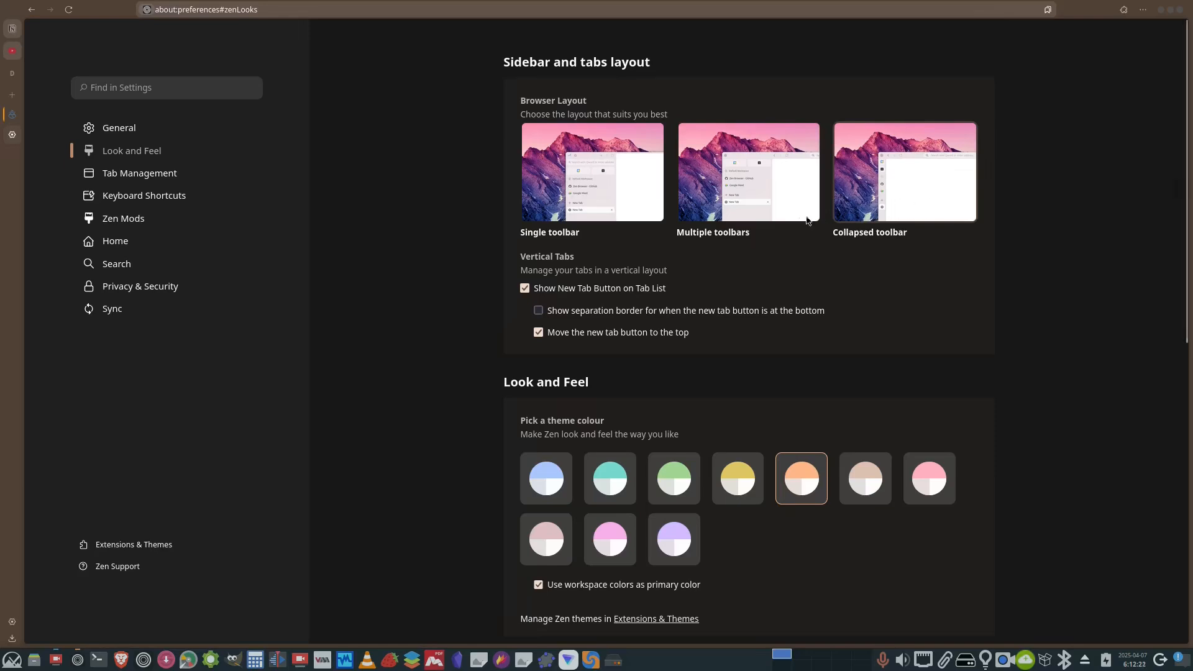
pyautogui.click(606, 194)
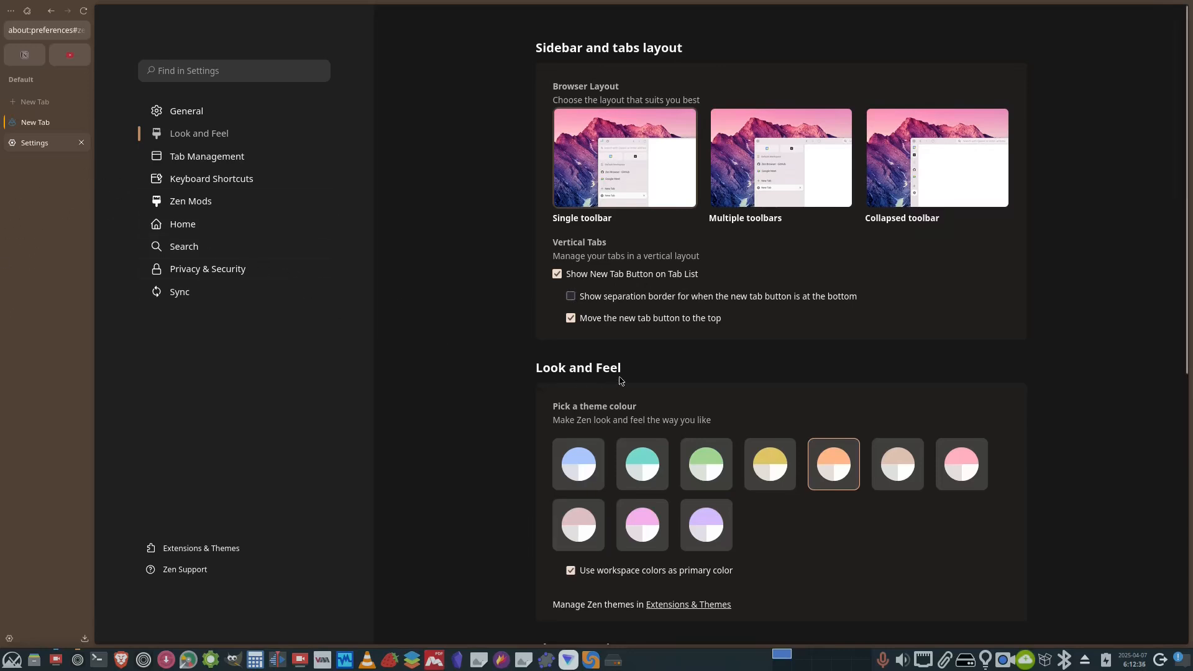
# Step: Turn off using workspace colors as the primary color and look over the available themes in the add-ons manager
pyautogui.scroll(-3, 779, 425)
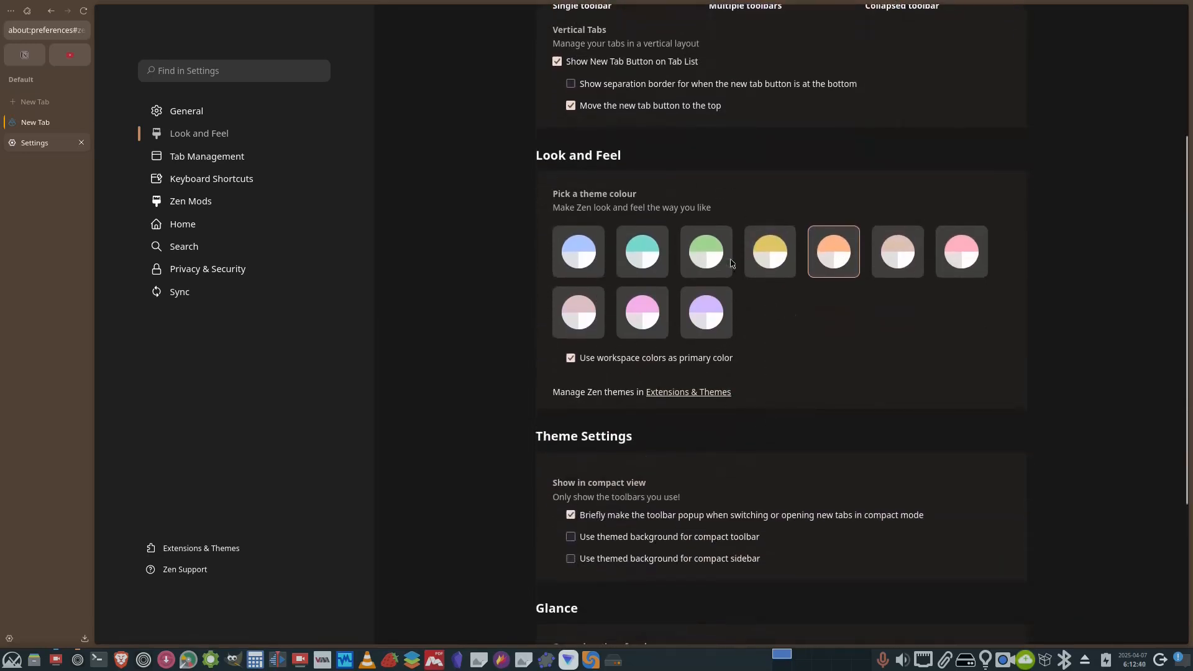
pyautogui.click(570, 357)
pyautogui.scroll(-2, 868, 364)
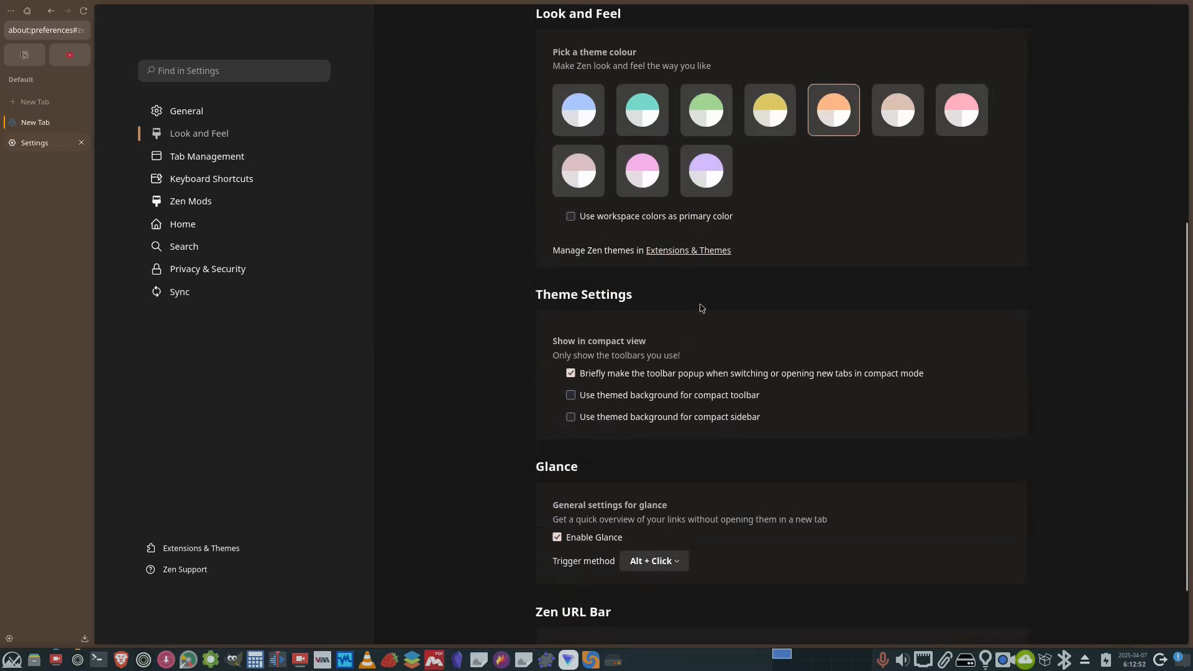
pyautogui.click(684, 251)
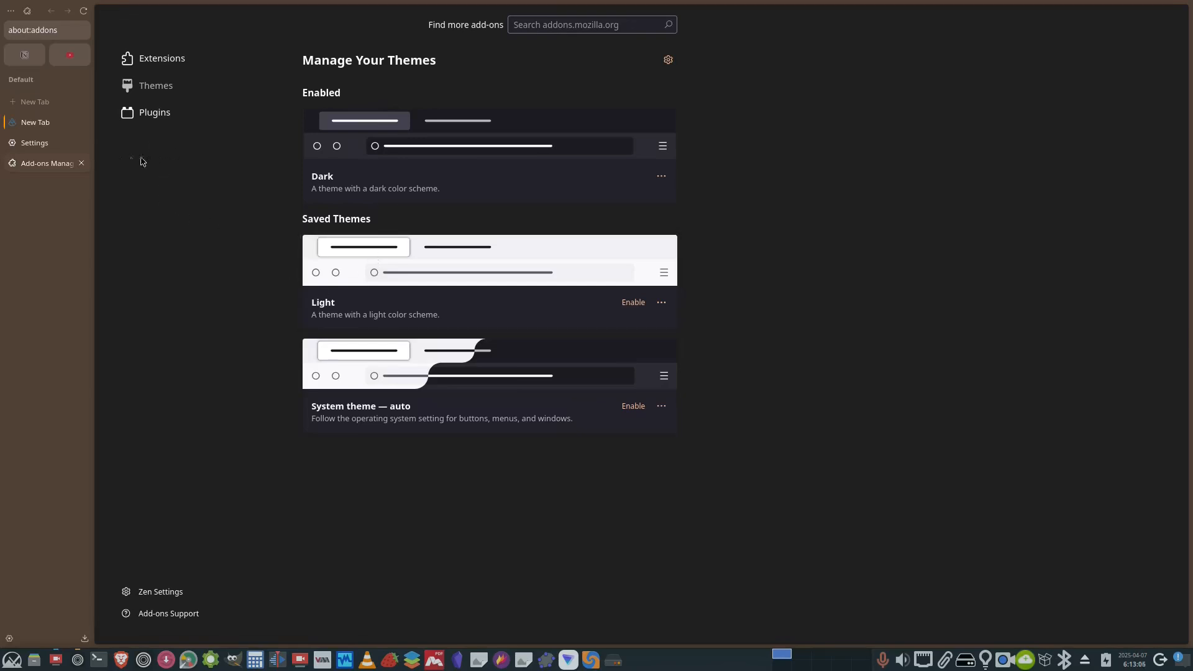
pyautogui.click(80, 162)
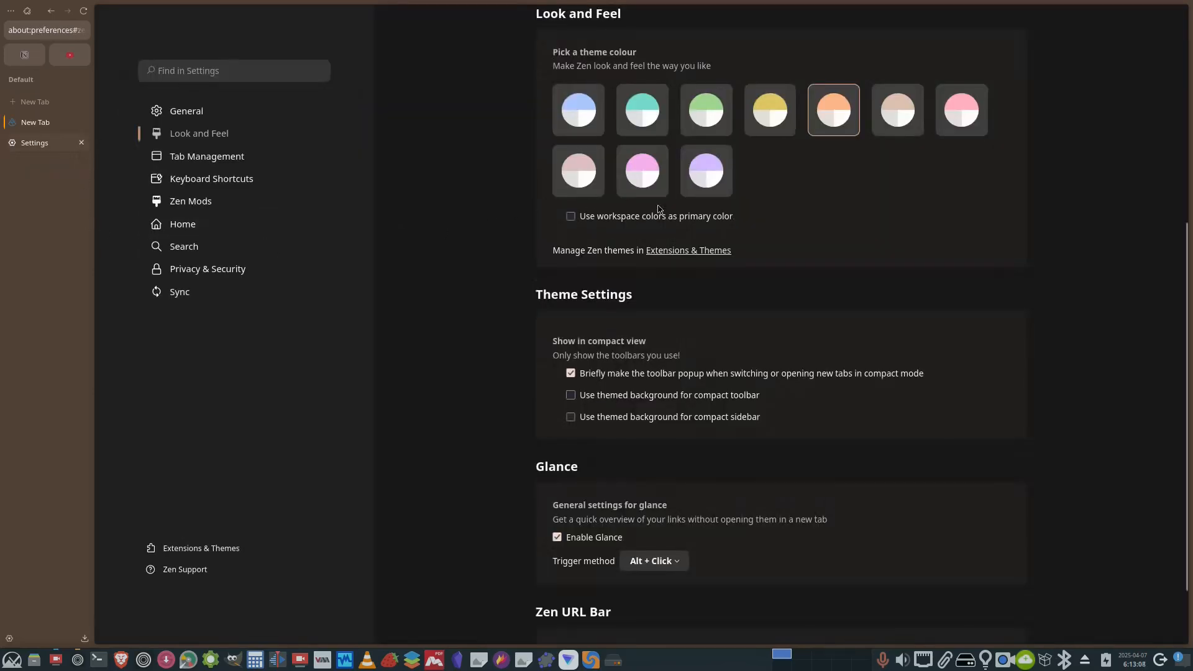
# Step: Review the Theme Settings and Glance options and check the URL bar behavior choices, keeping Floating only when typing
pyautogui.scroll(-3, 685, 365)
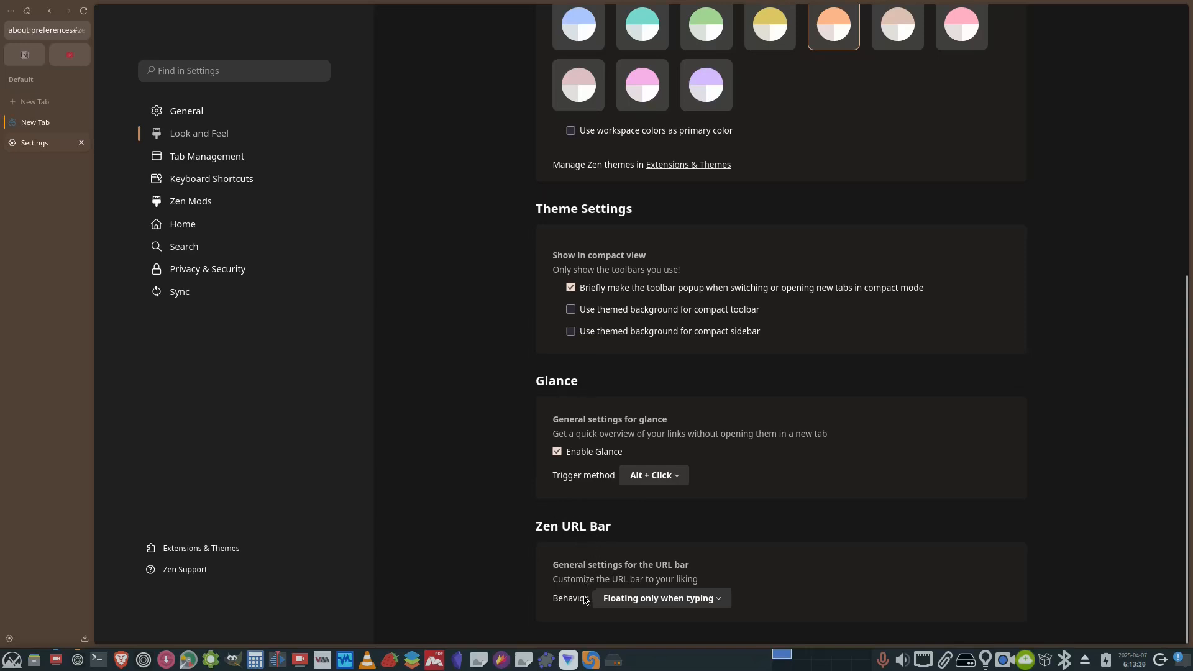
pyautogui.click(655, 602)
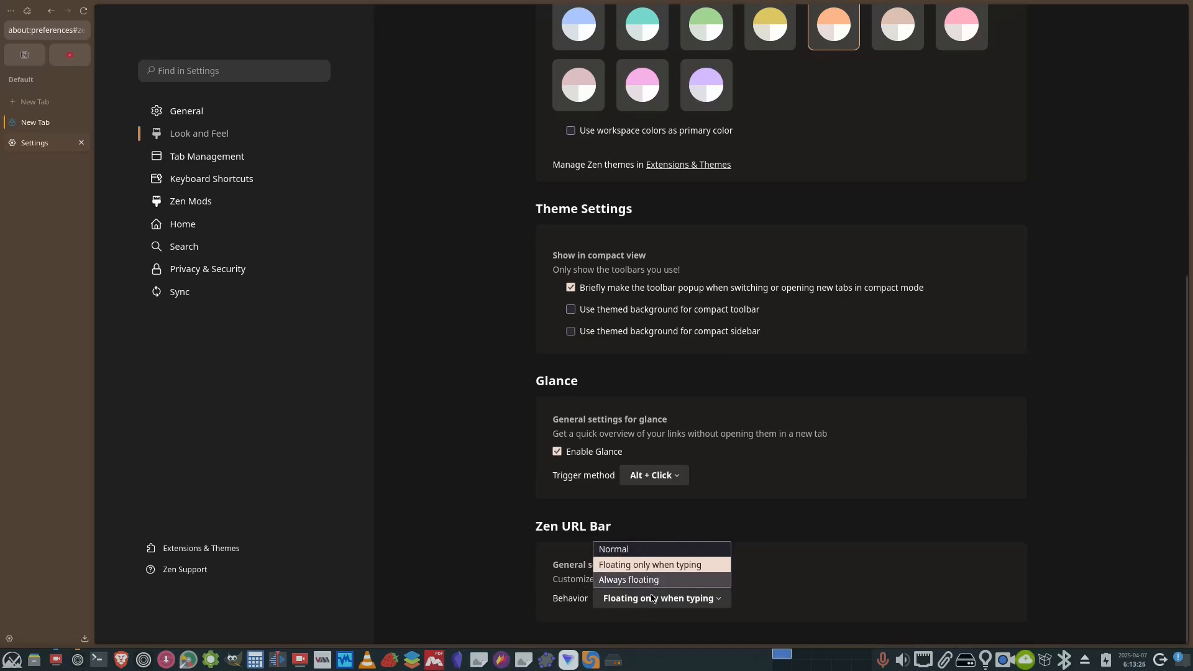
pyautogui.click(653, 600)
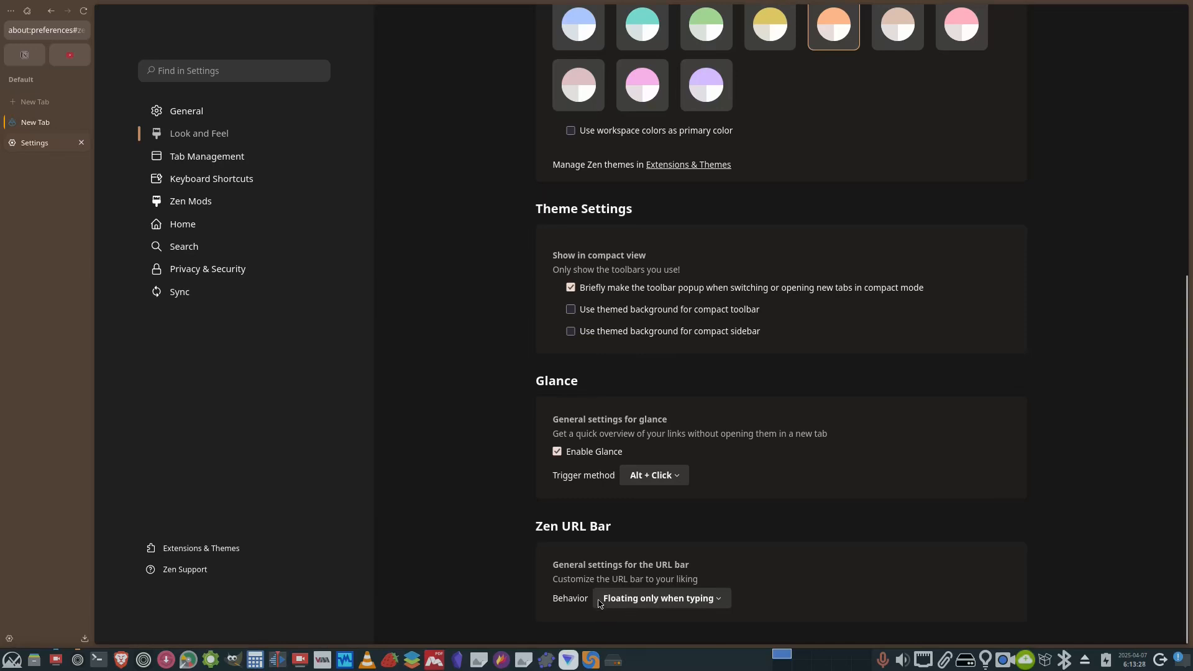
# Step: Review the Tab Management settings and look through the complete list of keyboard shortcuts
pyautogui.click(210, 157)
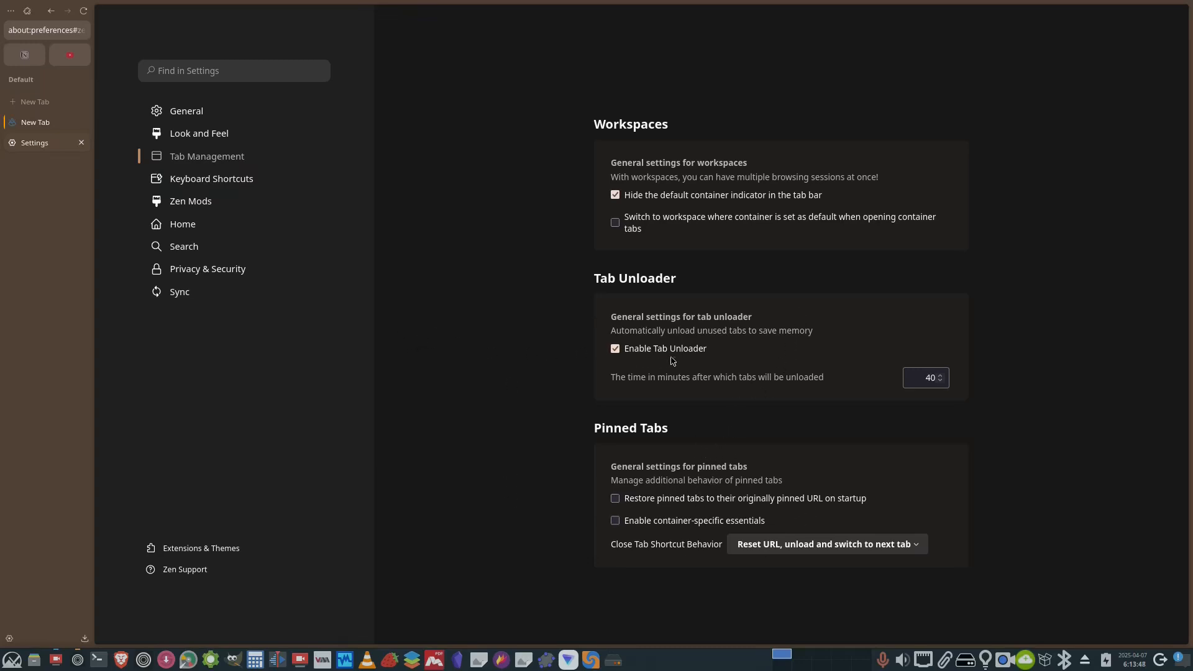
pyautogui.click(198, 181)
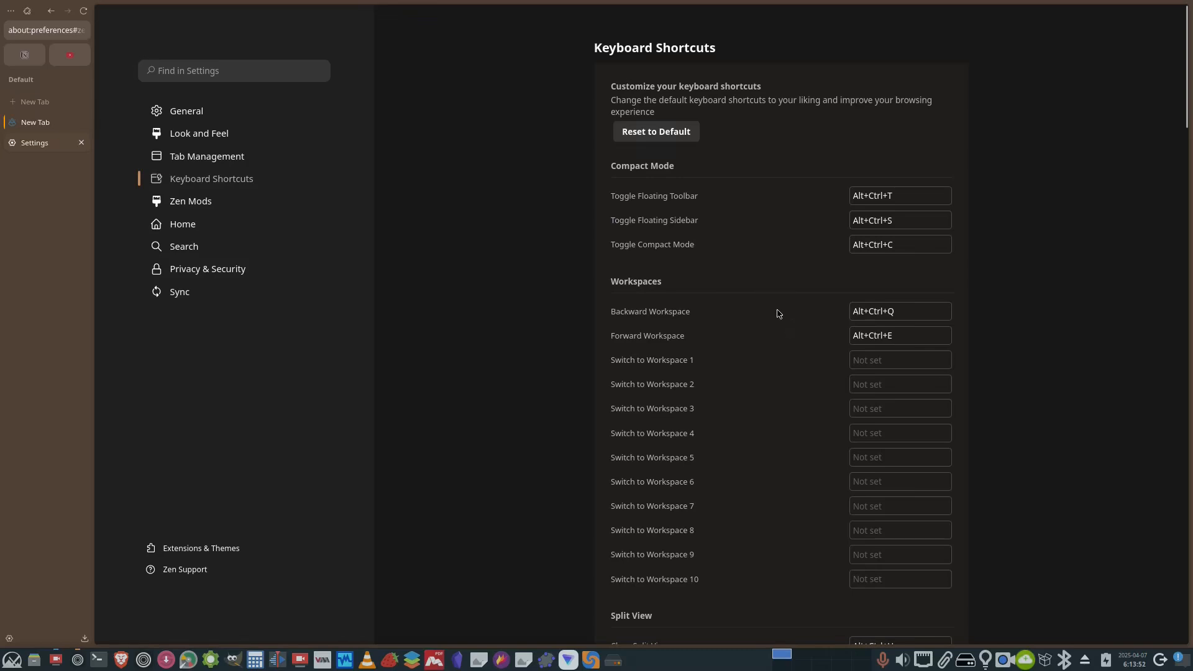
pyautogui.scroll(-8, 778, 313)
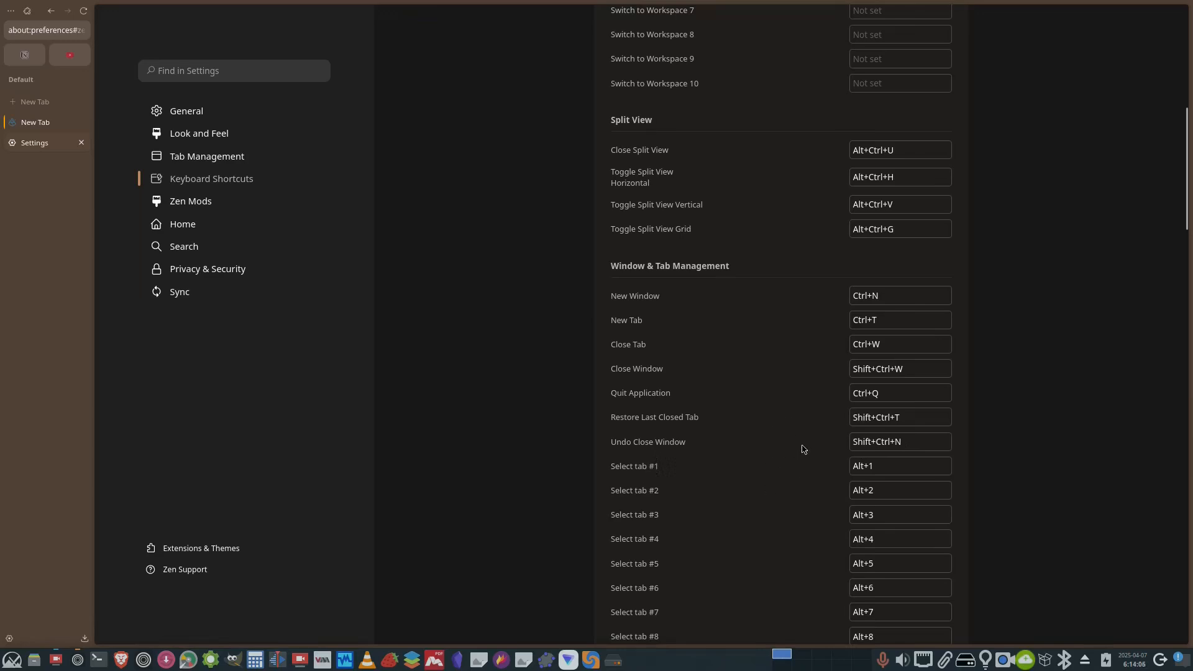
pyautogui.scroll(-8, 793, 463)
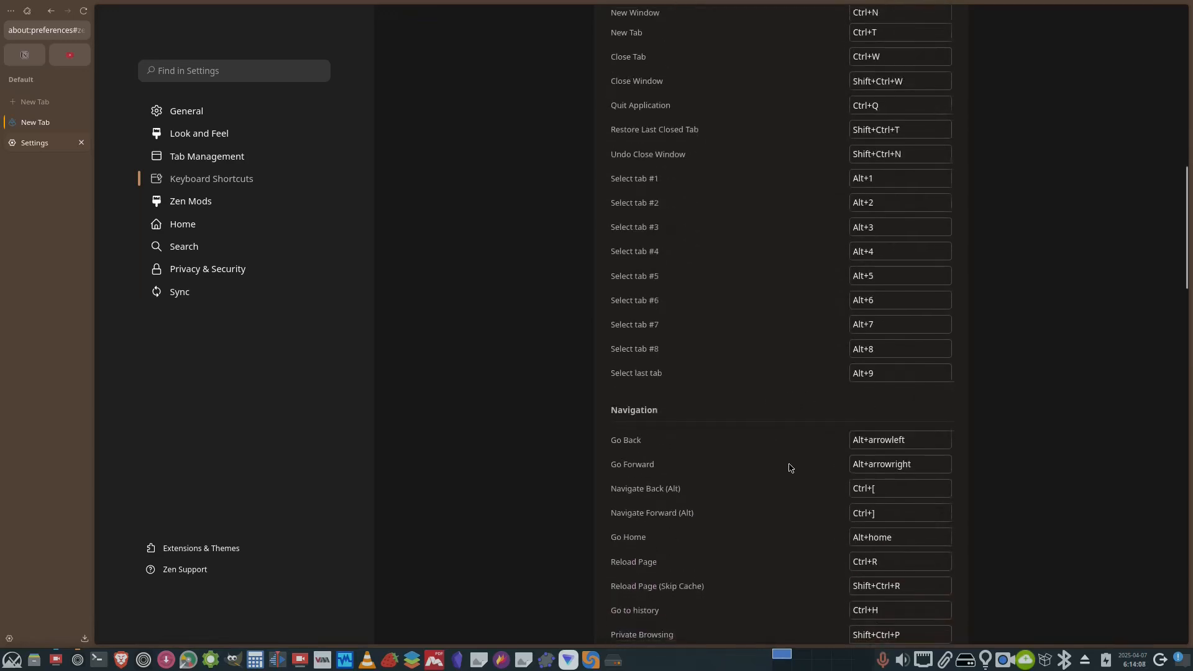
pyautogui.scroll(-17, 787, 468)
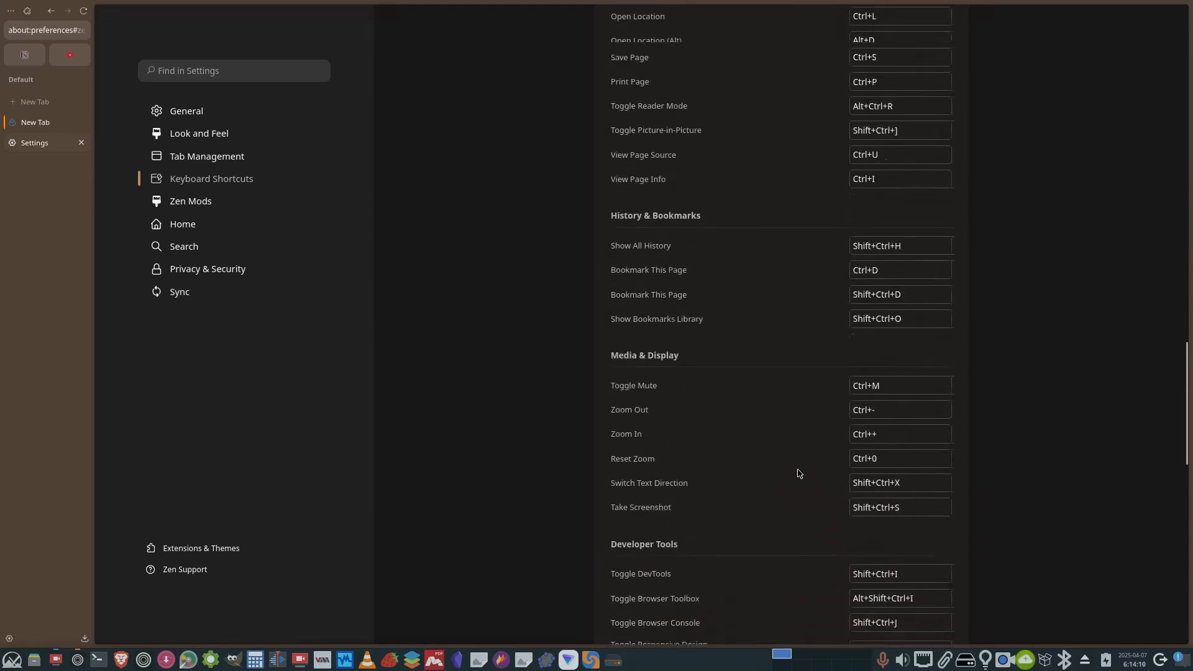
pyautogui.scroll(-2, 810, 480)
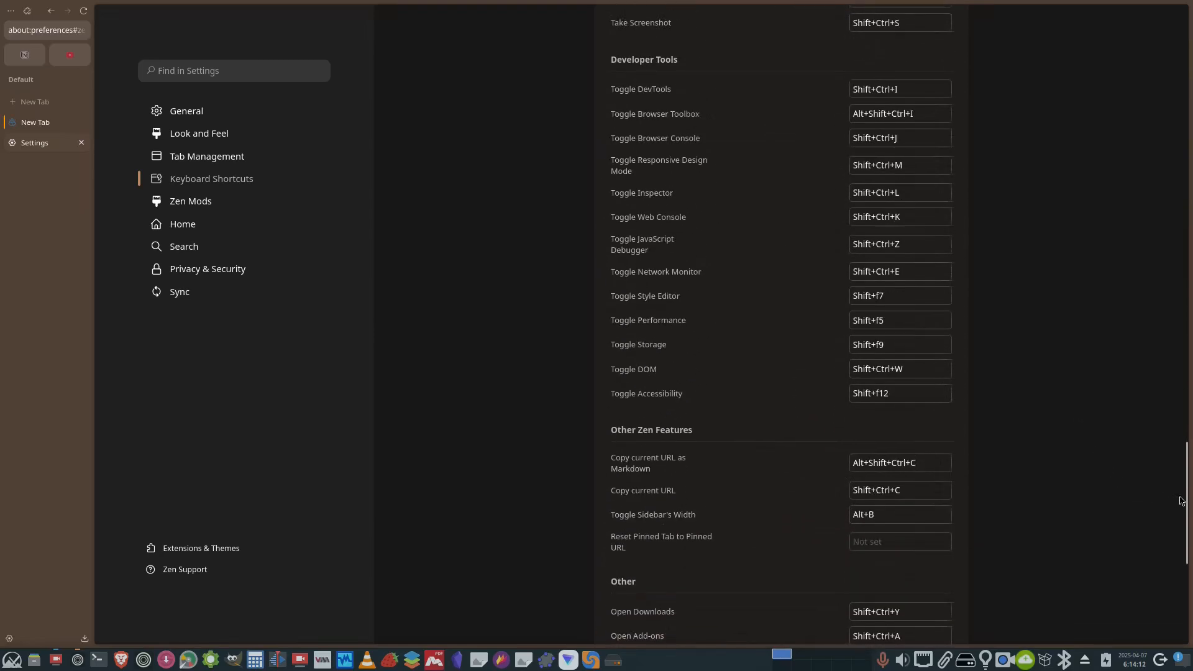
pyautogui.moveTo(1180, 502); pyautogui.dragTo(1177, 25)
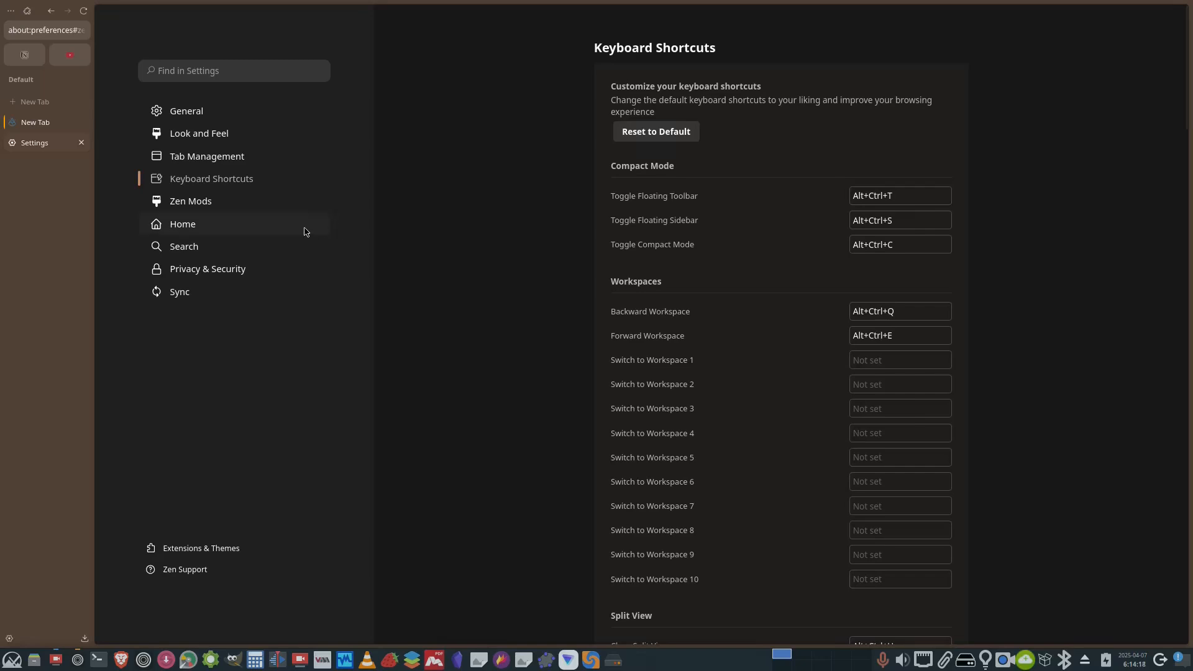
# Step: Look over the installed Zen Mods and open the Zen Mods store
pyautogui.click(207, 204)
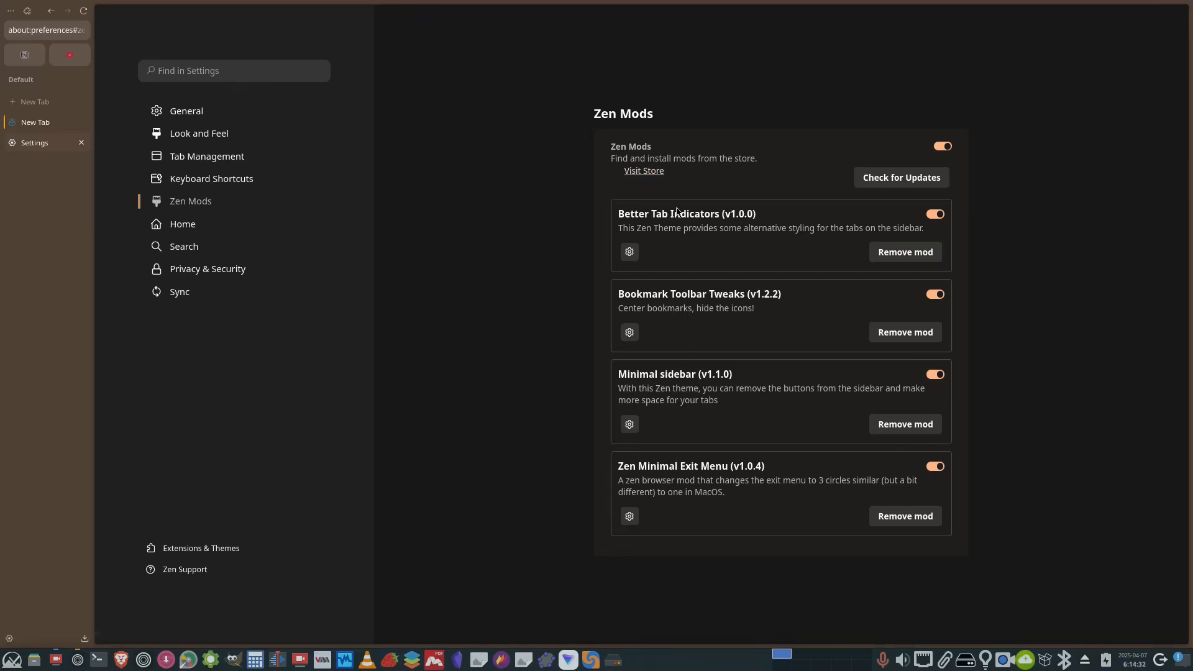
pyautogui.click(658, 174)
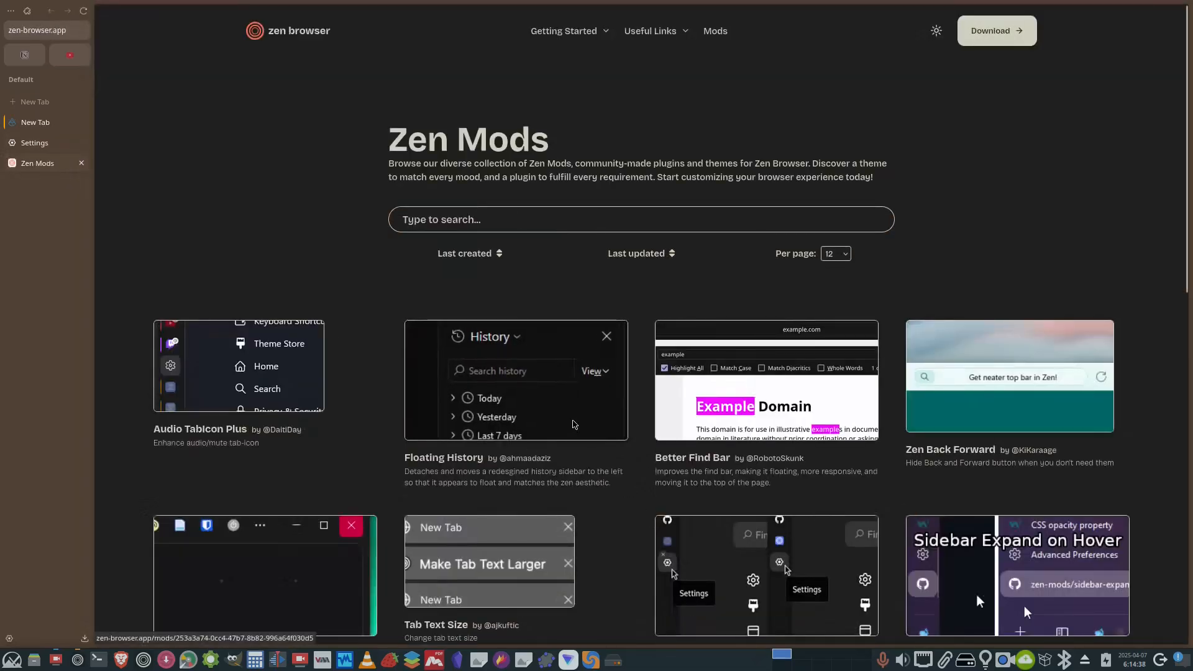
# Step: Browse the mods on the first two pages of the Zen Mods store, and close the store tab
pyautogui.scroll(-5, 577, 426)
pyautogui.scroll(-4, 588, 429)
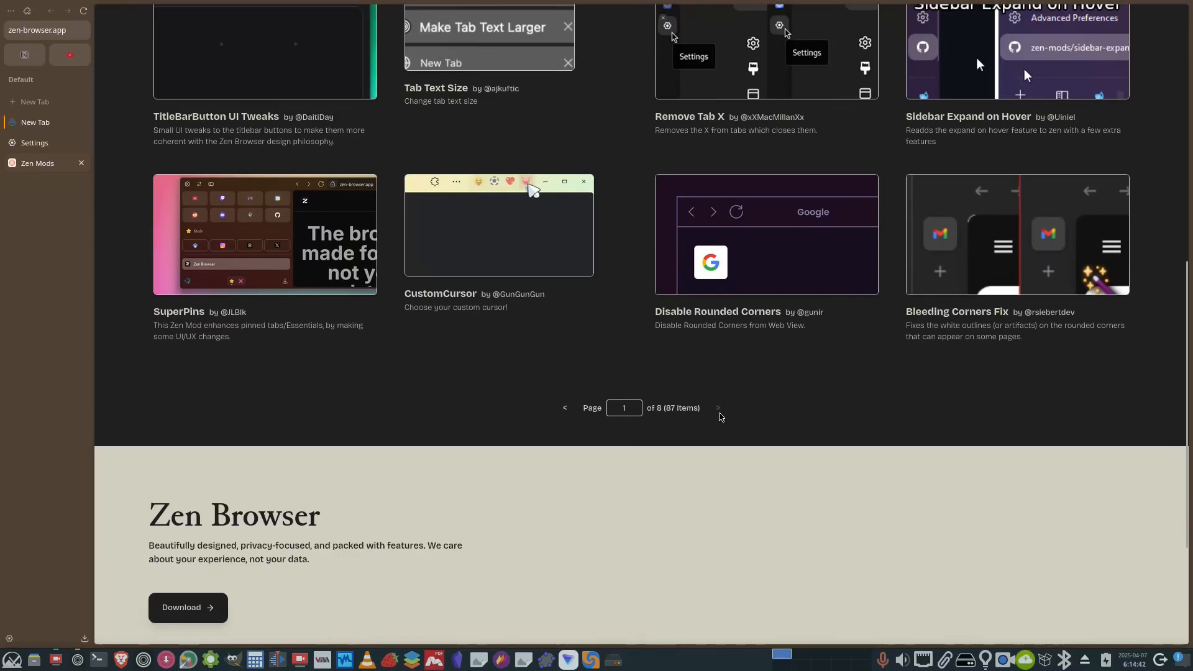
pyautogui.click(719, 411)
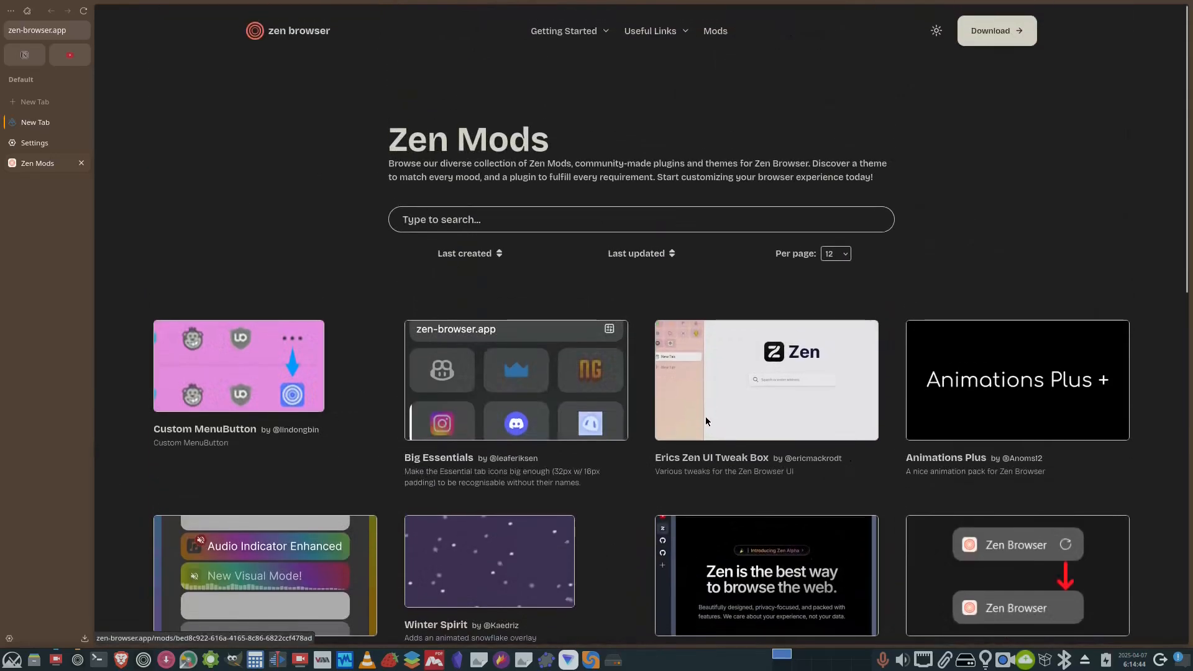
pyautogui.scroll(-7, 706, 421)
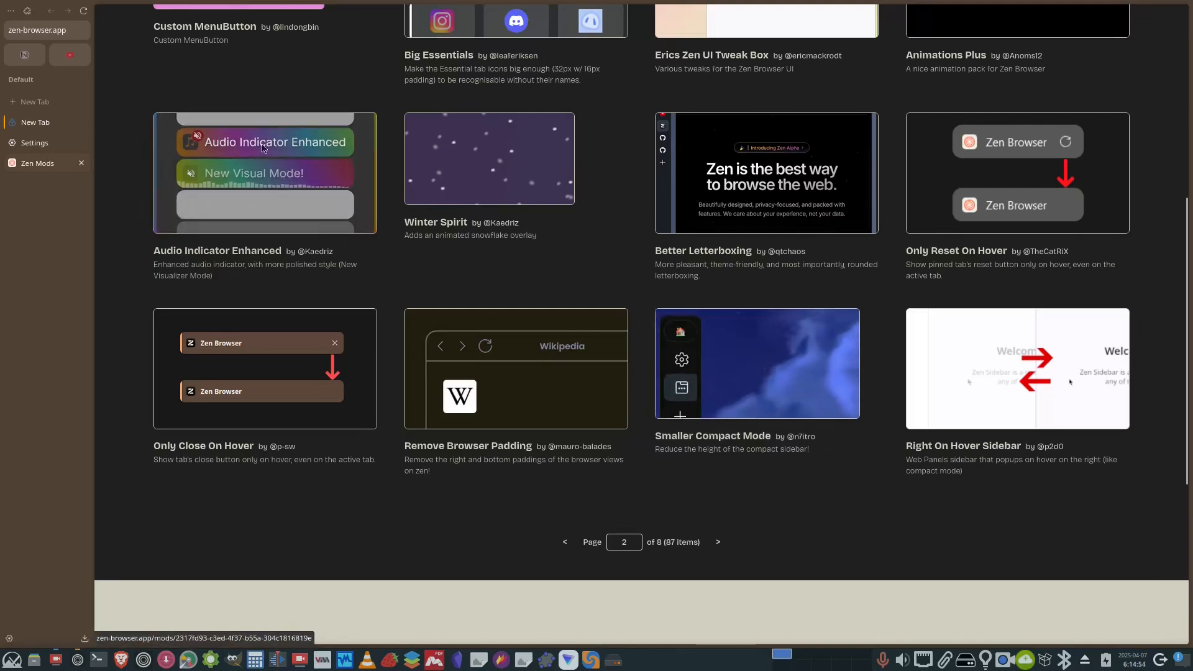
pyautogui.click(82, 164)
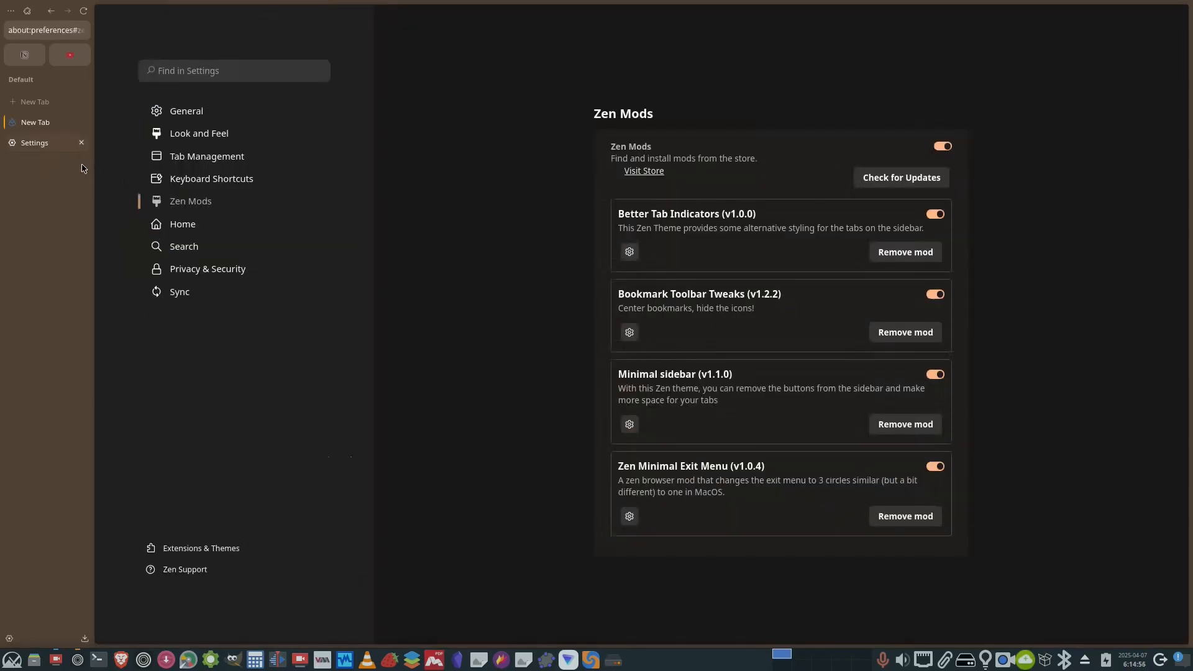
# Step: Review the Home settings and the Search settings, checking the available default search engines without changing the selection
pyautogui.click(192, 228)
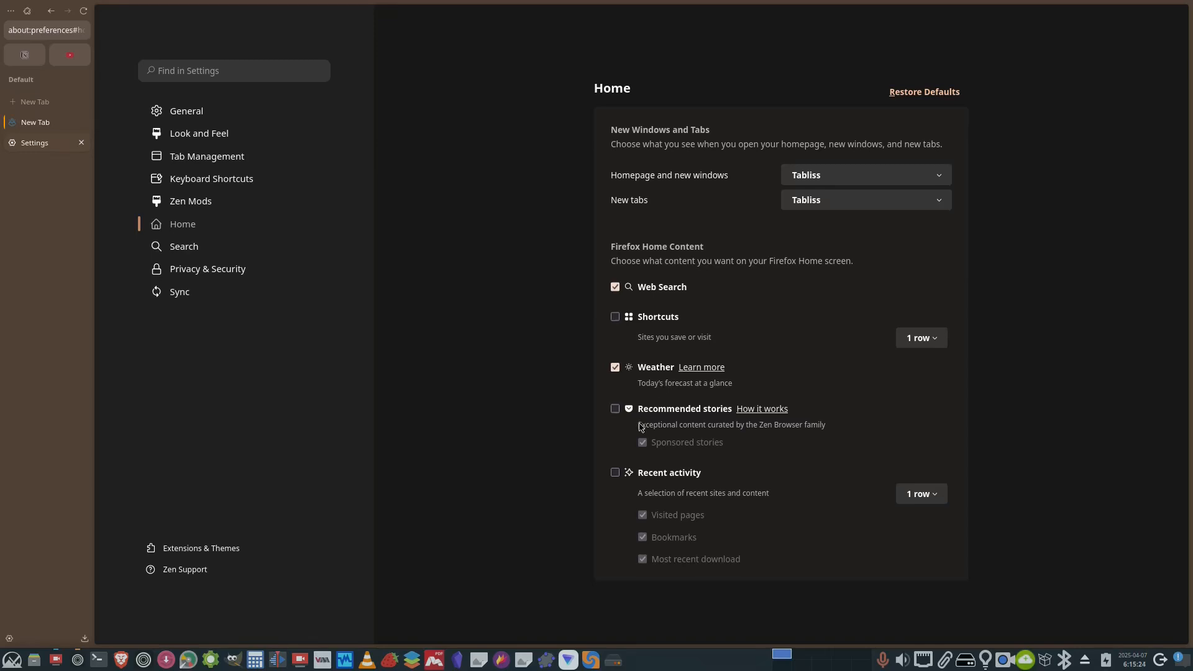
pyautogui.click(181, 251)
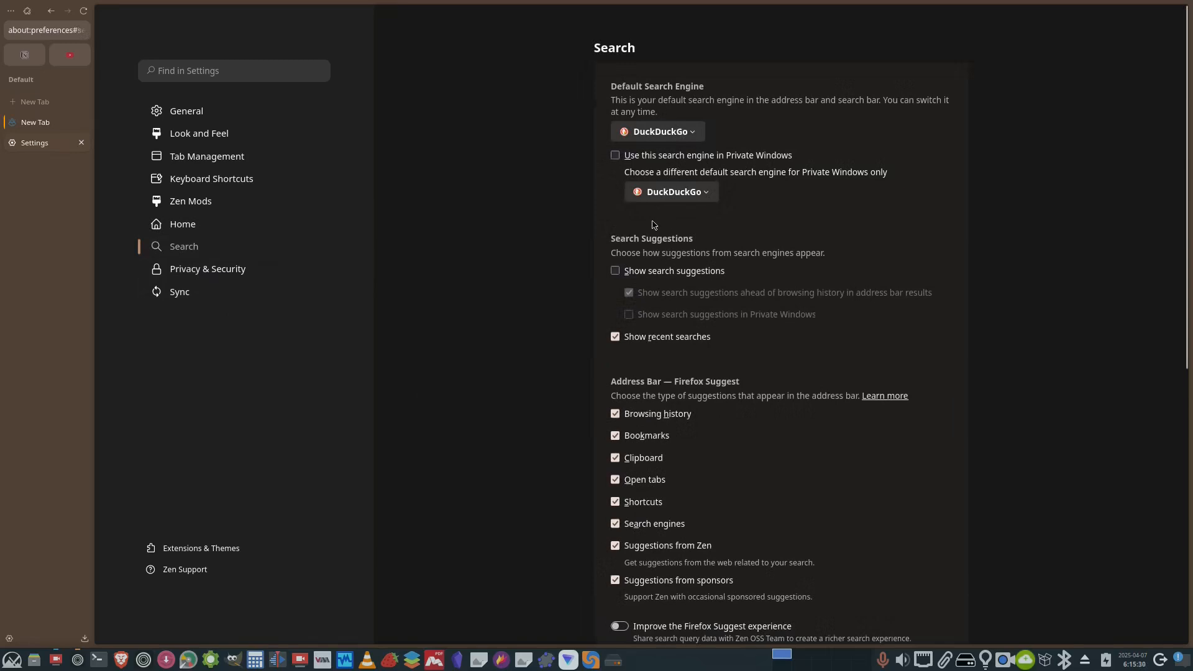
pyautogui.click(671, 134)
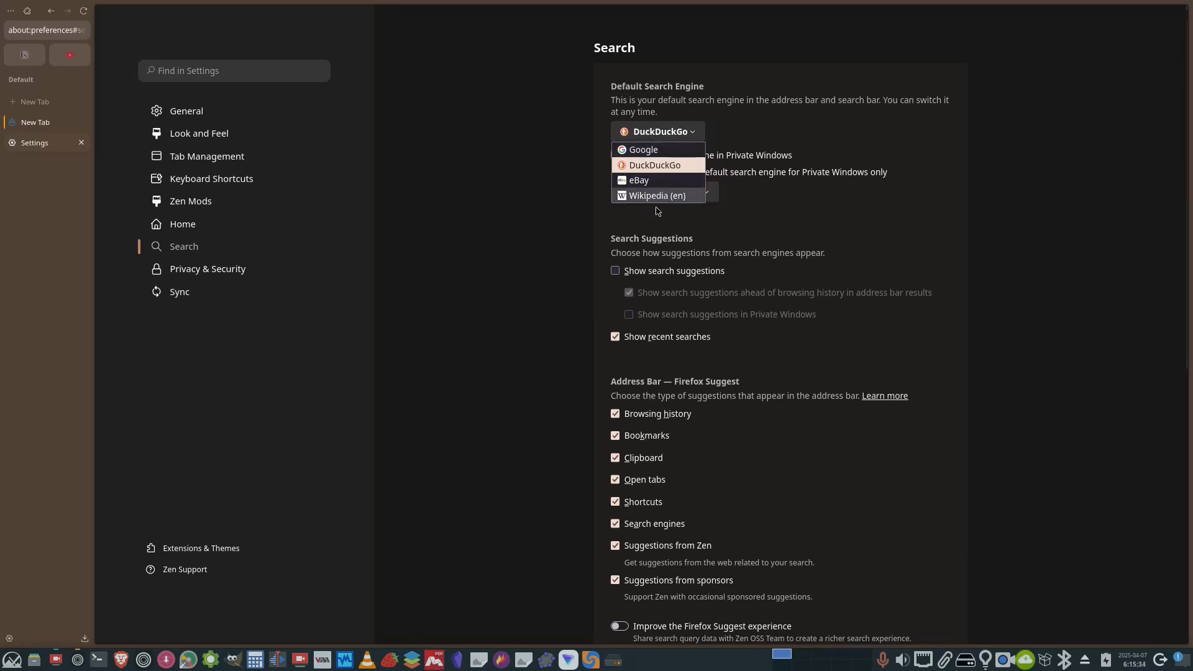
pyautogui.click(802, 217)
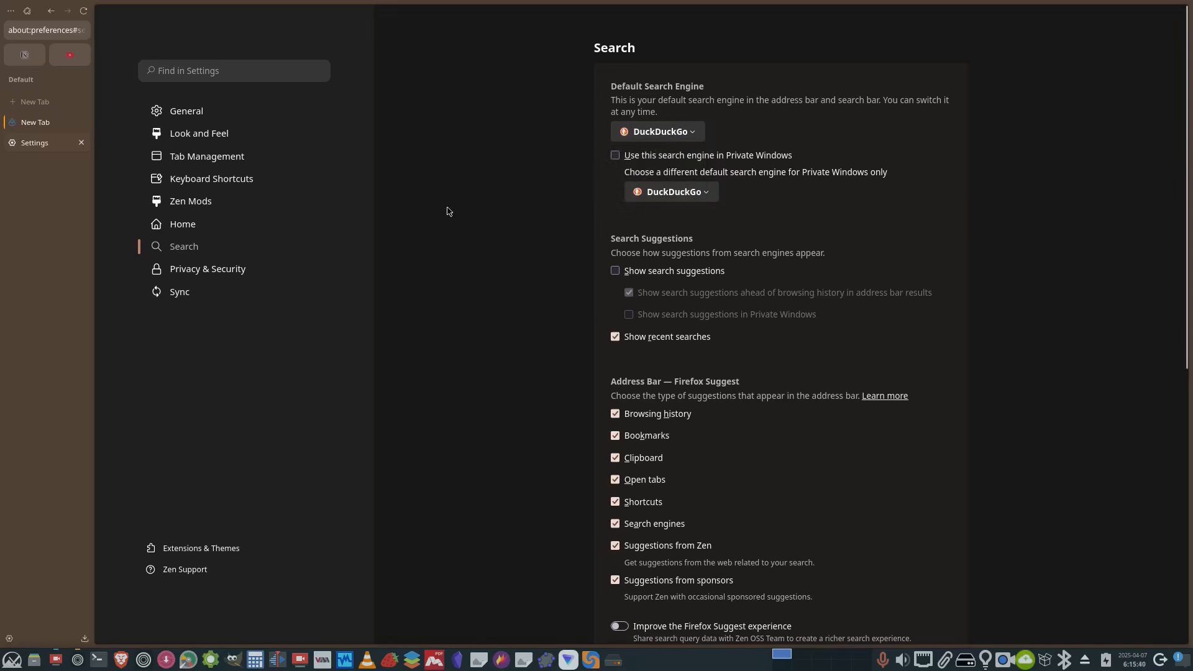
# Step: Review the Privacy & Security settings, from Enhanced Tracking Protection down to cookies, site data and passwords
pyautogui.click(222, 272)
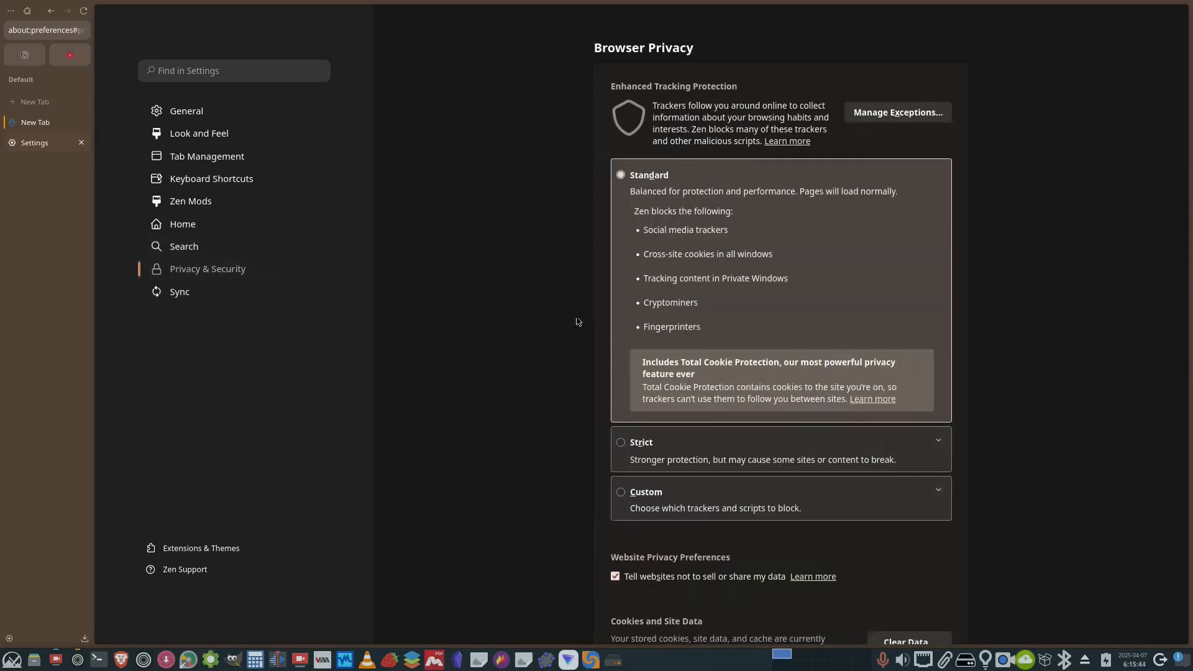
pyautogui.scroll(-3, 707, 522)
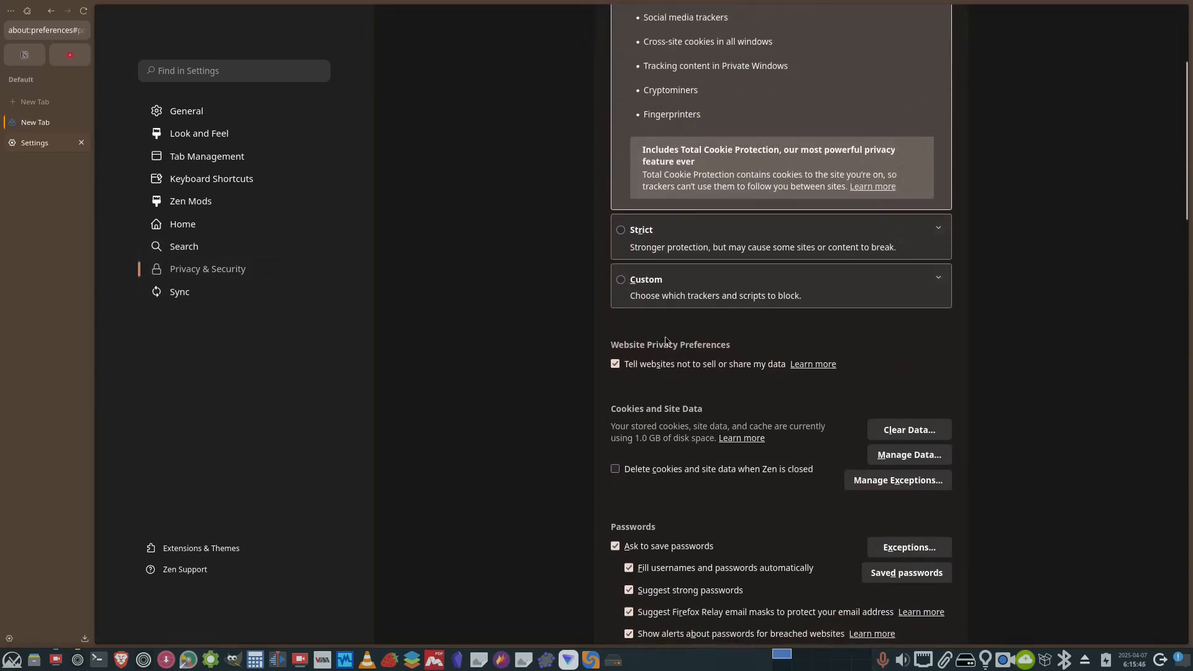
pyautogui.scroll(3, 683, 279)
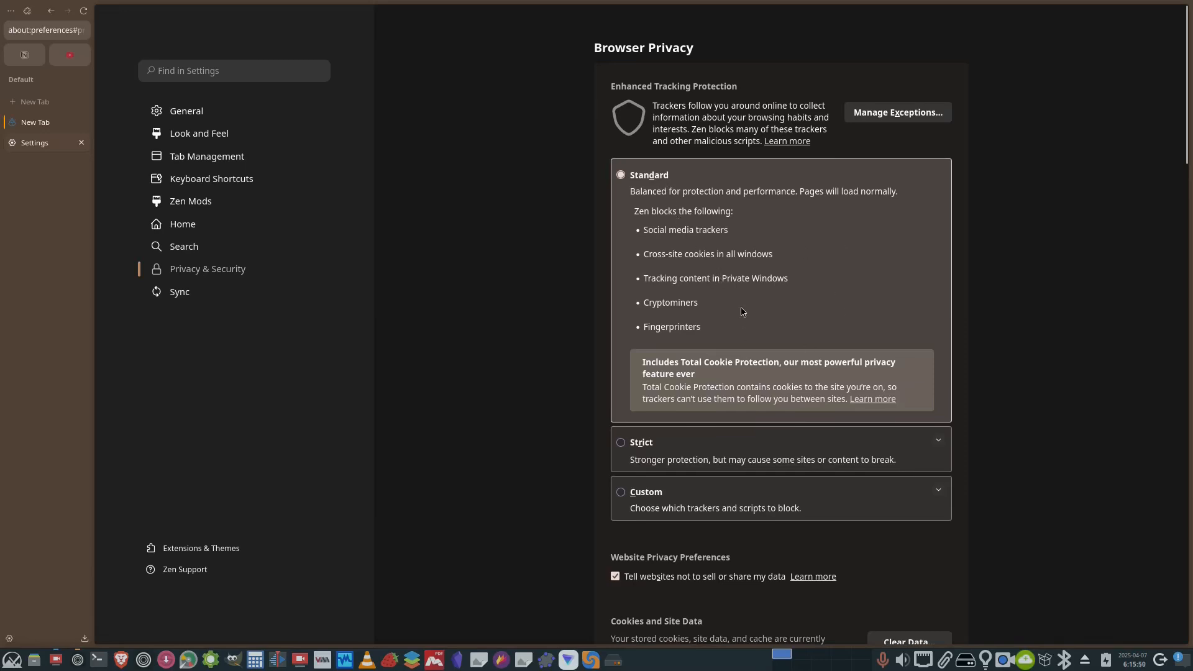
pyautogui.scroll(-3, 739, 362)
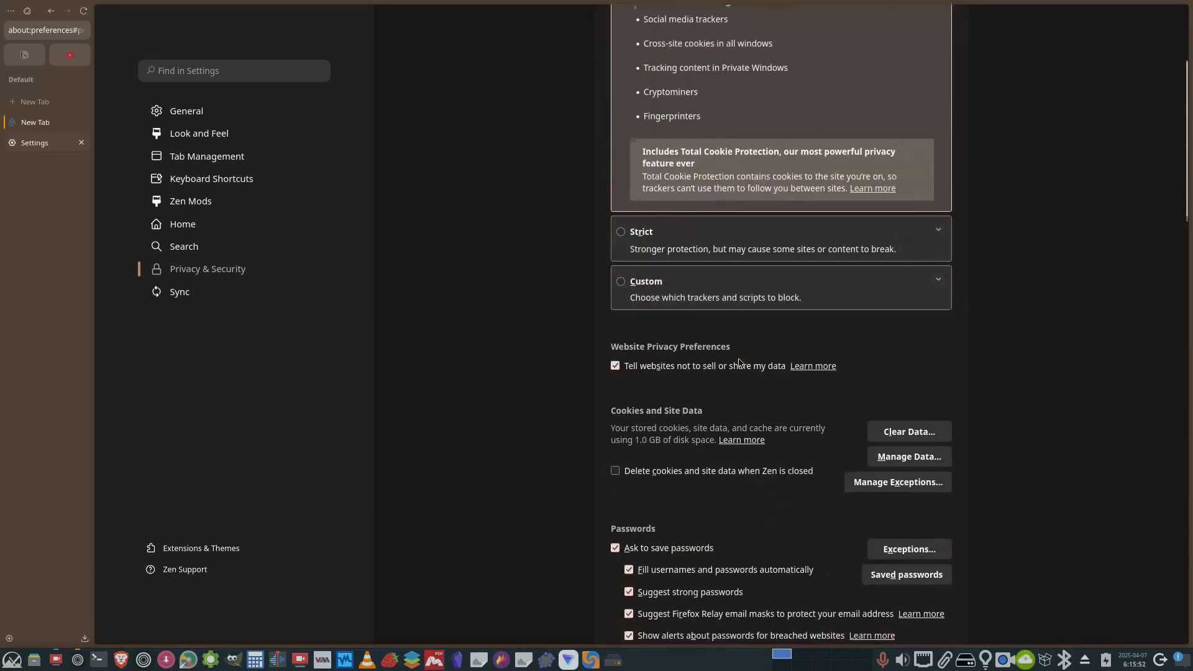
# Step: Try the Strict and Custom levels of Enhanced Tracking Protection, and switch back to Standard
pyautogui.click(624, 236)
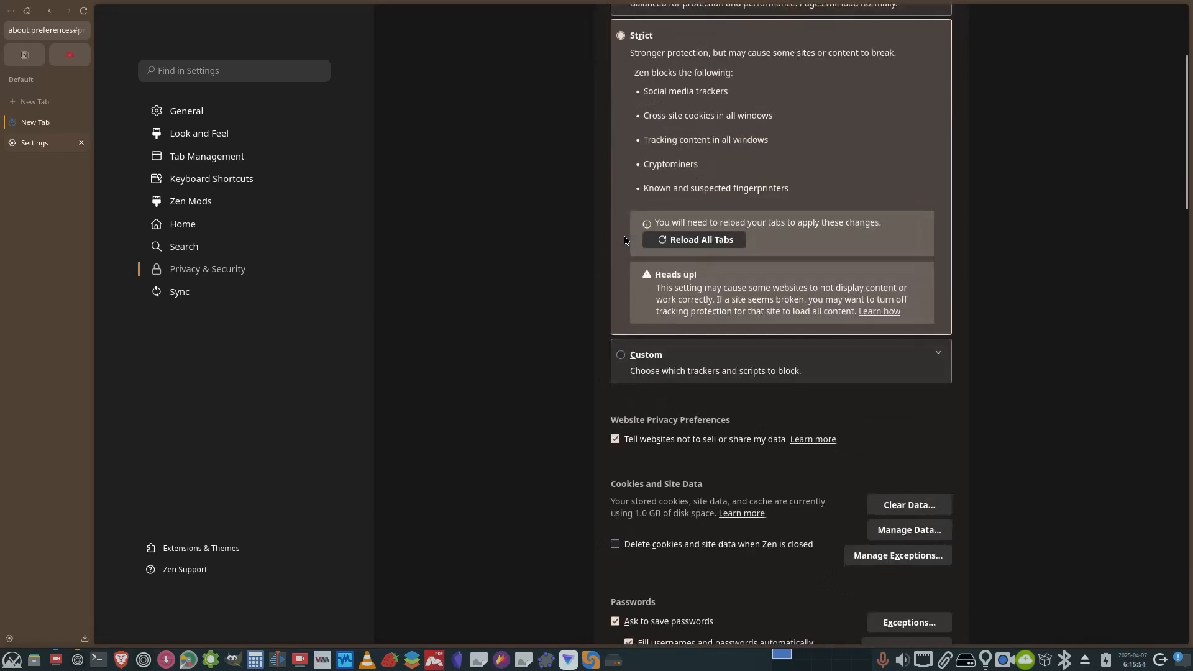
pyautogui.click(620, 356)
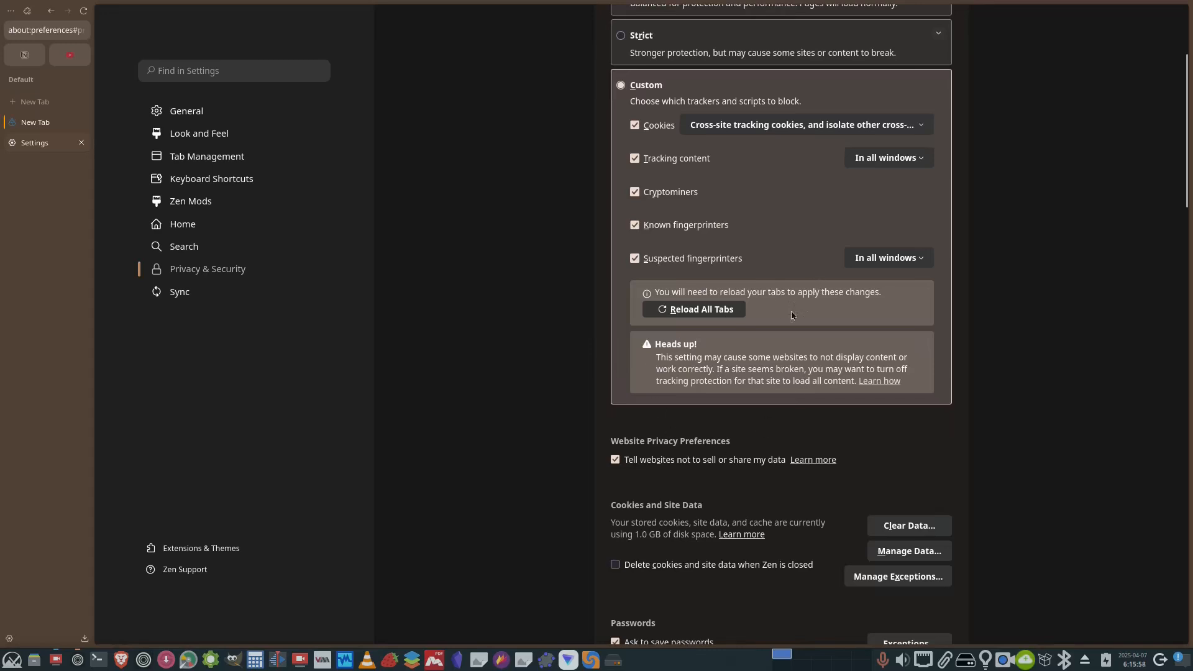
pyautogui.scroll(3, 821, 286)
pyautogui.click(633, 178)
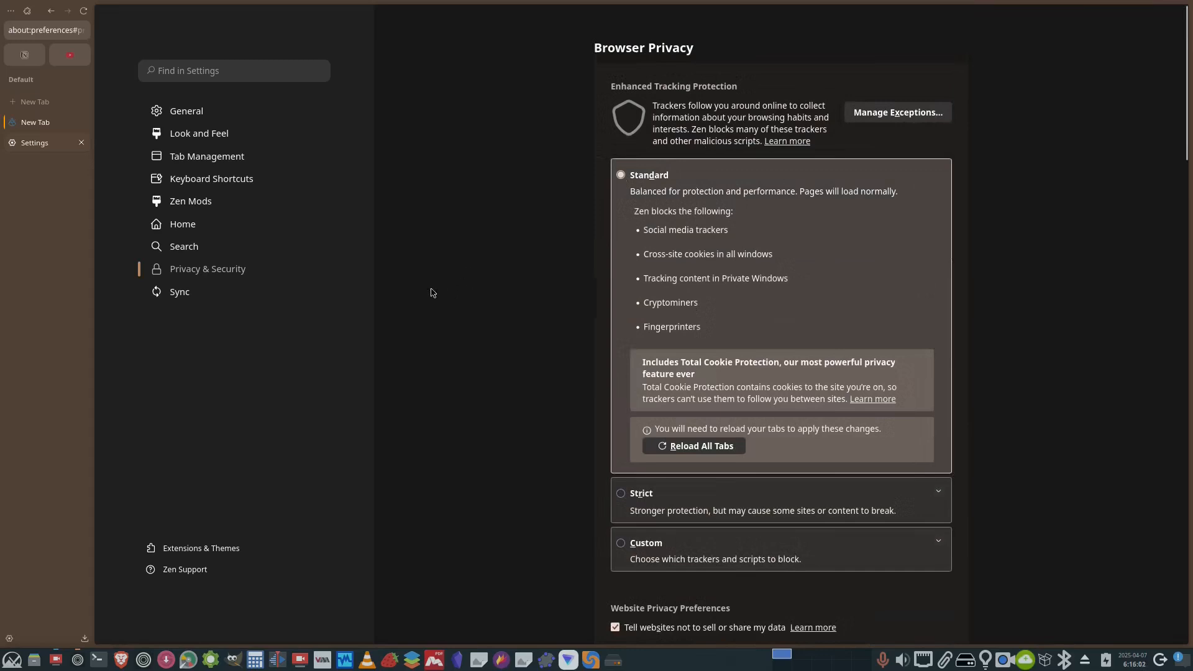
# Step: Look over the Sync settings and the installed extensions, checking the options offered for the Tabliss extension
pyautogui.click(186, 294)
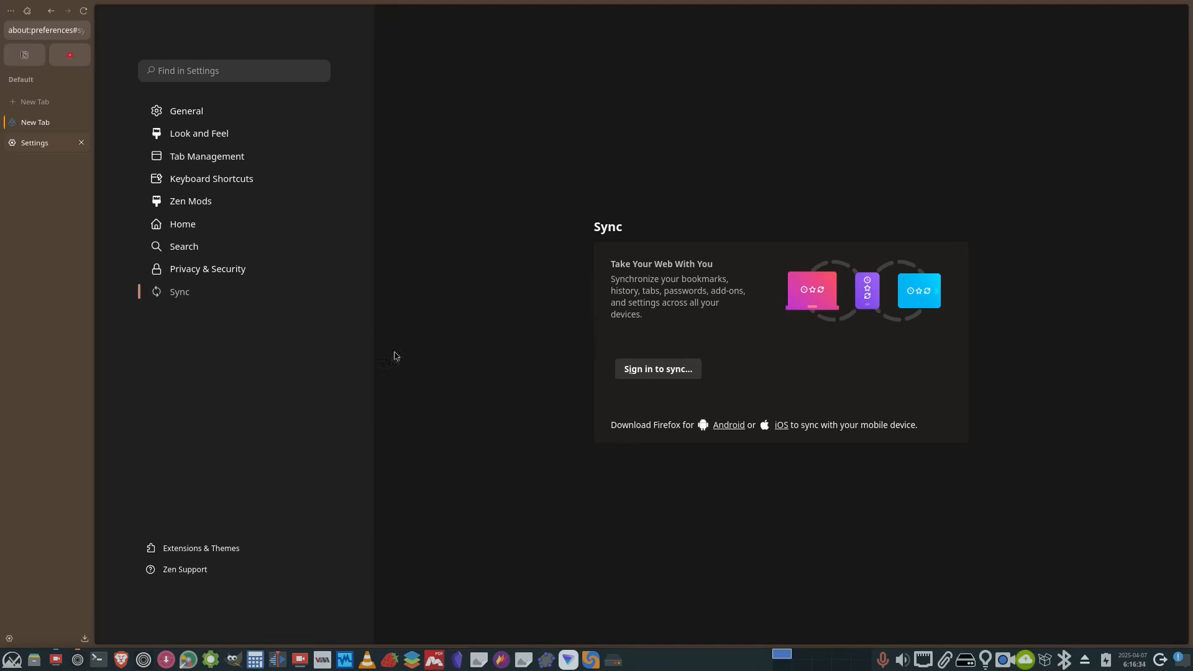
pyautogui.click(193, 556)
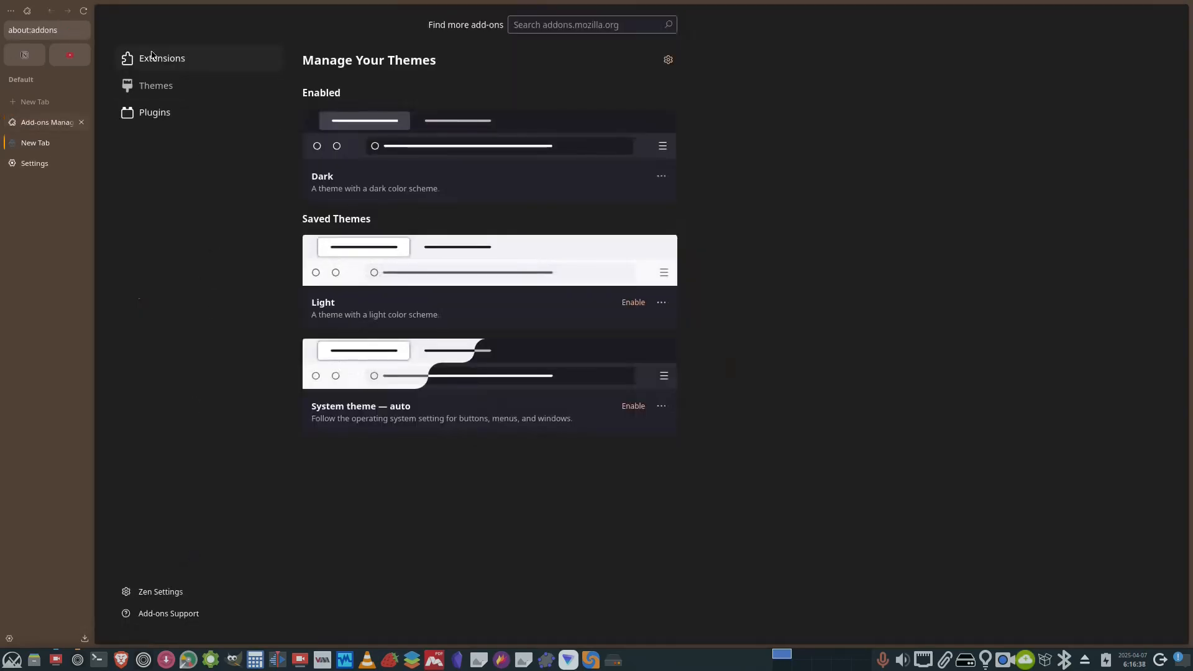
pyautogui.click(151, 57)
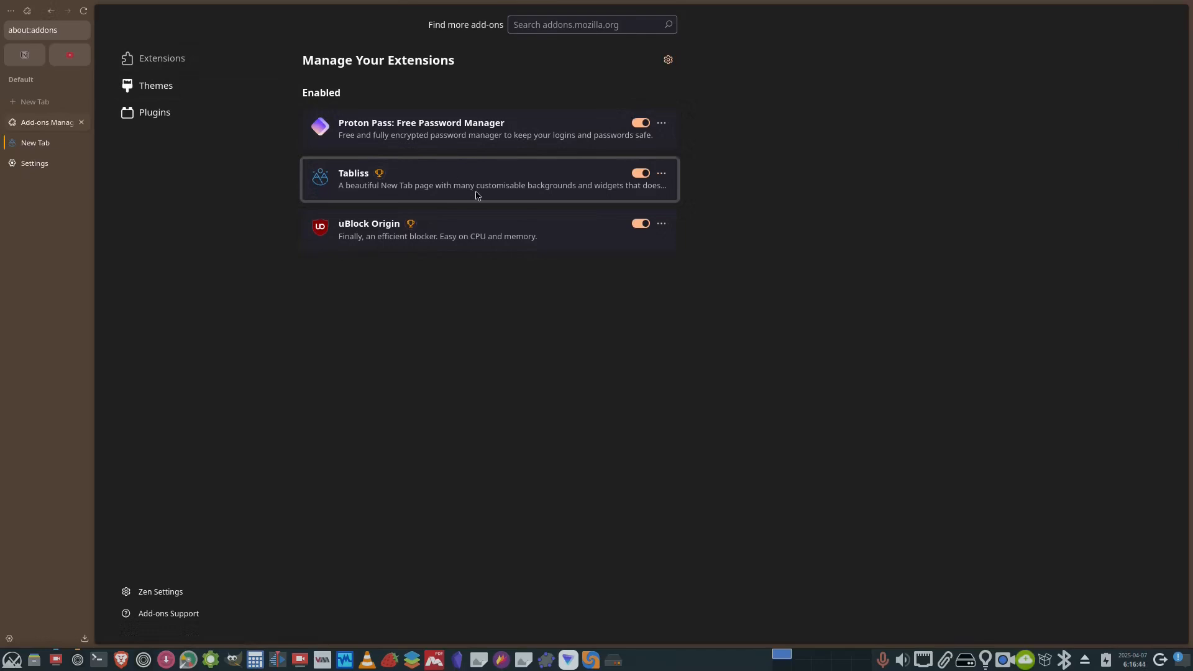
pyautogui.click(662, 174)
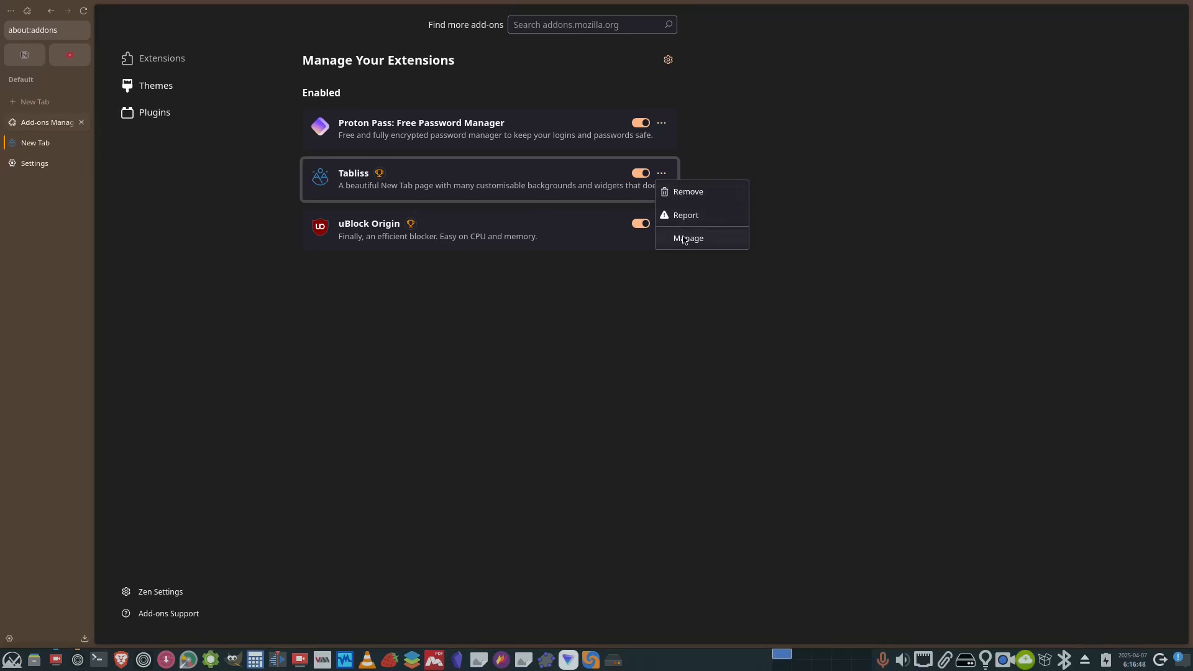
pyautogui.click(393, 325)
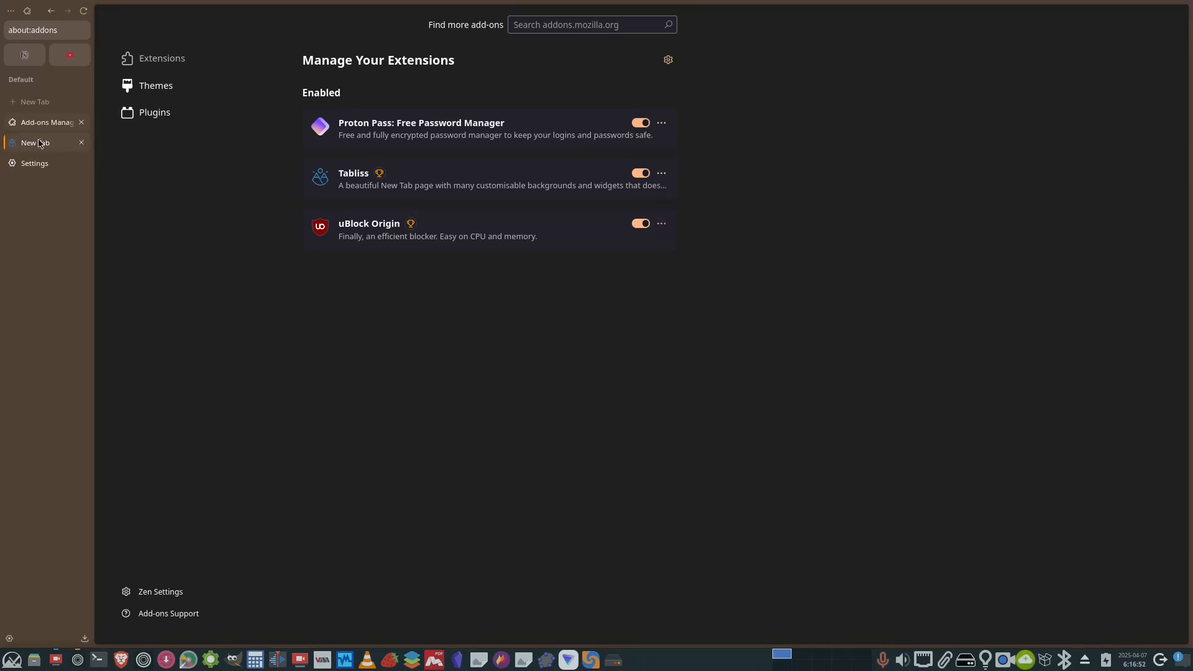
# Step: Switch to the Tabliss new tab page and examine its background, widget and general settings
pyautogui.click(39, 144)
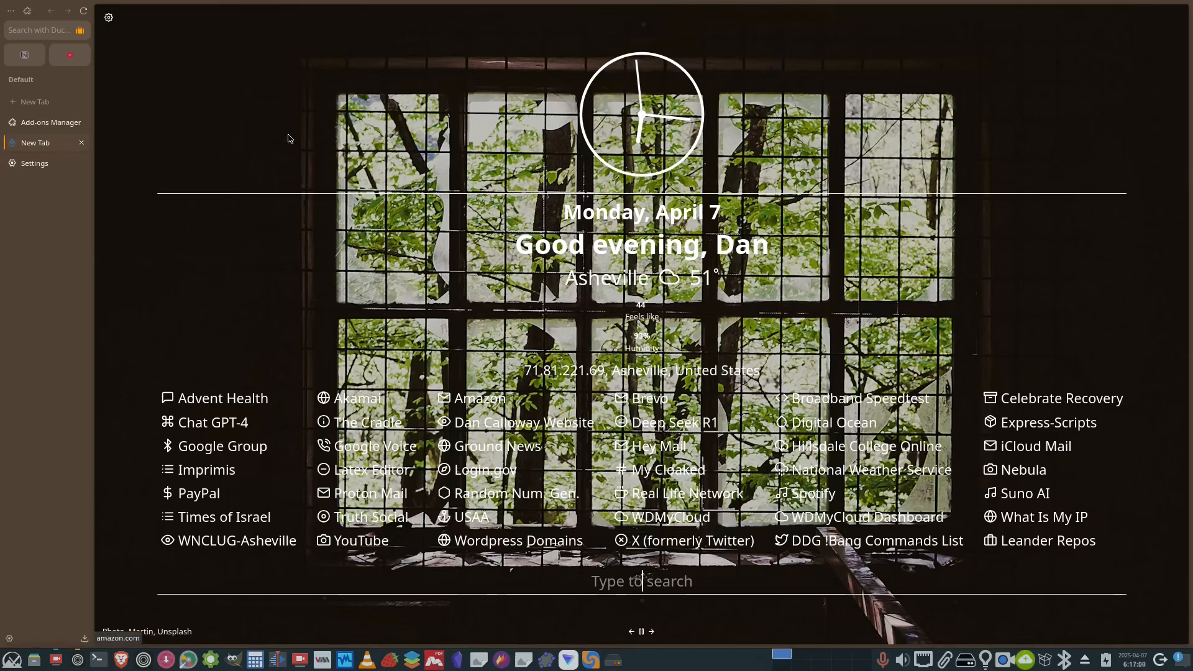
pyautogui.click(108, 19)
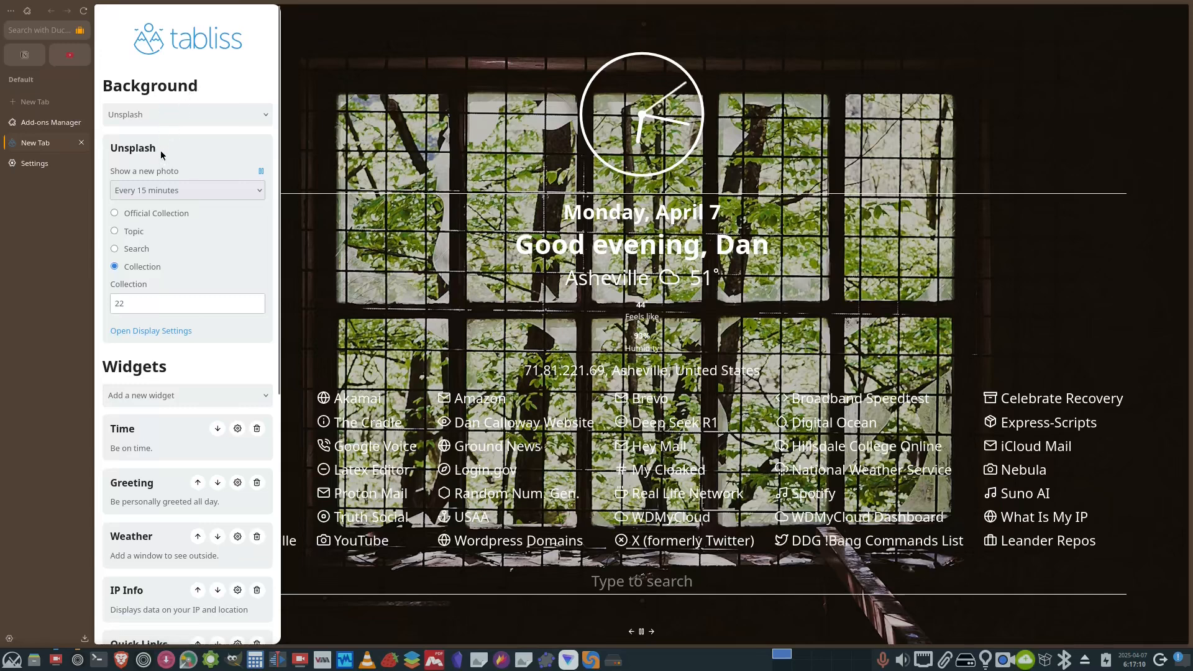
pyautogui.scroll(-3, 173, 187)
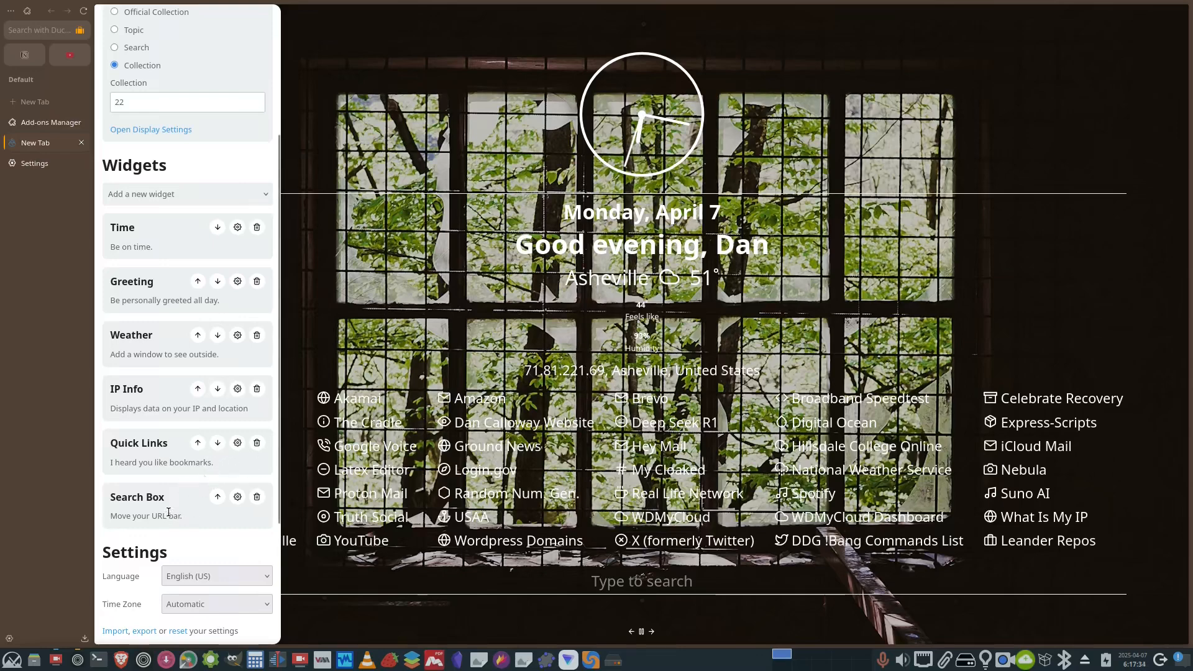
pyautogui.scroll(-3, 168, 515)
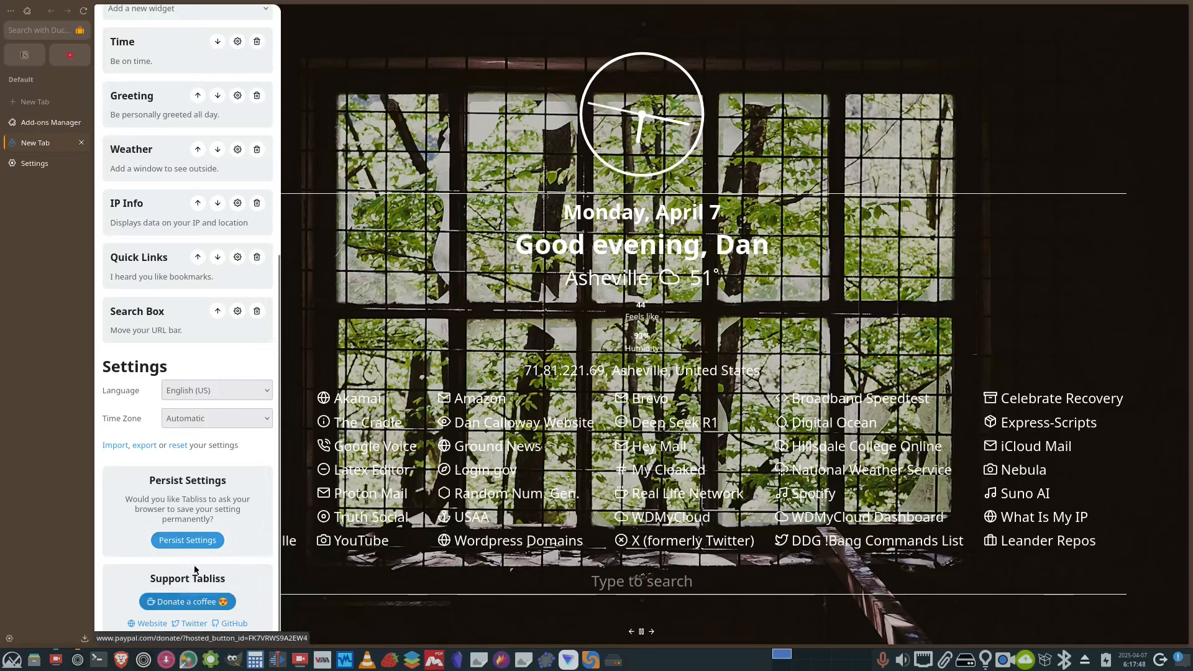
pyautogui.scroll(3, 190, 553)
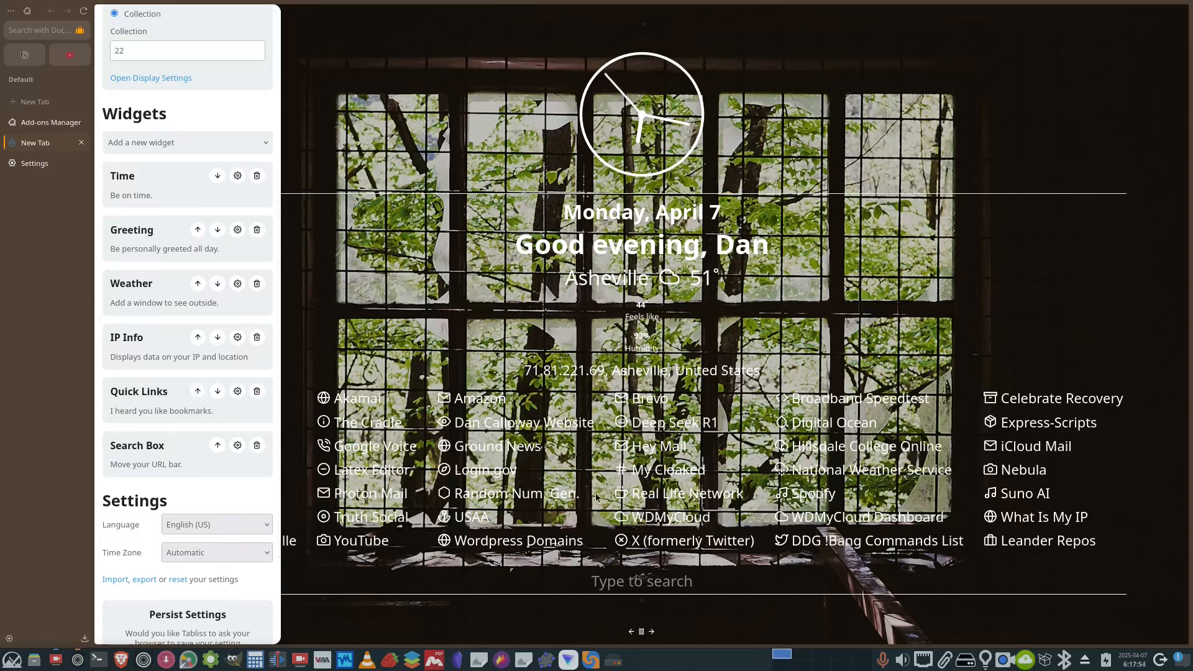
# Step: Expand the Quick Links widget settings, check the icon choices for the last shortcut, and close the Tabliss settings
pyautogui.click(238, 390)
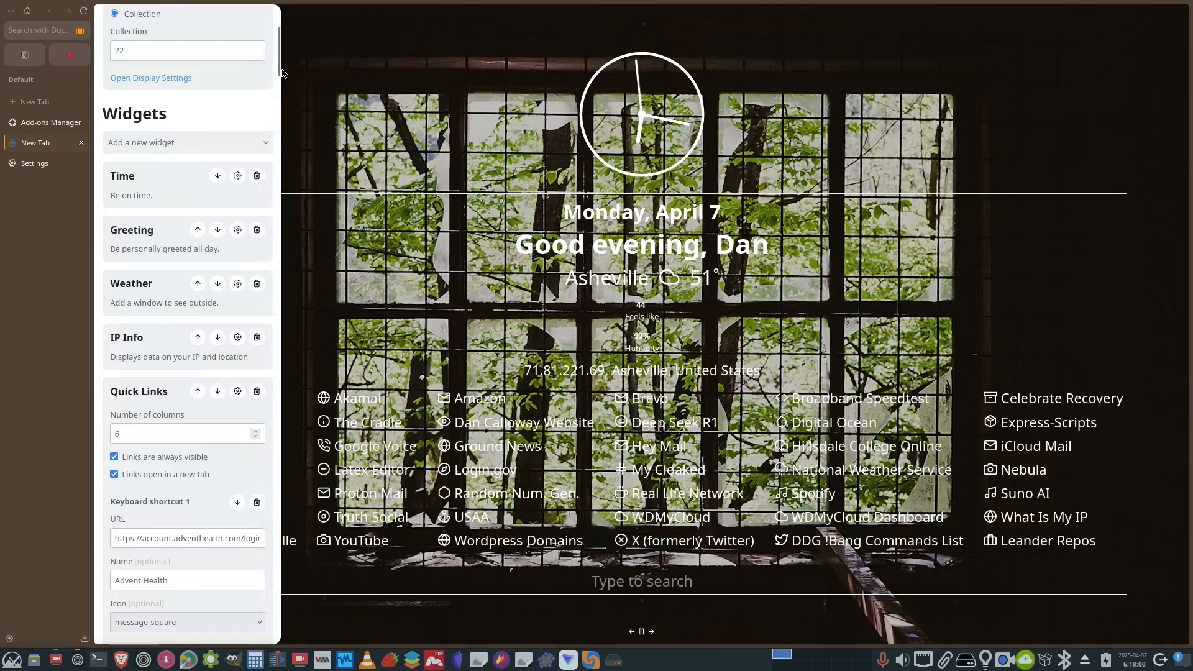
pyautogui.moveTo(277, 77); pyautogui.dragTo(291, 632)
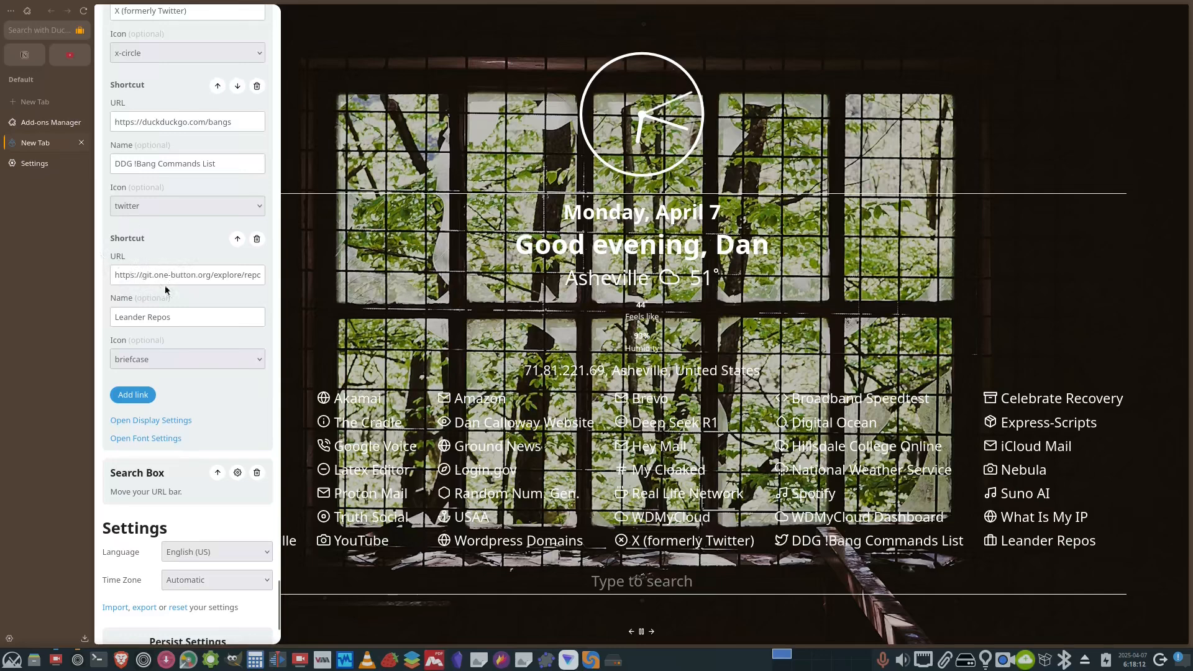
pyautogui.click(147, 363)
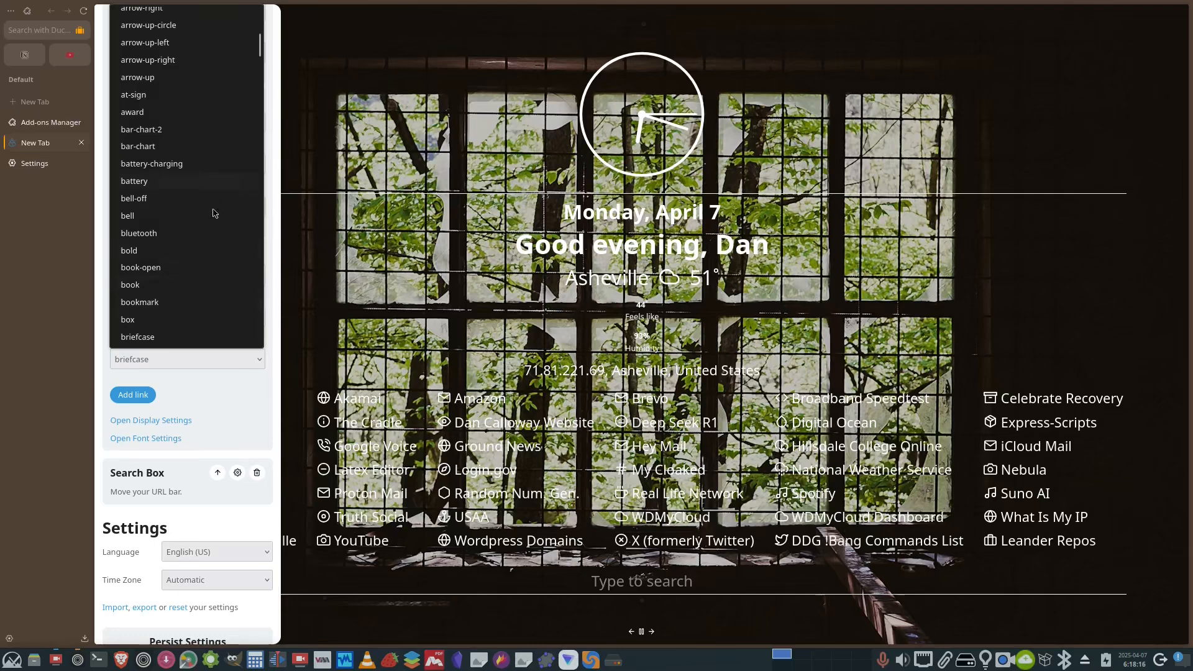
pyautogui.click(89, 358)
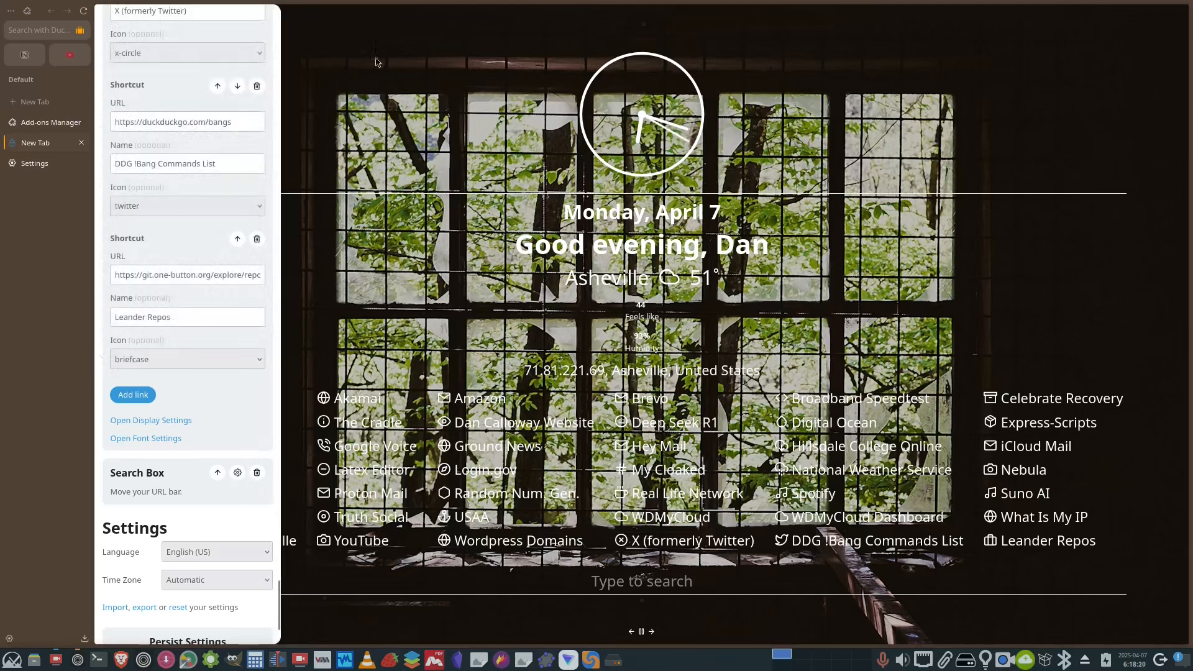
pyautogui.click(439, 61)
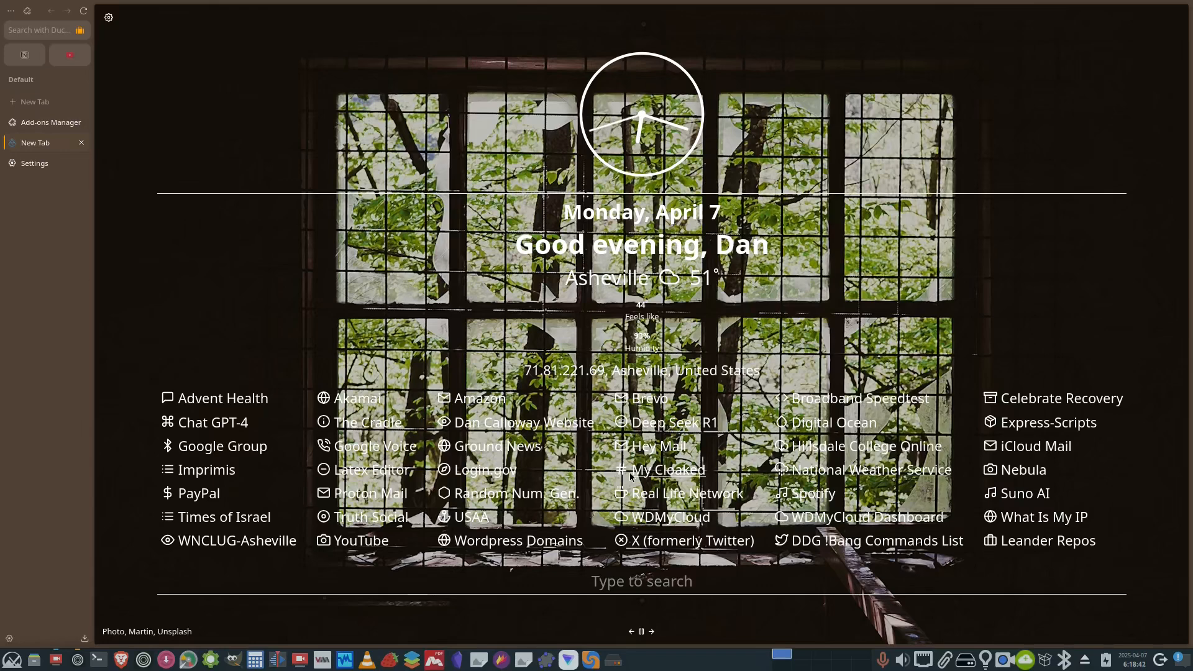
# Step: Open Ground News from the quick links and log in, filling the e-mail and password fields with the saved login
pyautogui.click(509, 448)
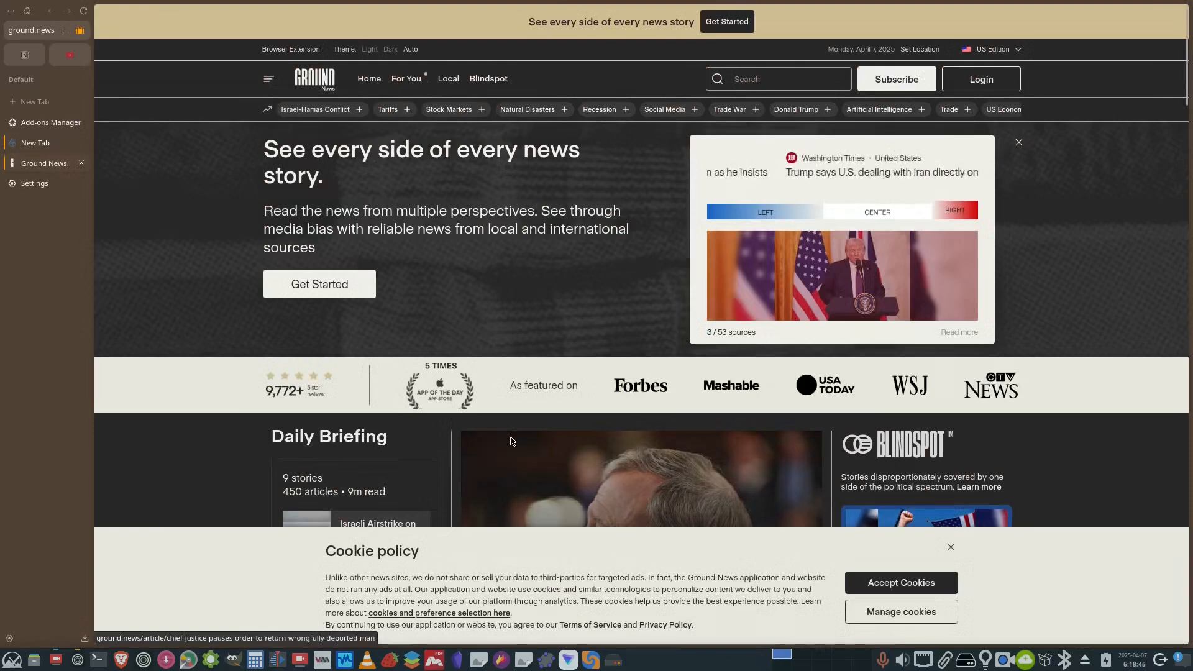
pyautogui.click(988, 84)
pyautogui.click(670, 135)
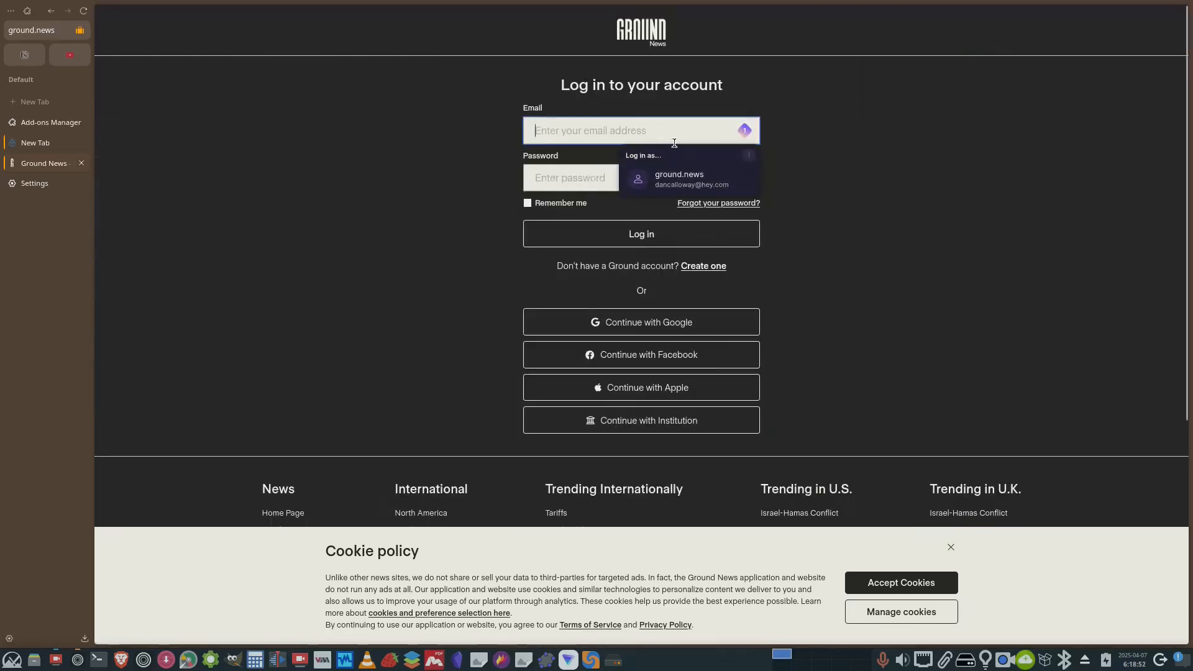
pyautogui.click(679, 179)
pyautogui.click(670, 234)
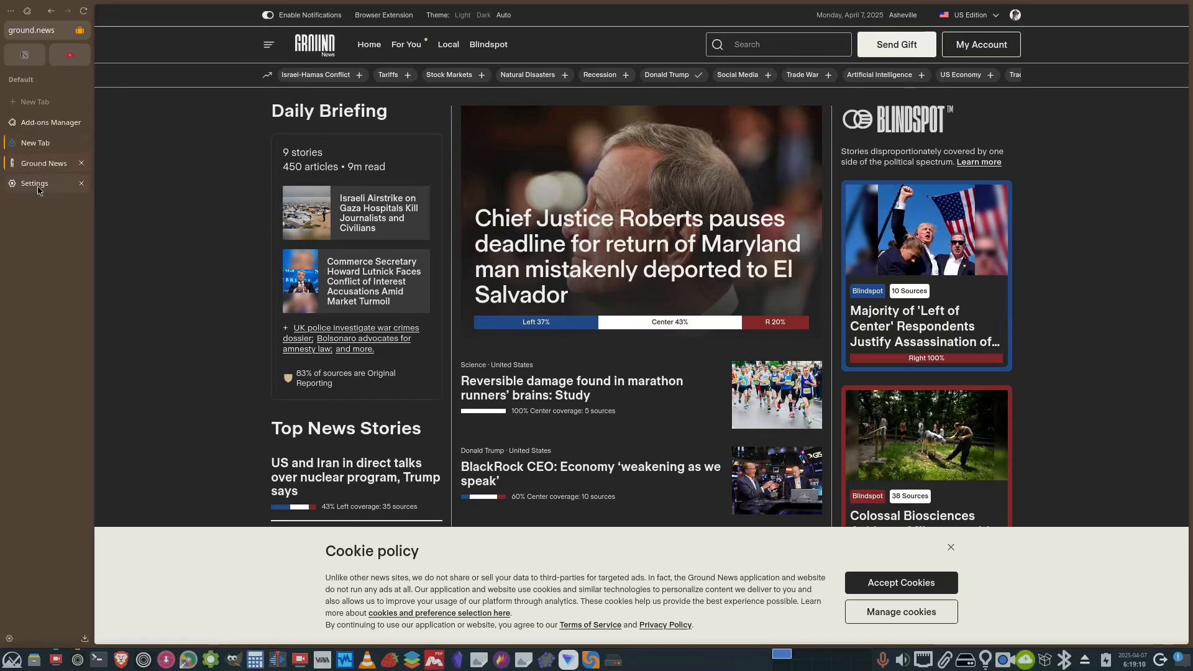
# Step: Return to the browser's Settings tab and close it
pyautogui.click(35, 183)
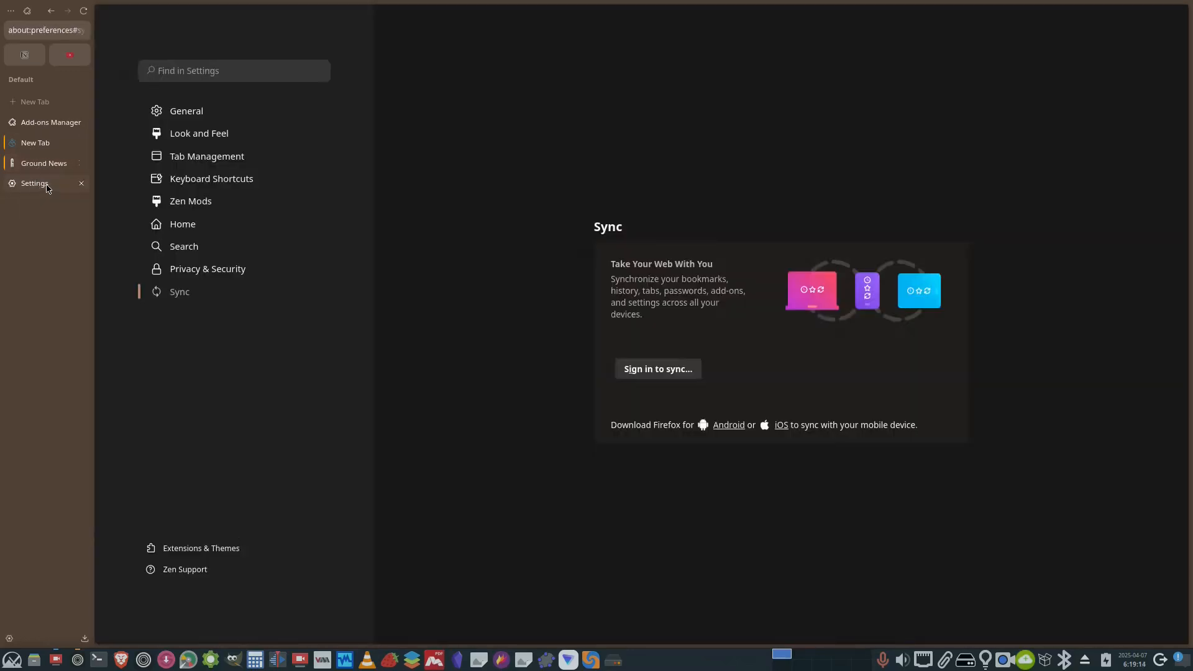
pyautogui.click(81, 183)
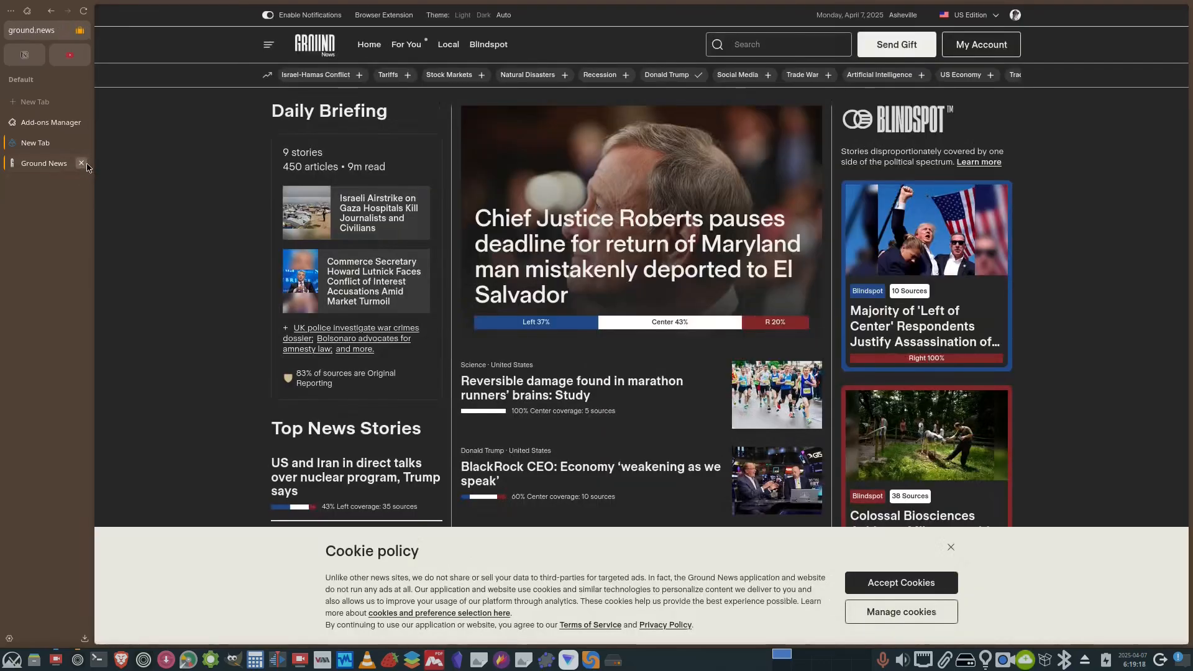
# Step: Close the Ground News tab and search for "tablet" add-ons from the Add-ons Manager
pyautogui.click(81, 163)
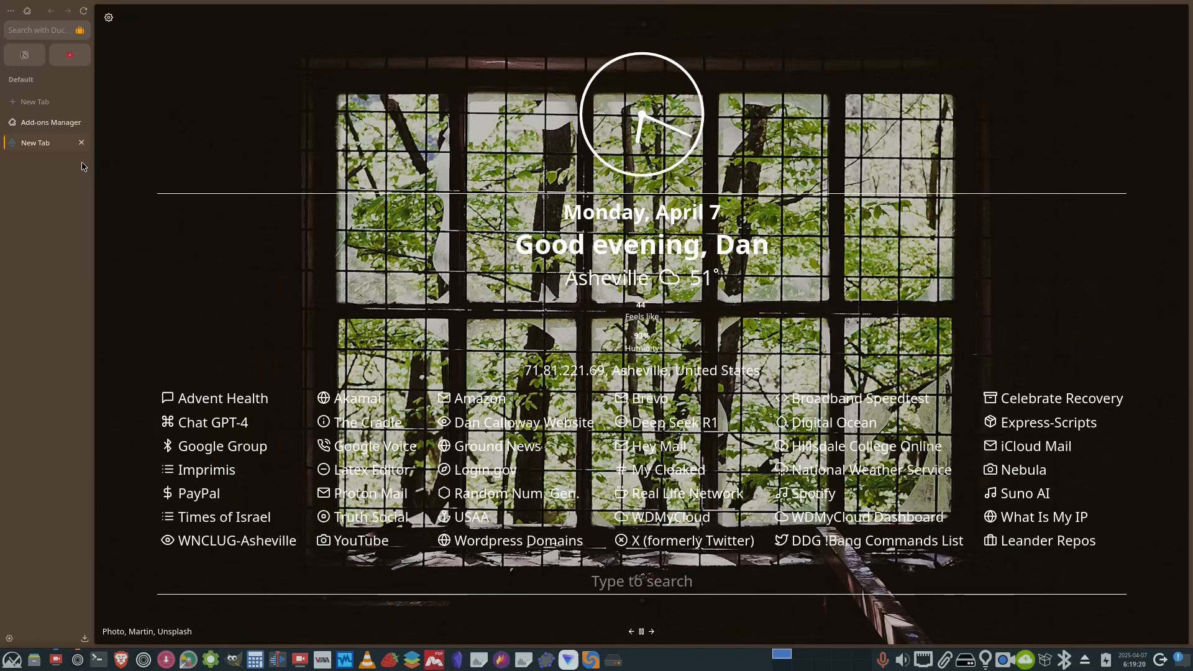
pyautogui.click(50, 126)
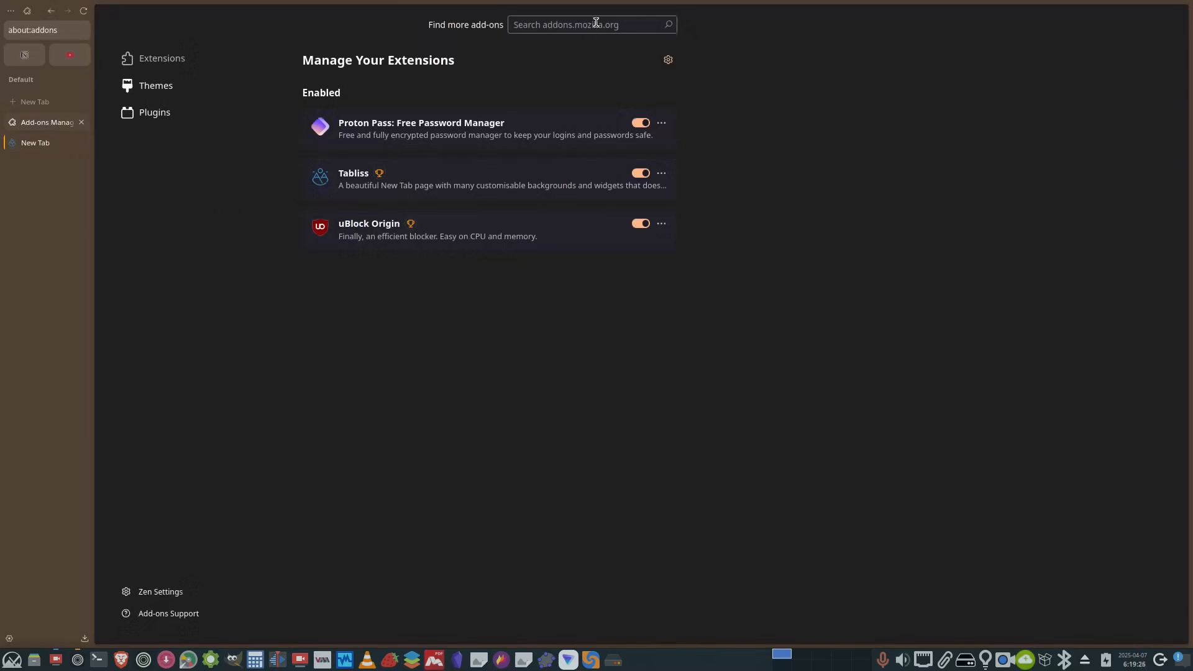
pyautogui.click(595, 23)
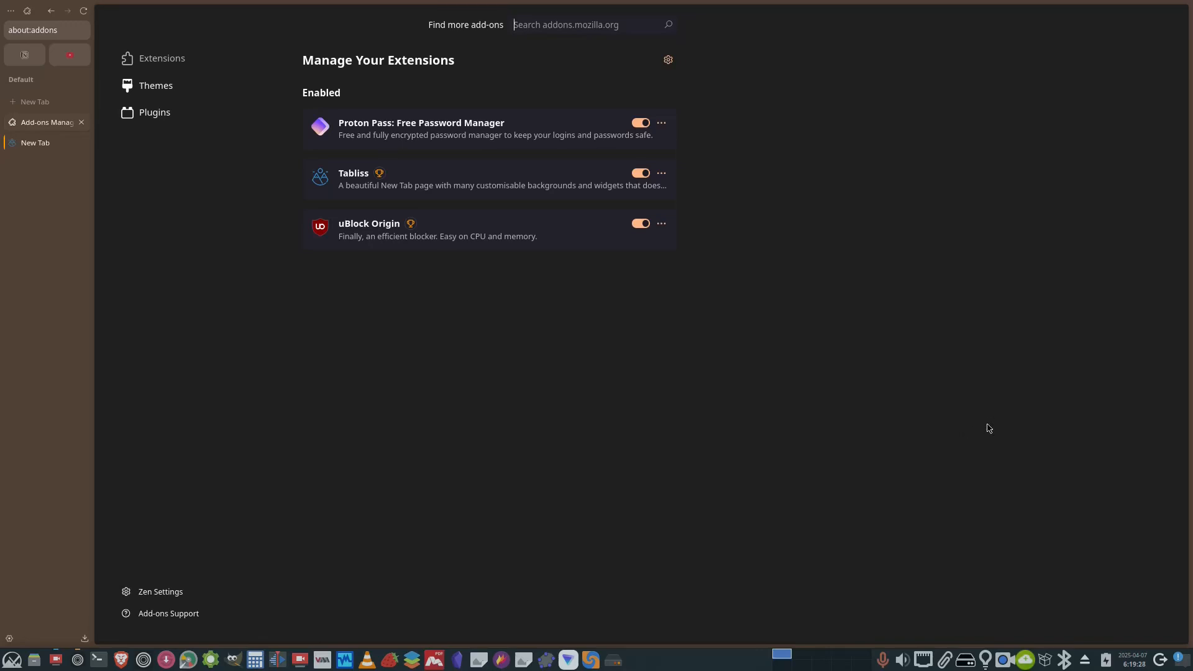
pyautogui.write('t')
pyautogui.press('BackSpace')
pyautogui.write('tablet')
pyautogui.press('Return')
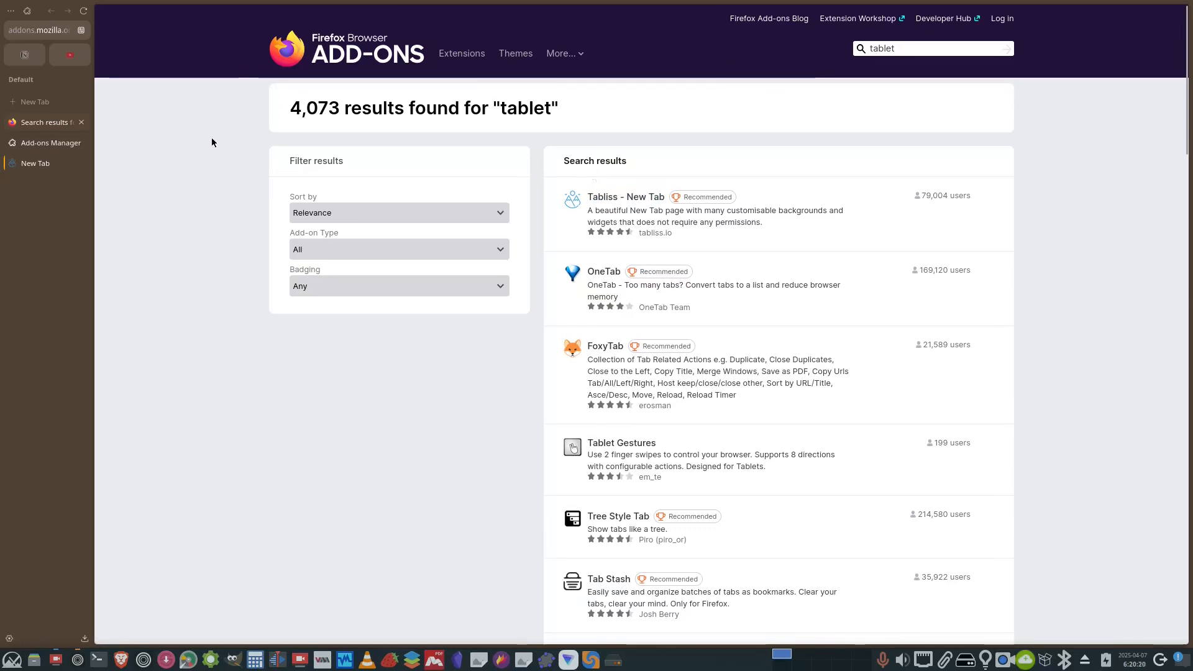
pyautogui.click(80, 143)
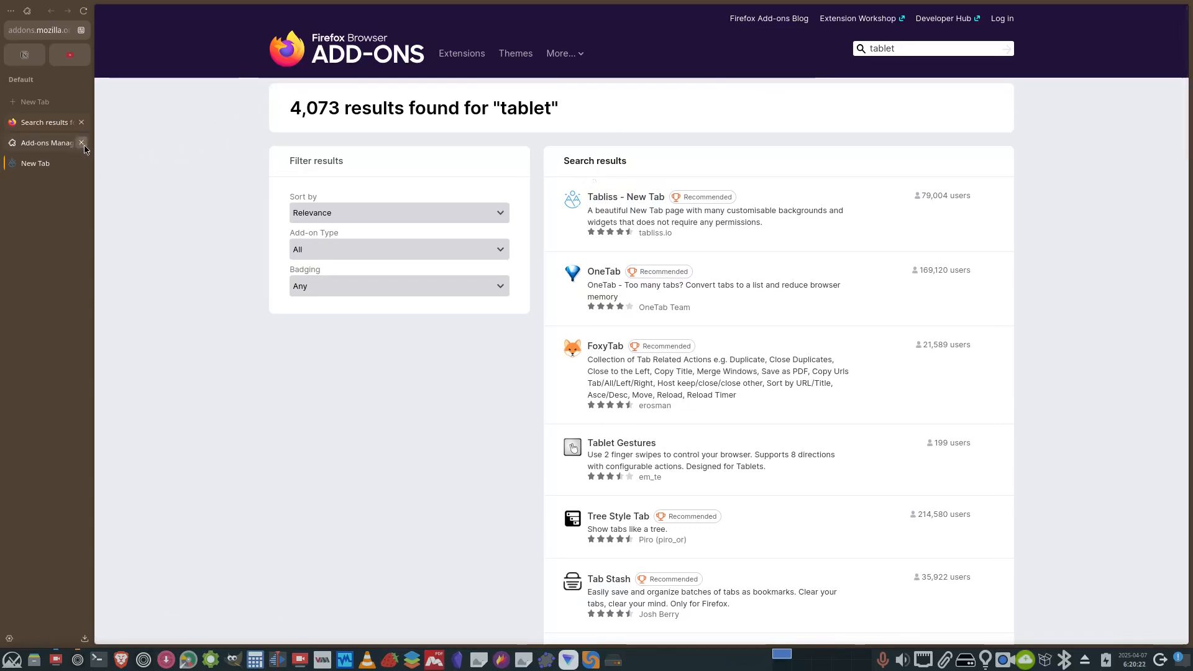
pyautogui.click(81, 123)
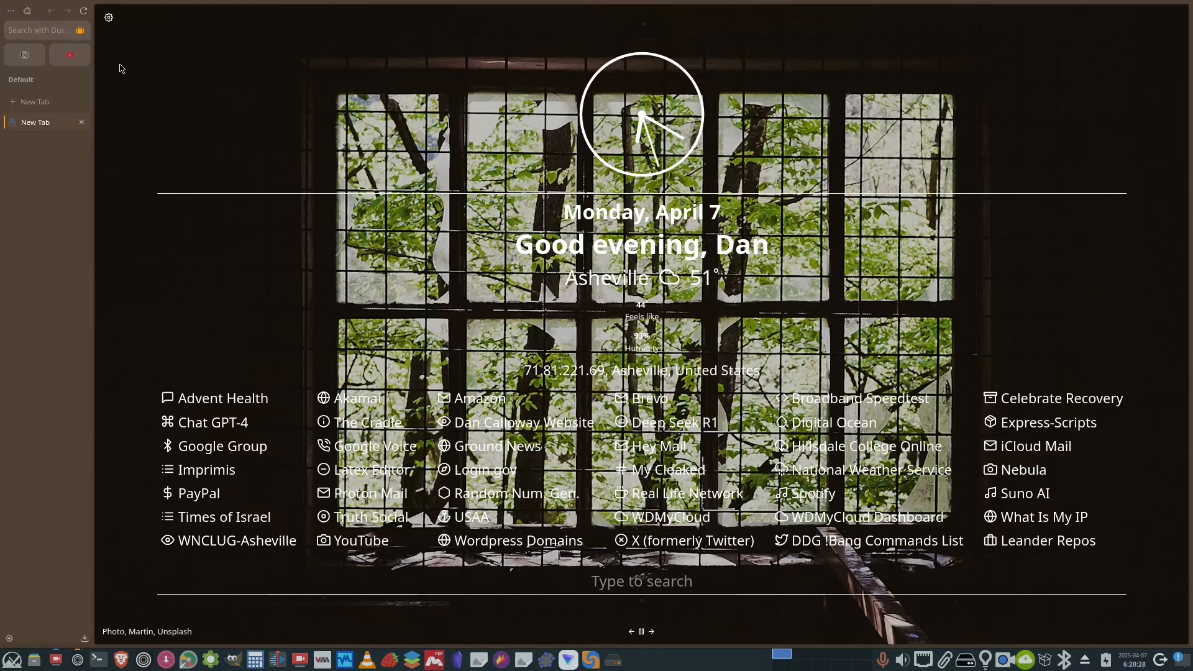
pyautogui.click(45, 30)
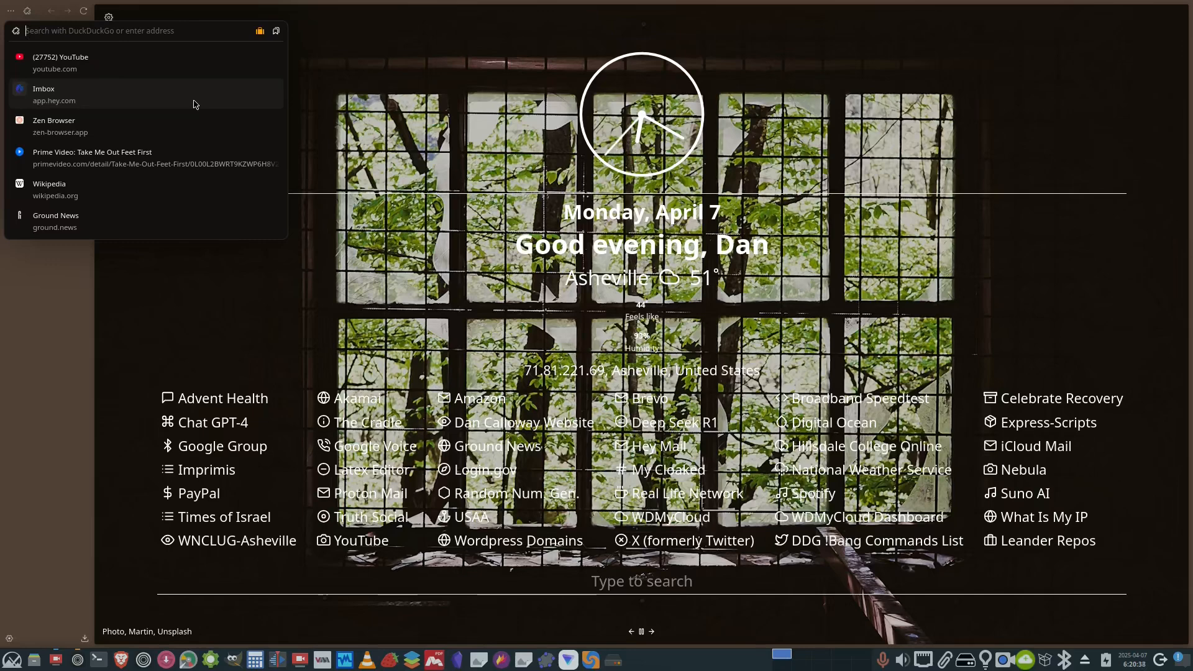
pyautogui.write('https:')
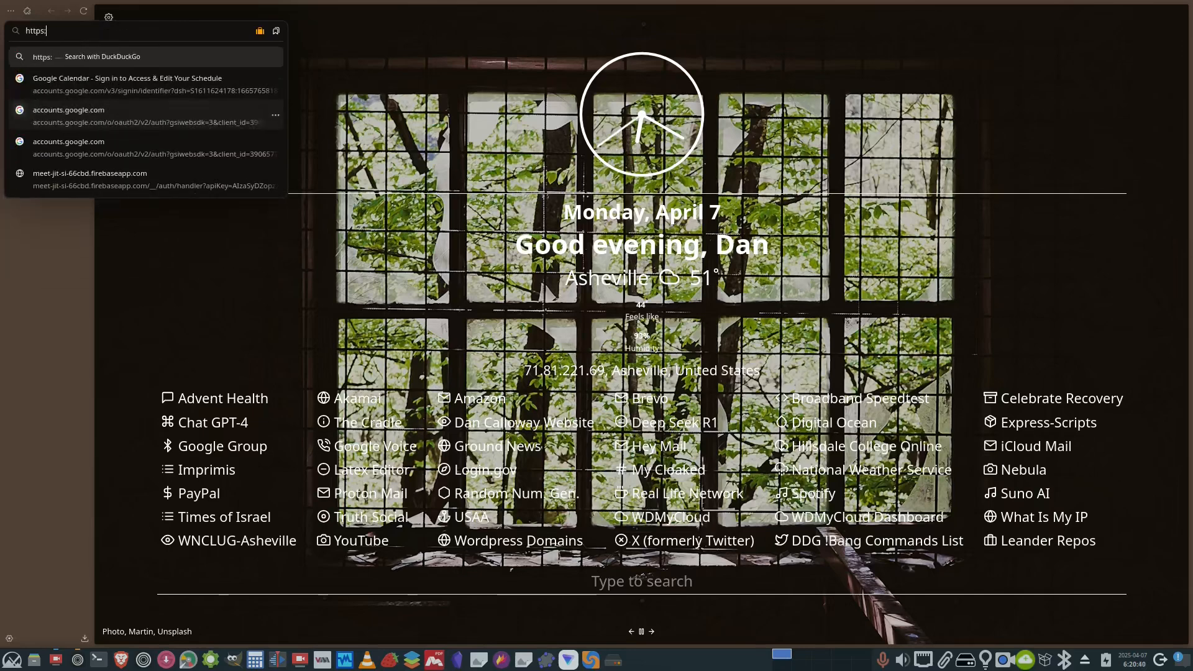
pyautogui.write('//wnclinuxusersgroup.com')
pyautogui.press('Return')
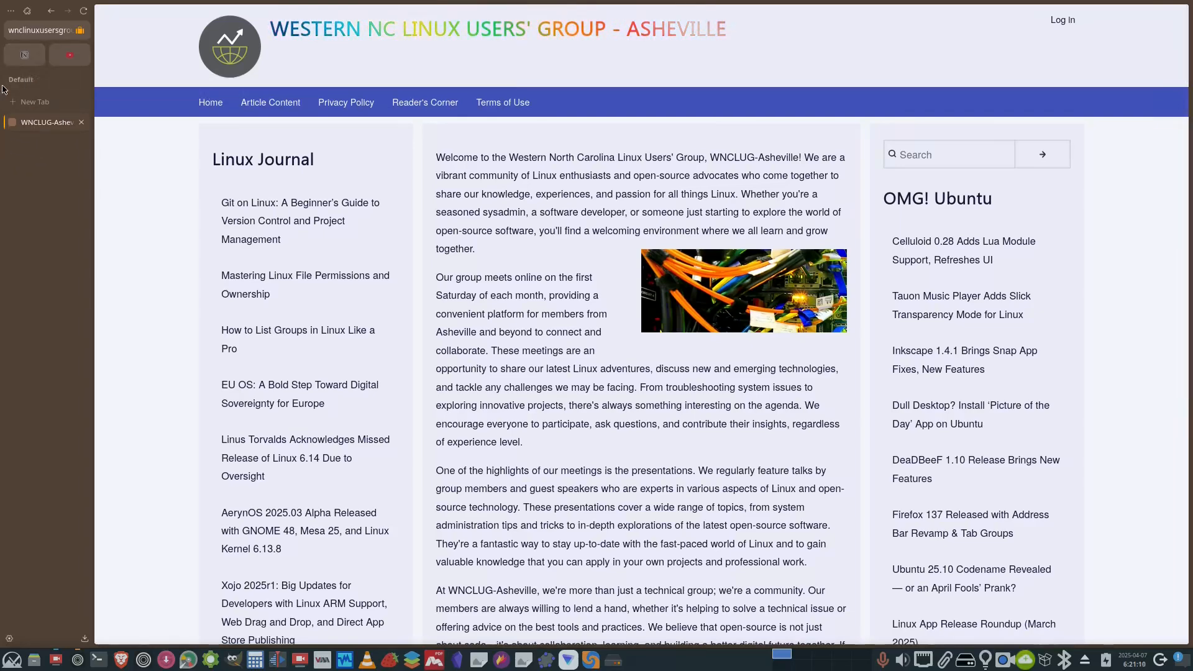
# Step: Check the list of workspaces and view the pinned Notion and YouTube pages, ending on Notion
pyautogui.click(22, 81)
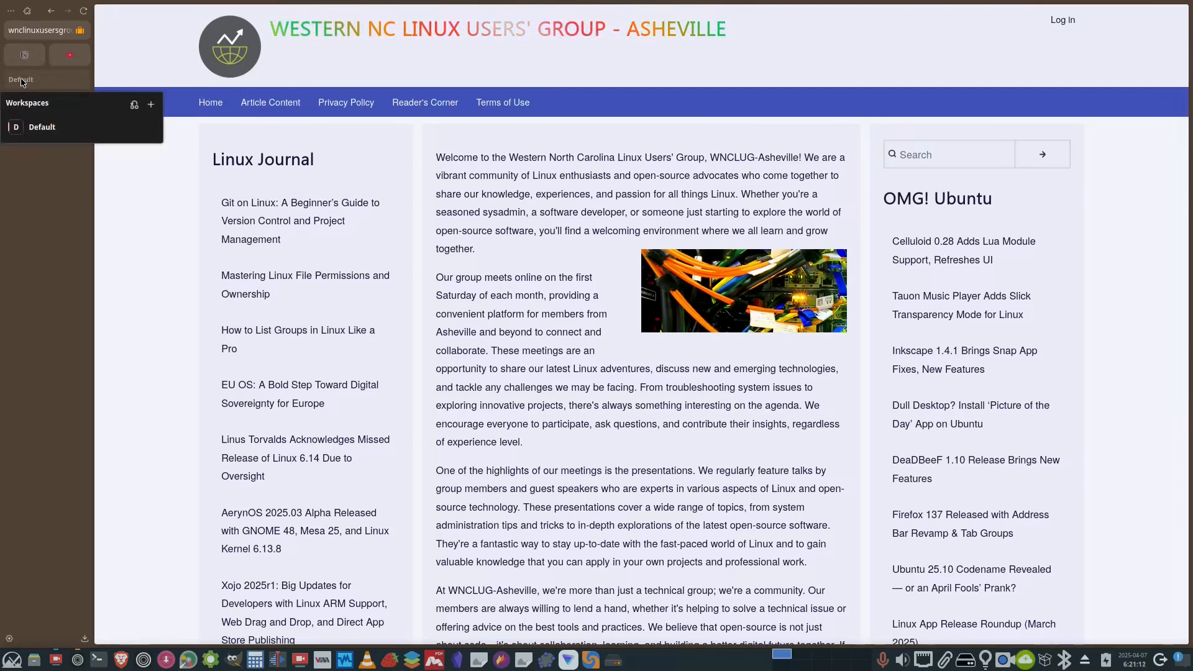
pyautogui.click(110, 247)
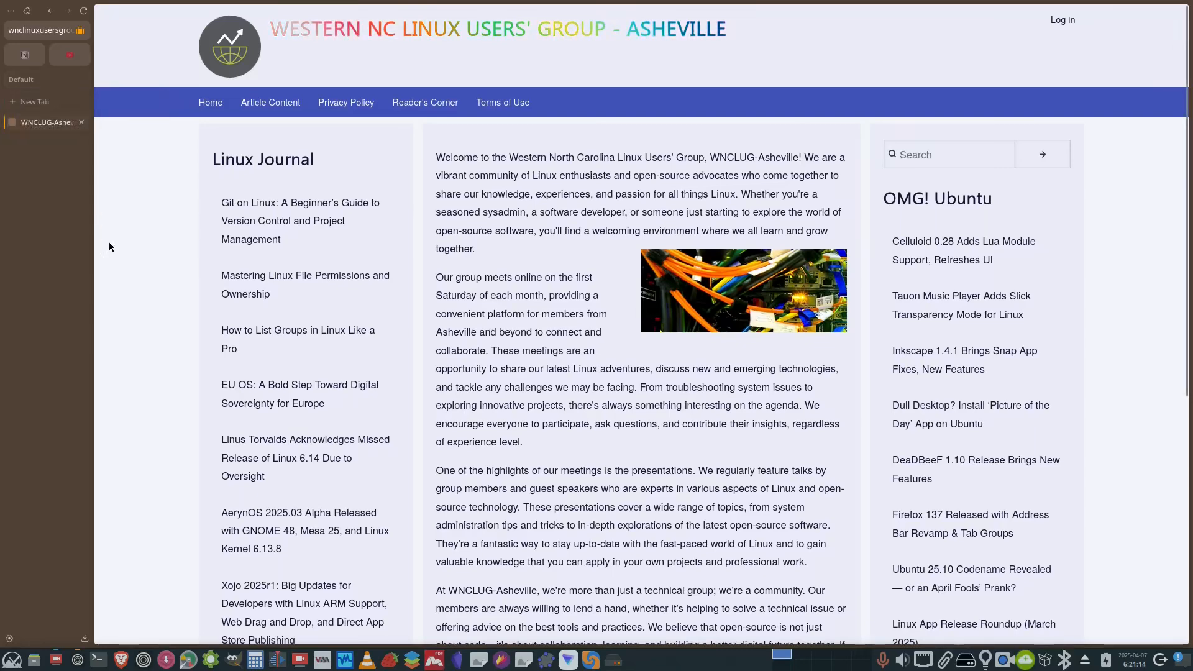
pyautogui.click(25, 55)
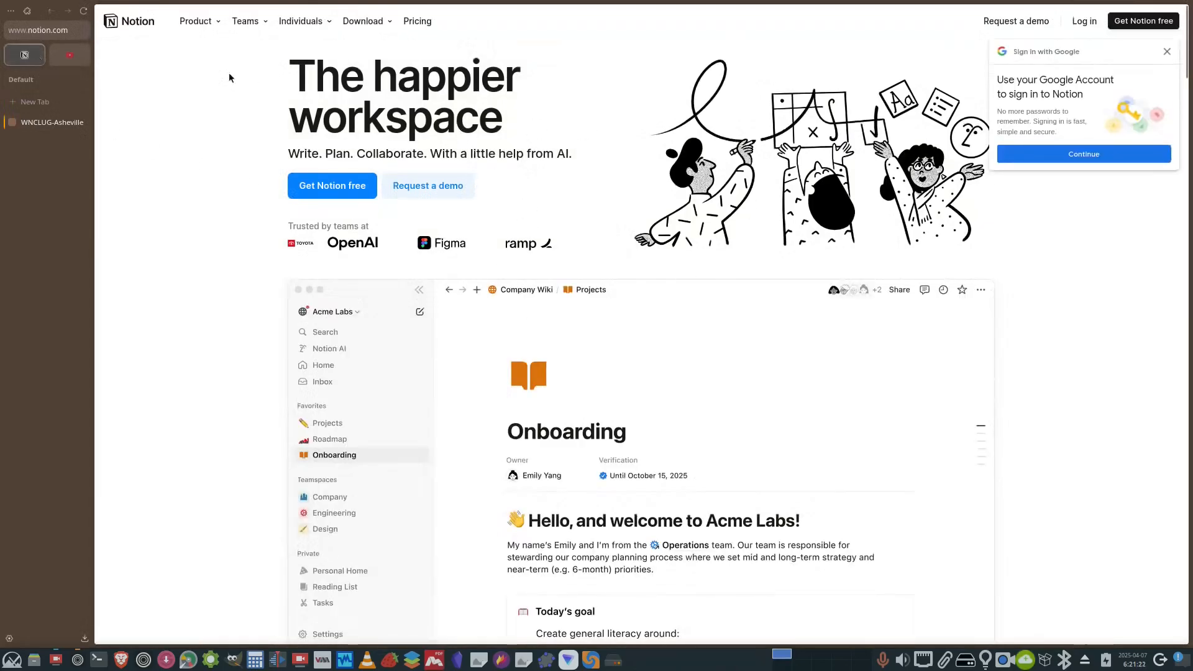
pyautogui.click(77, 57)
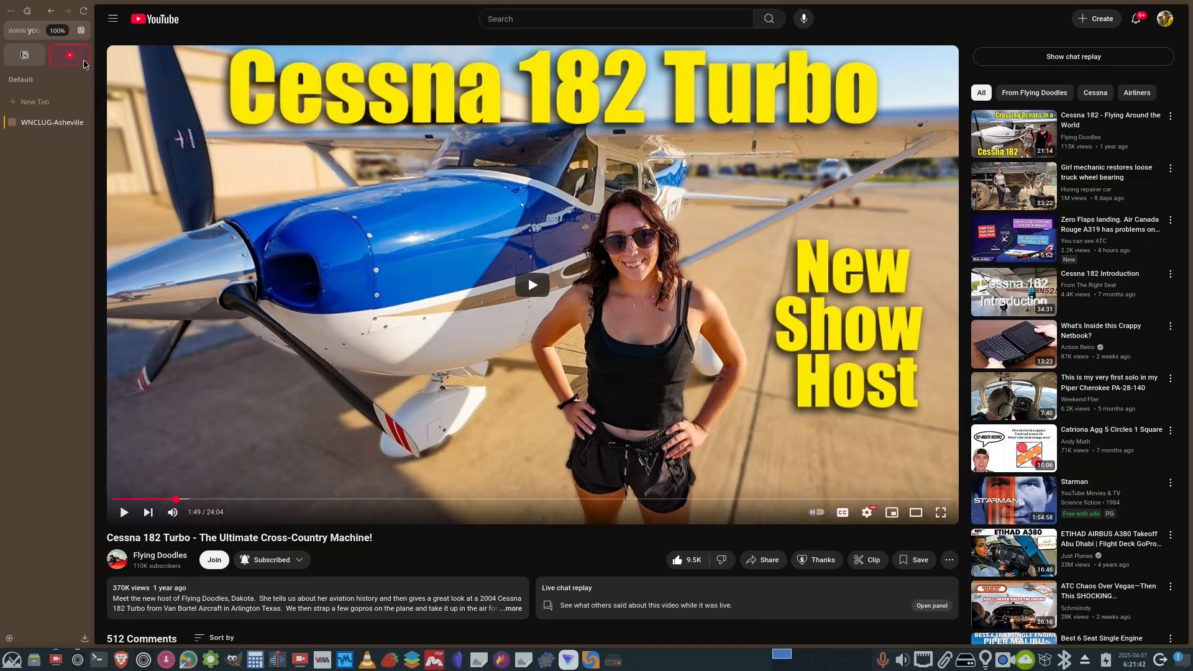
pyautogui.click(30, 61)
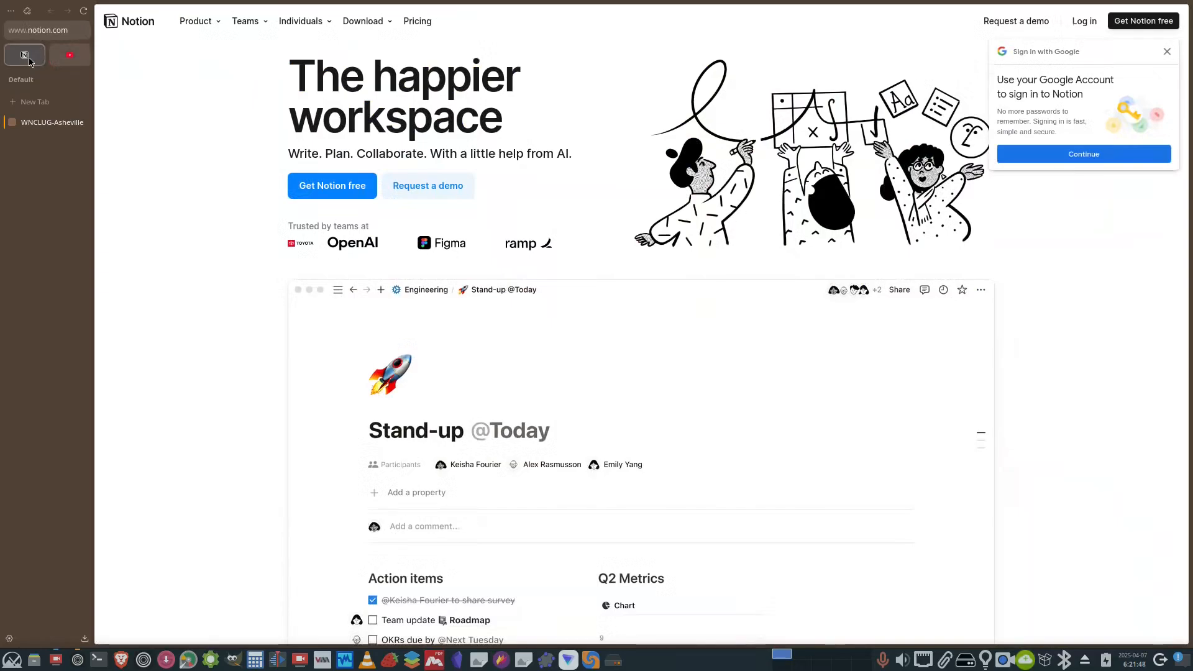
# Step: Open the list of installed extensions to examine it, and close it again
pyautogui.click(28, 11)
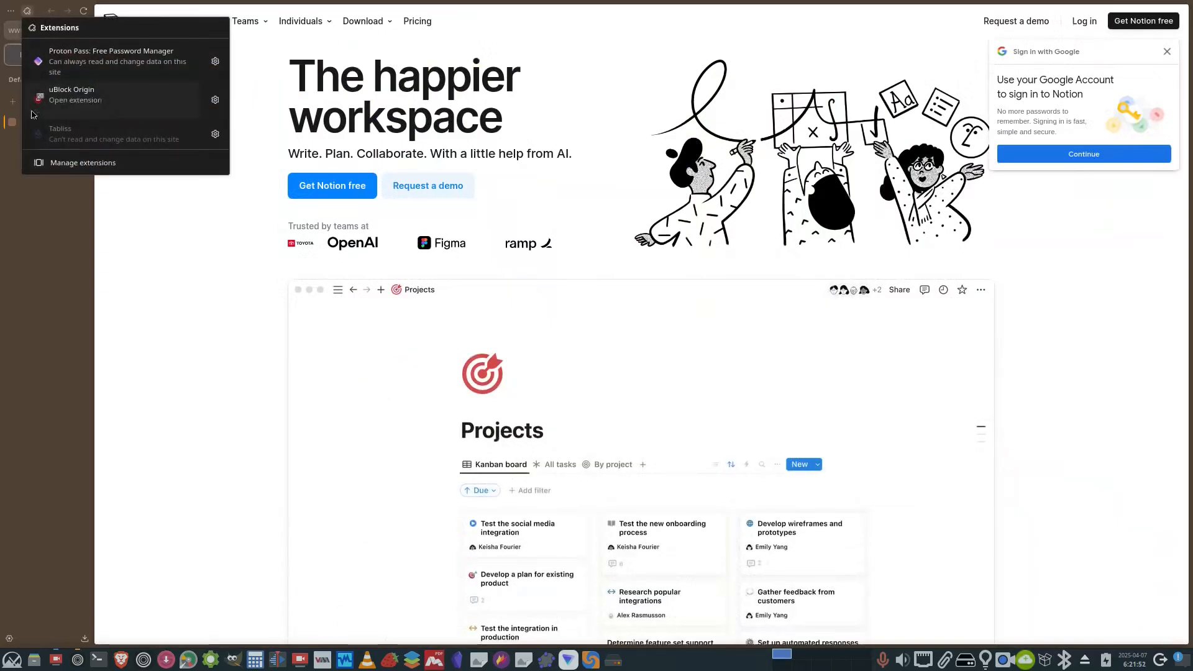
pyautogui.click(151, 268)
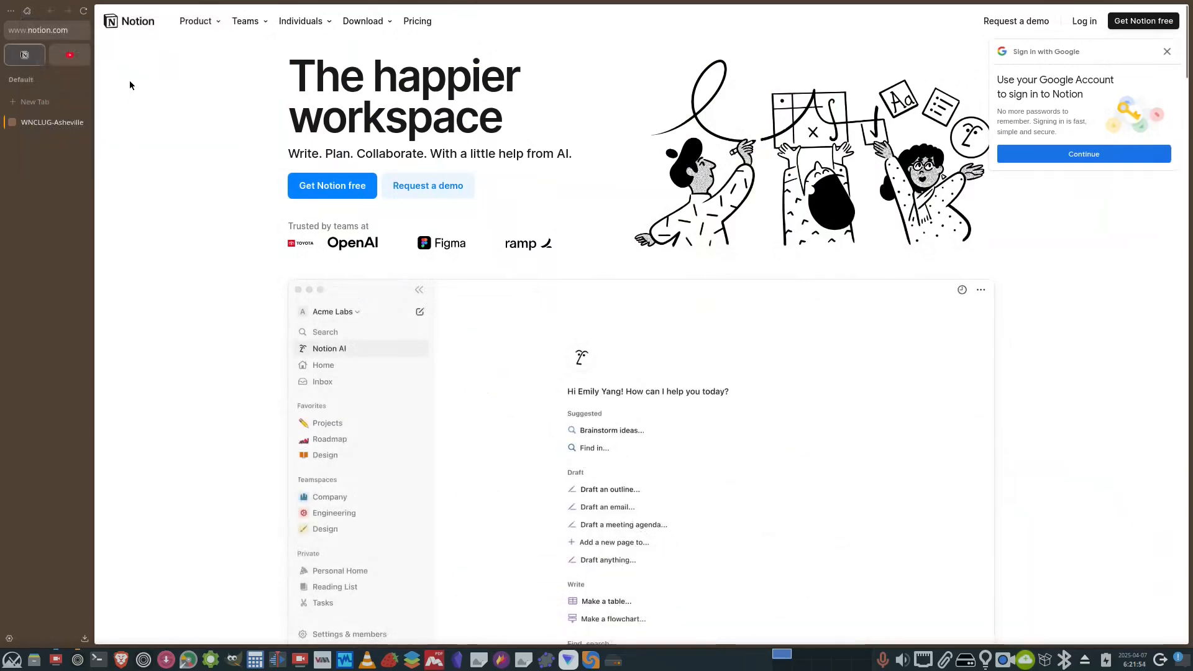